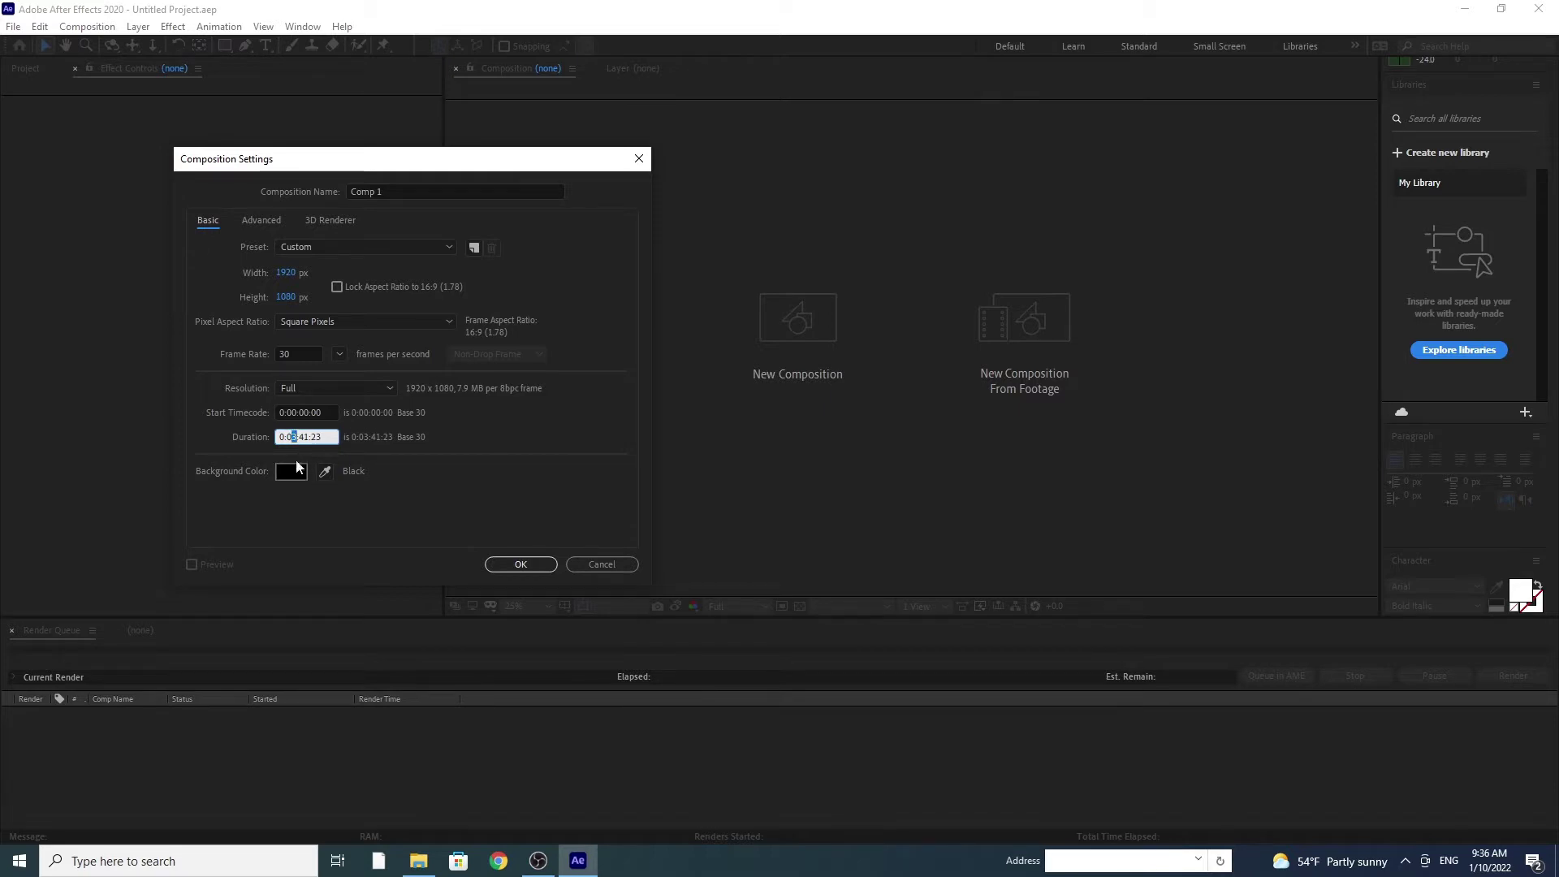
Set the duration of the new composition to 10 seconds and create the composition.
type("0")
type("00")
left_click(520, 564)
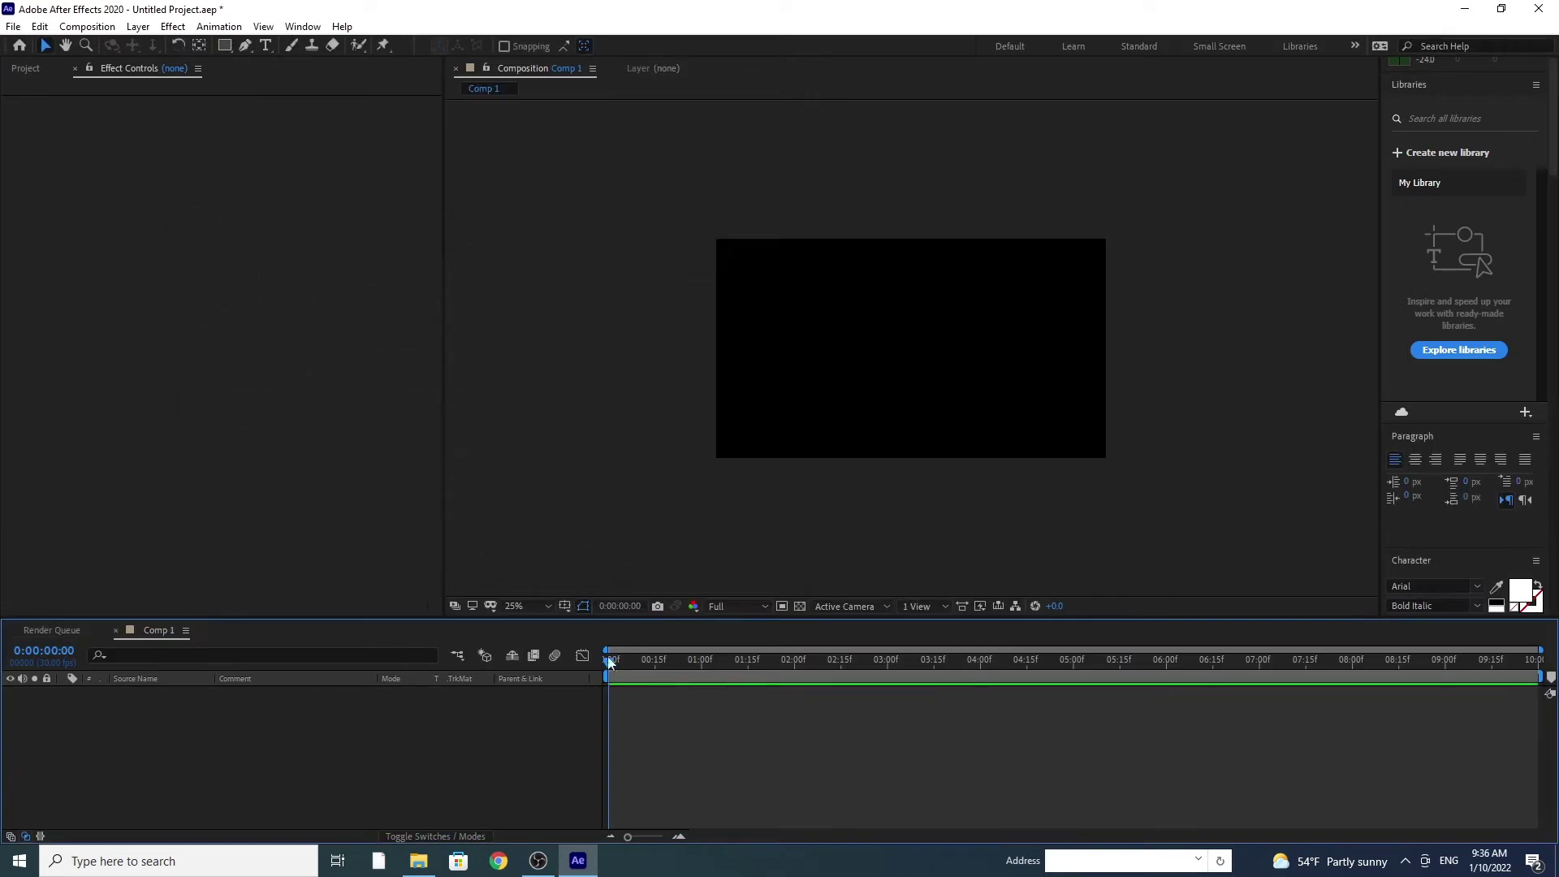
Create a new black solid layer that matches the composition size.
scroll(855, 398, "up", 1)
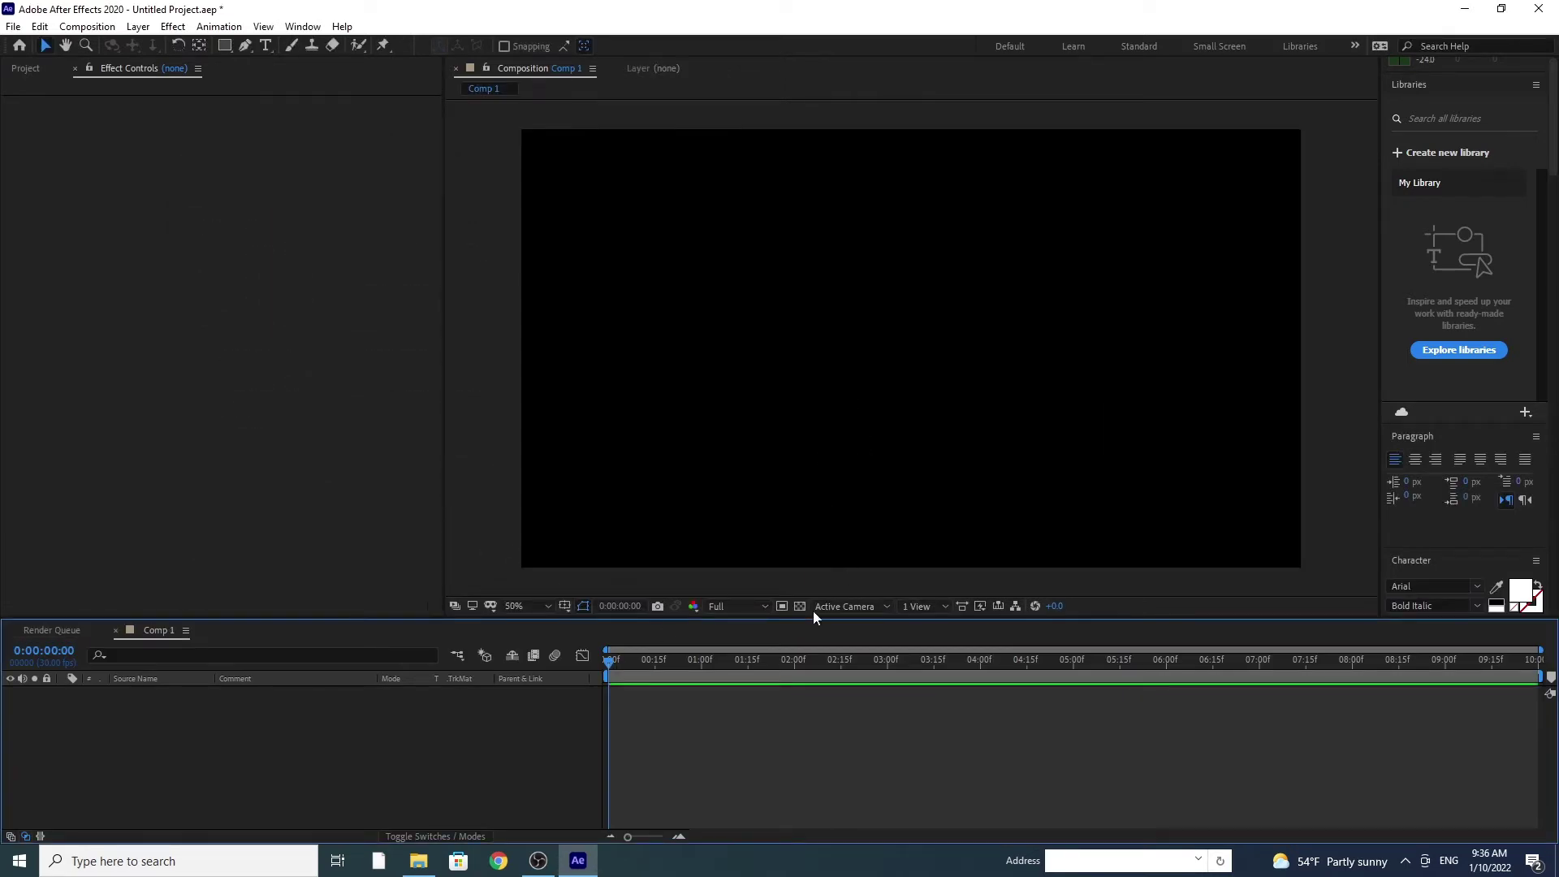
left_click(138, 27)
mouse_move(150, 49)
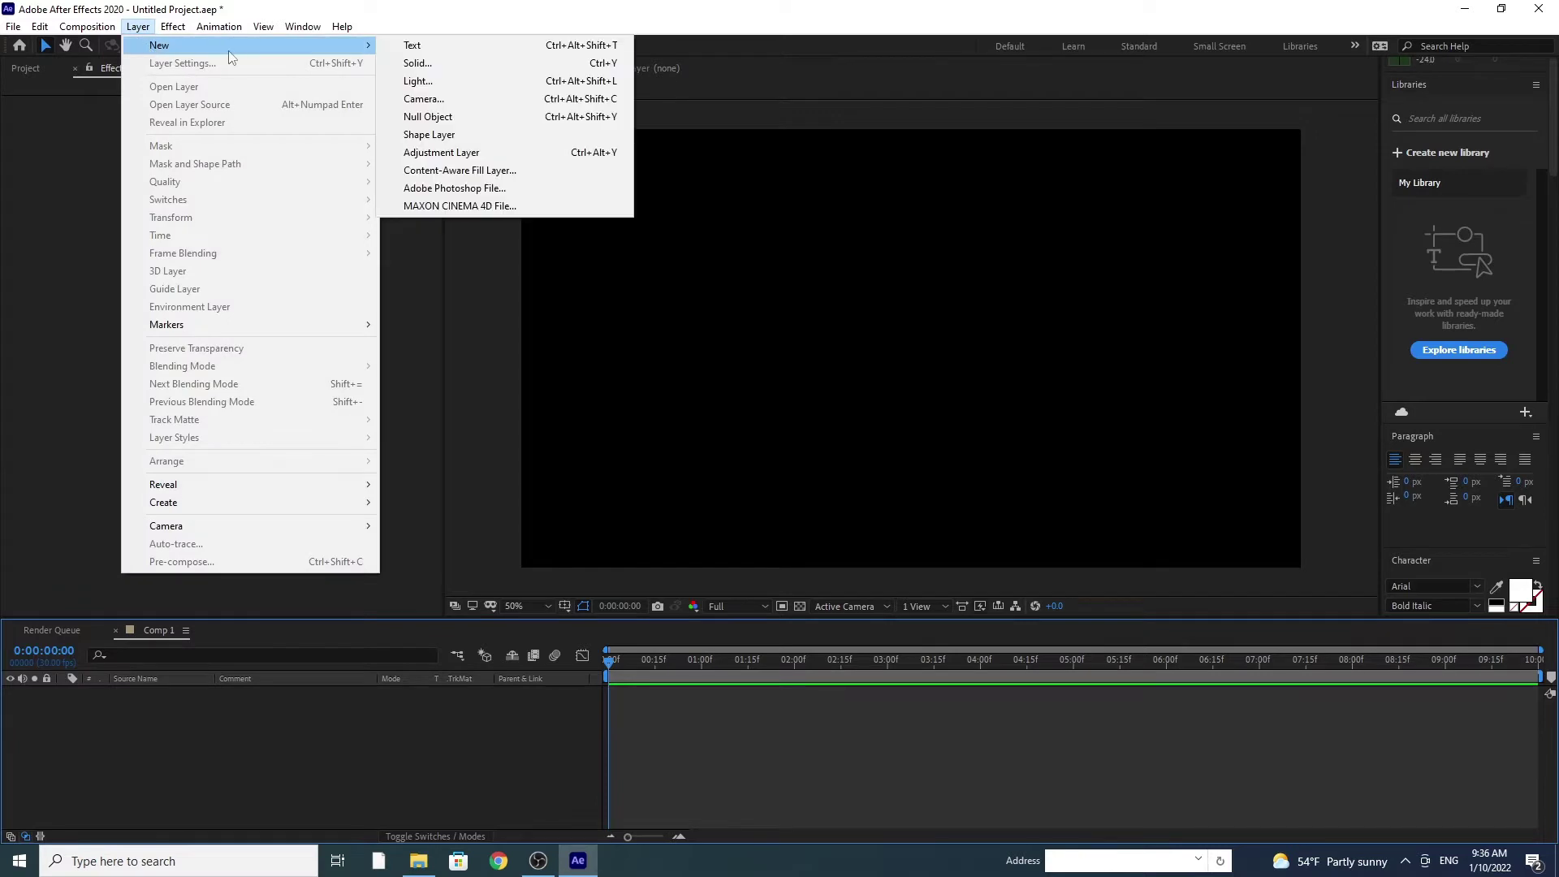
left_click(504, 63)
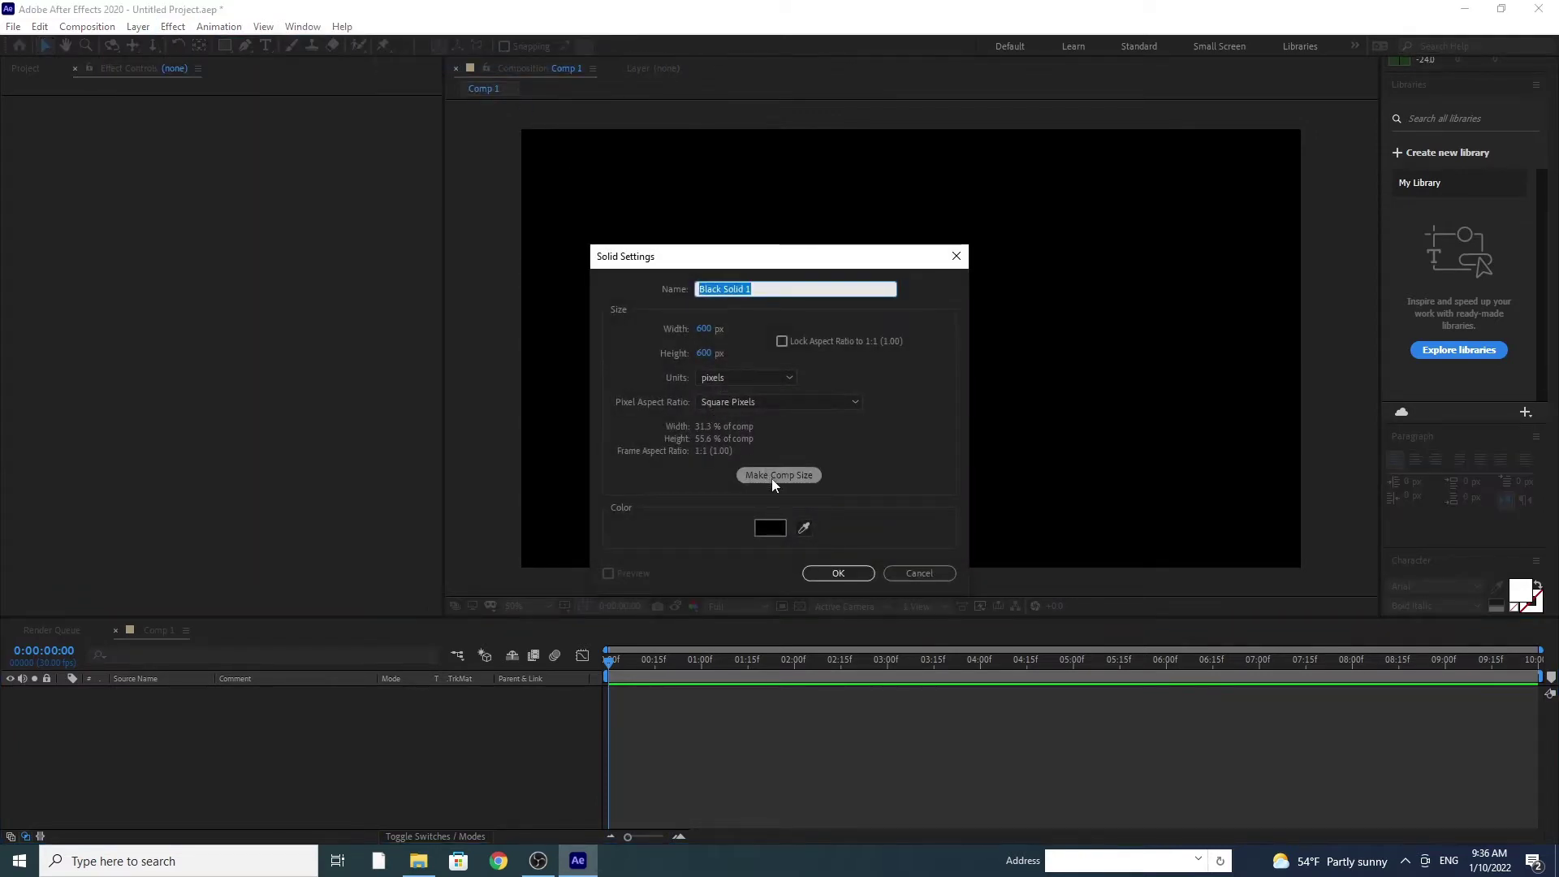
left_click(773, 480)
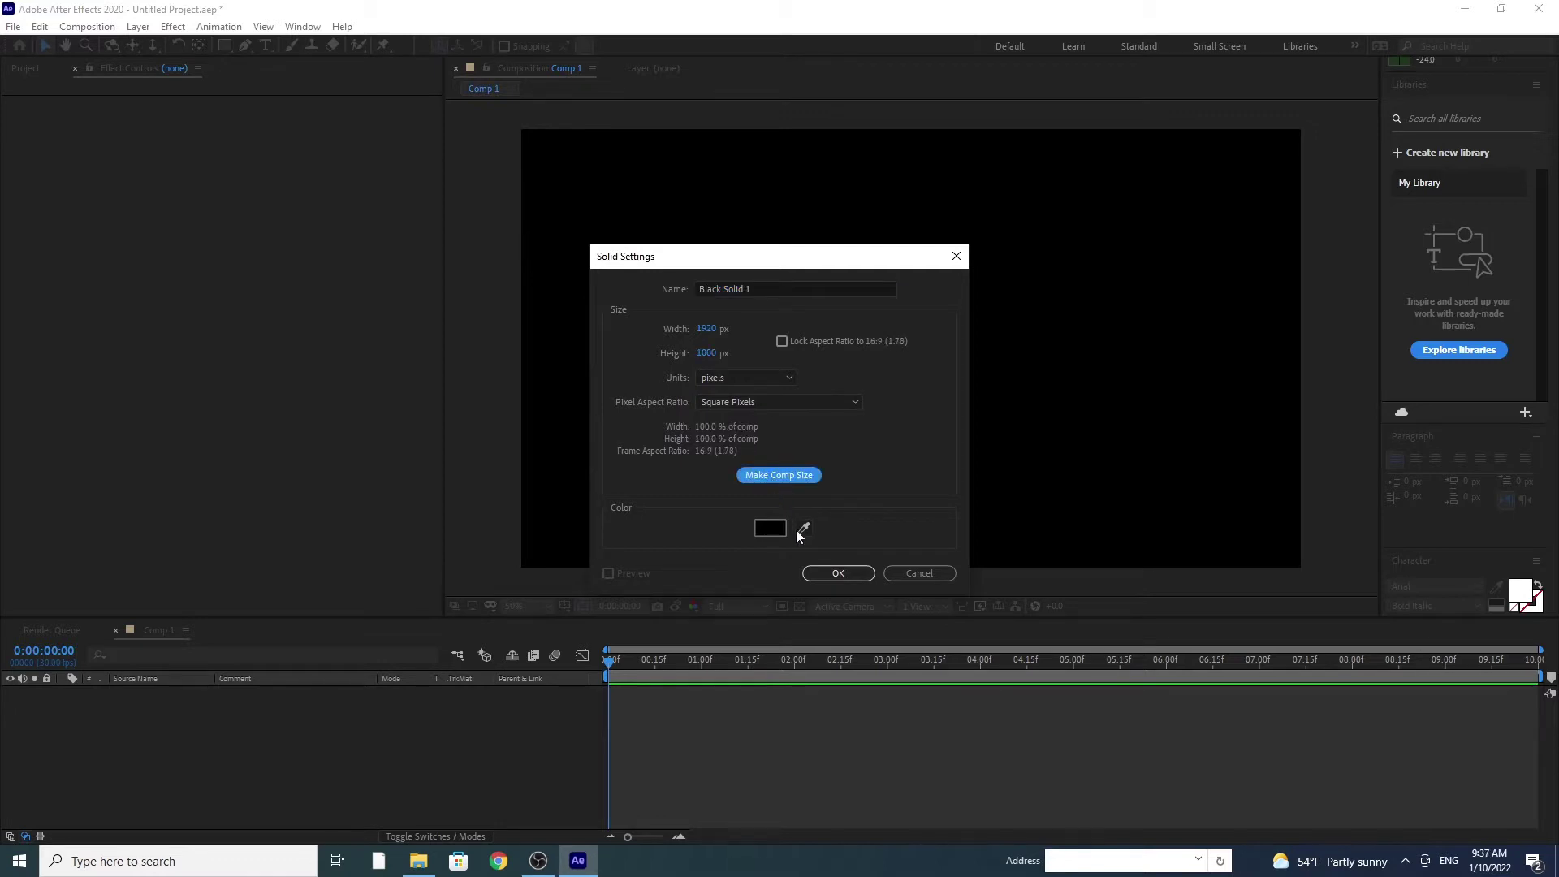
left_click(830, 574)
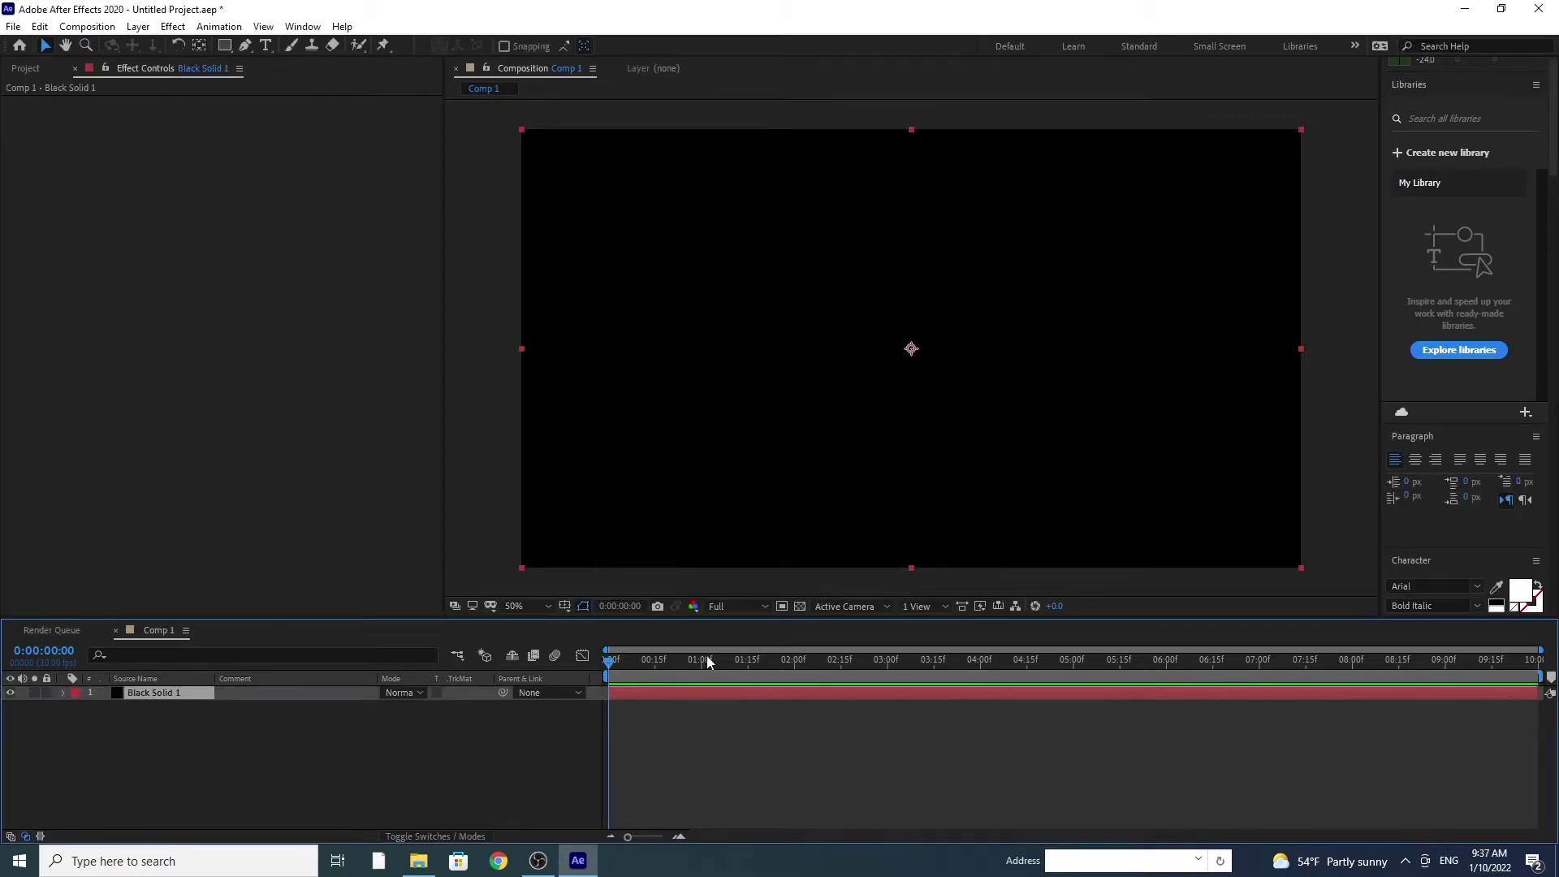
Apply the RG Trapcode Particular effect to the black solid and scrub to about 0:00:04:10 to preview the particles.
left_click(177, 29)
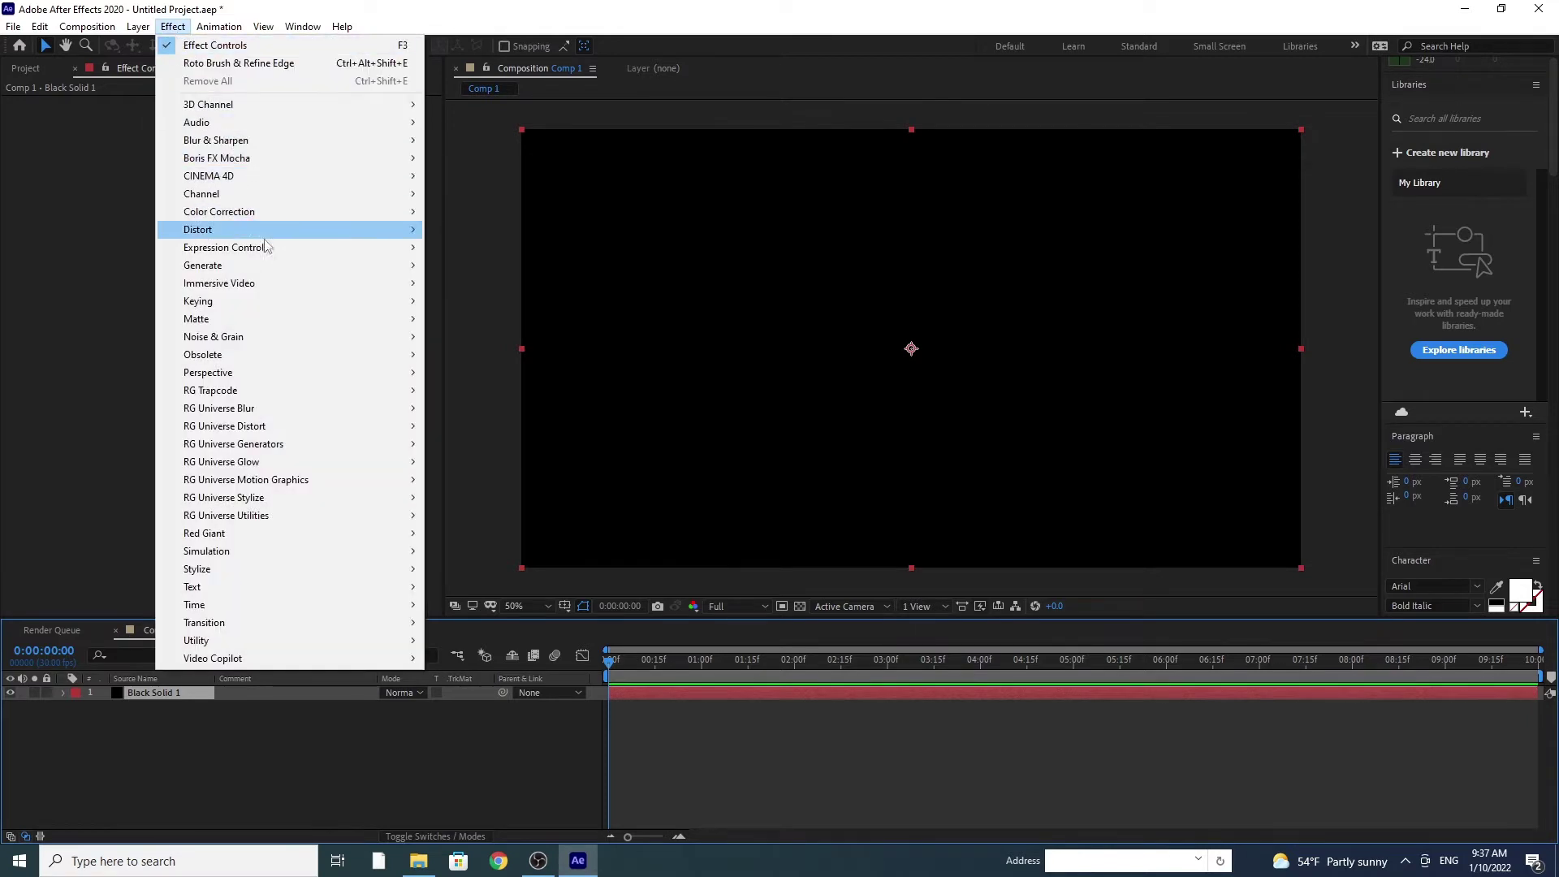
mouse_move(326, 391)
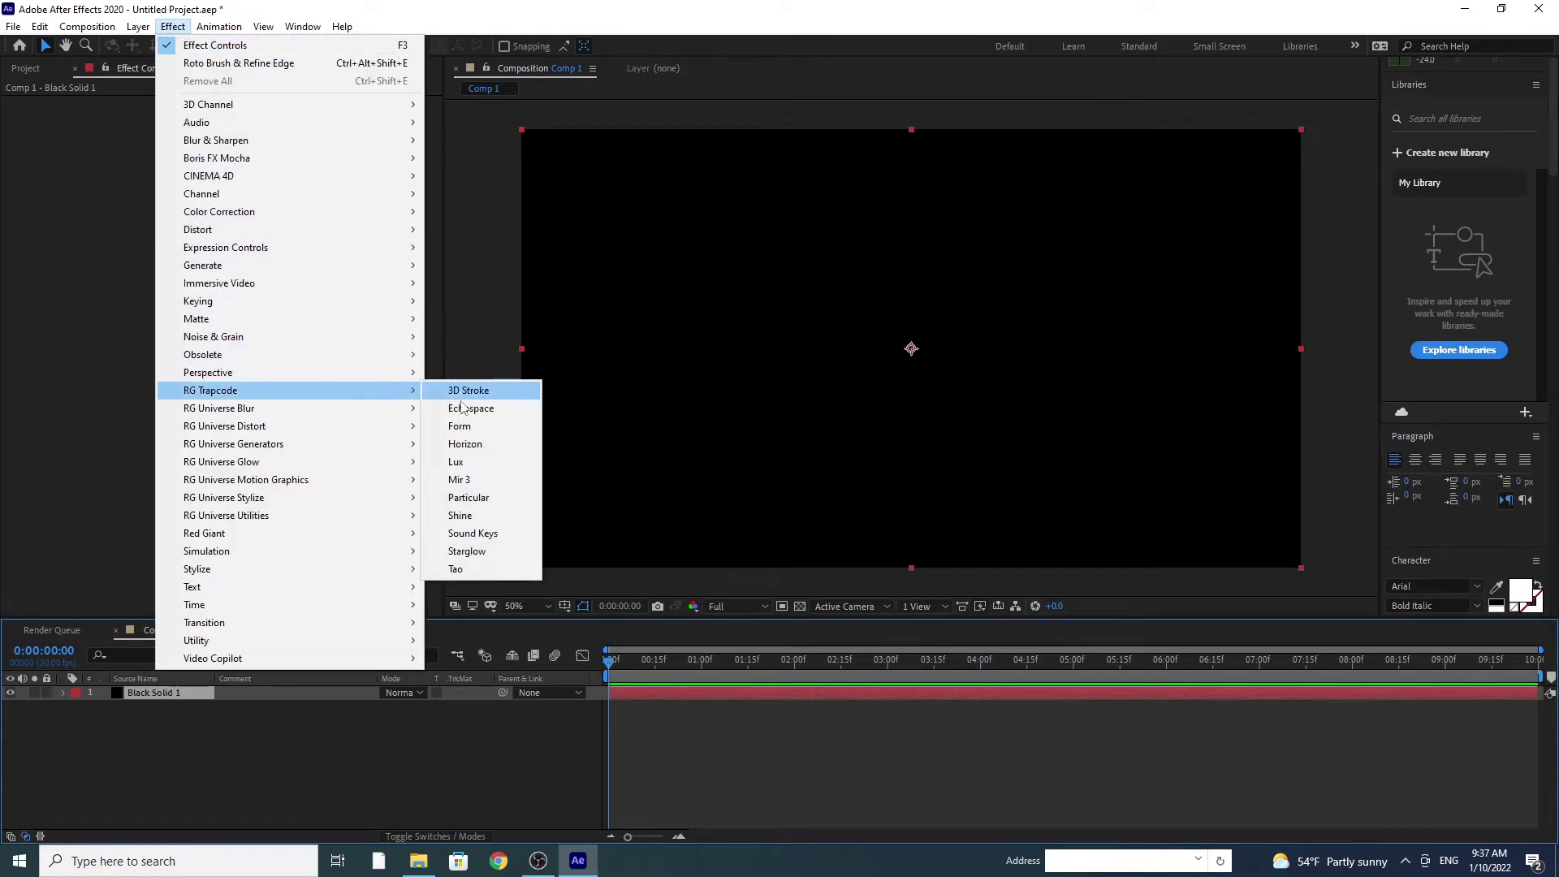
left_click(494, 504)
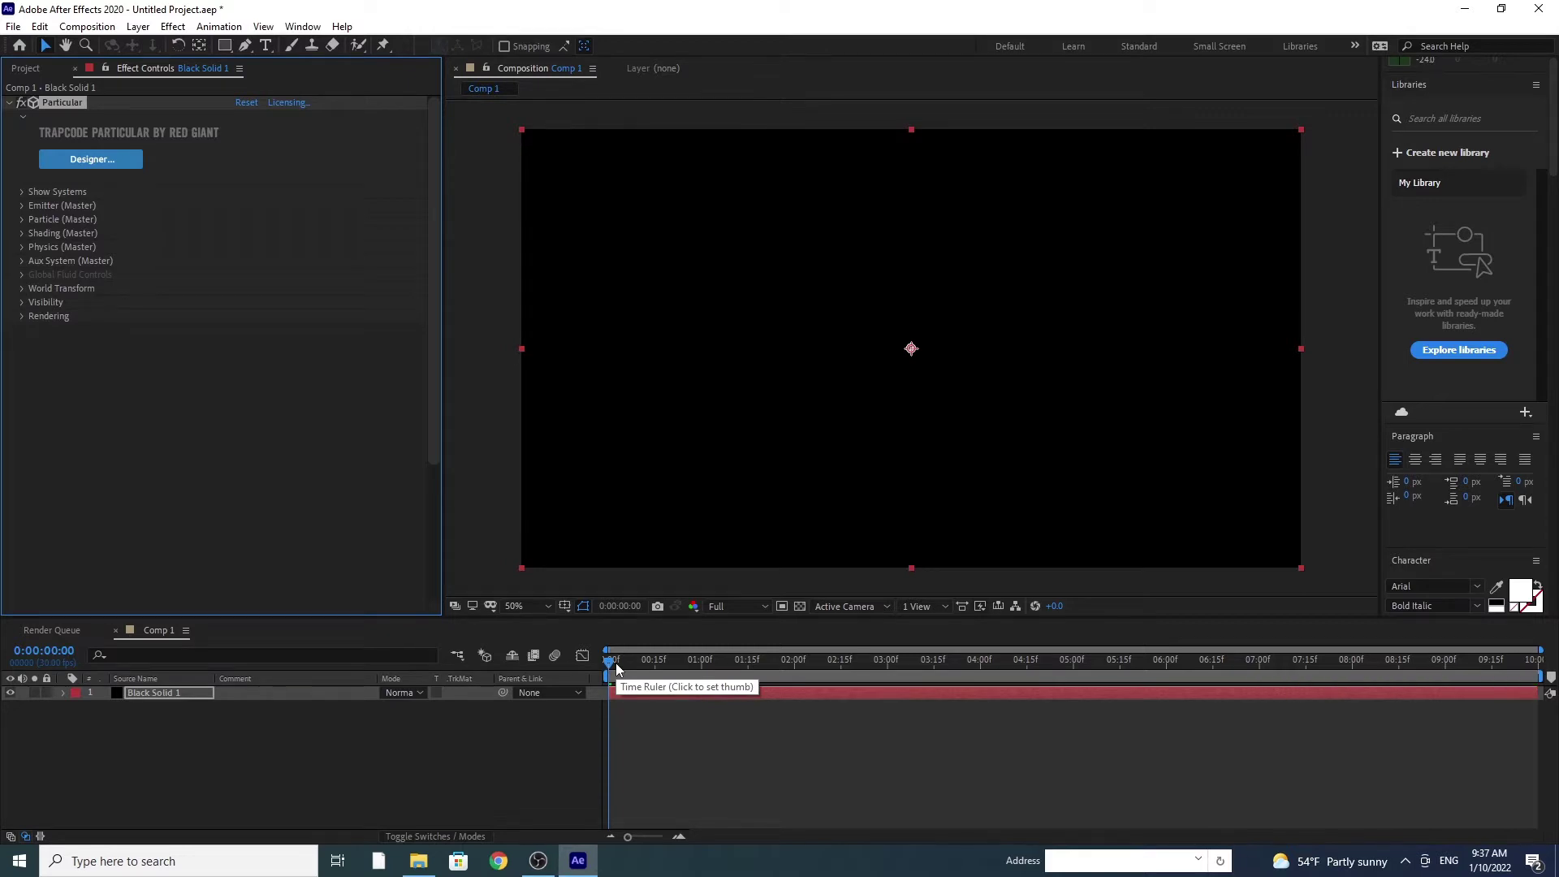
left_click_drag(615, 668, 1016, 704)
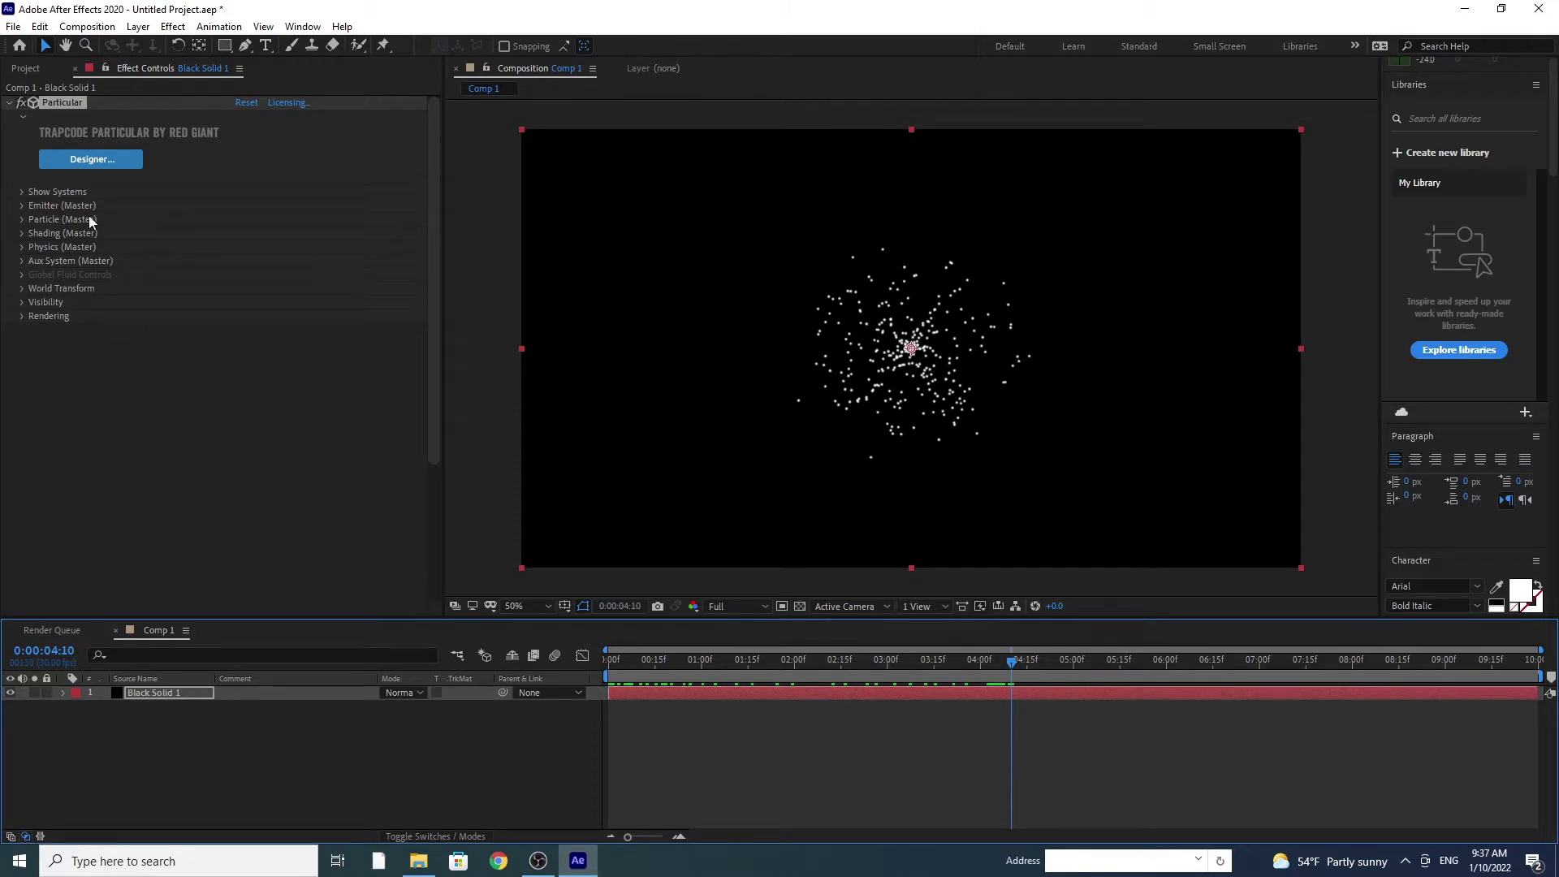
Open the Particular Designer maximised, show its preset library and collapse the Dust and Debris category.
left_click(82, 161)
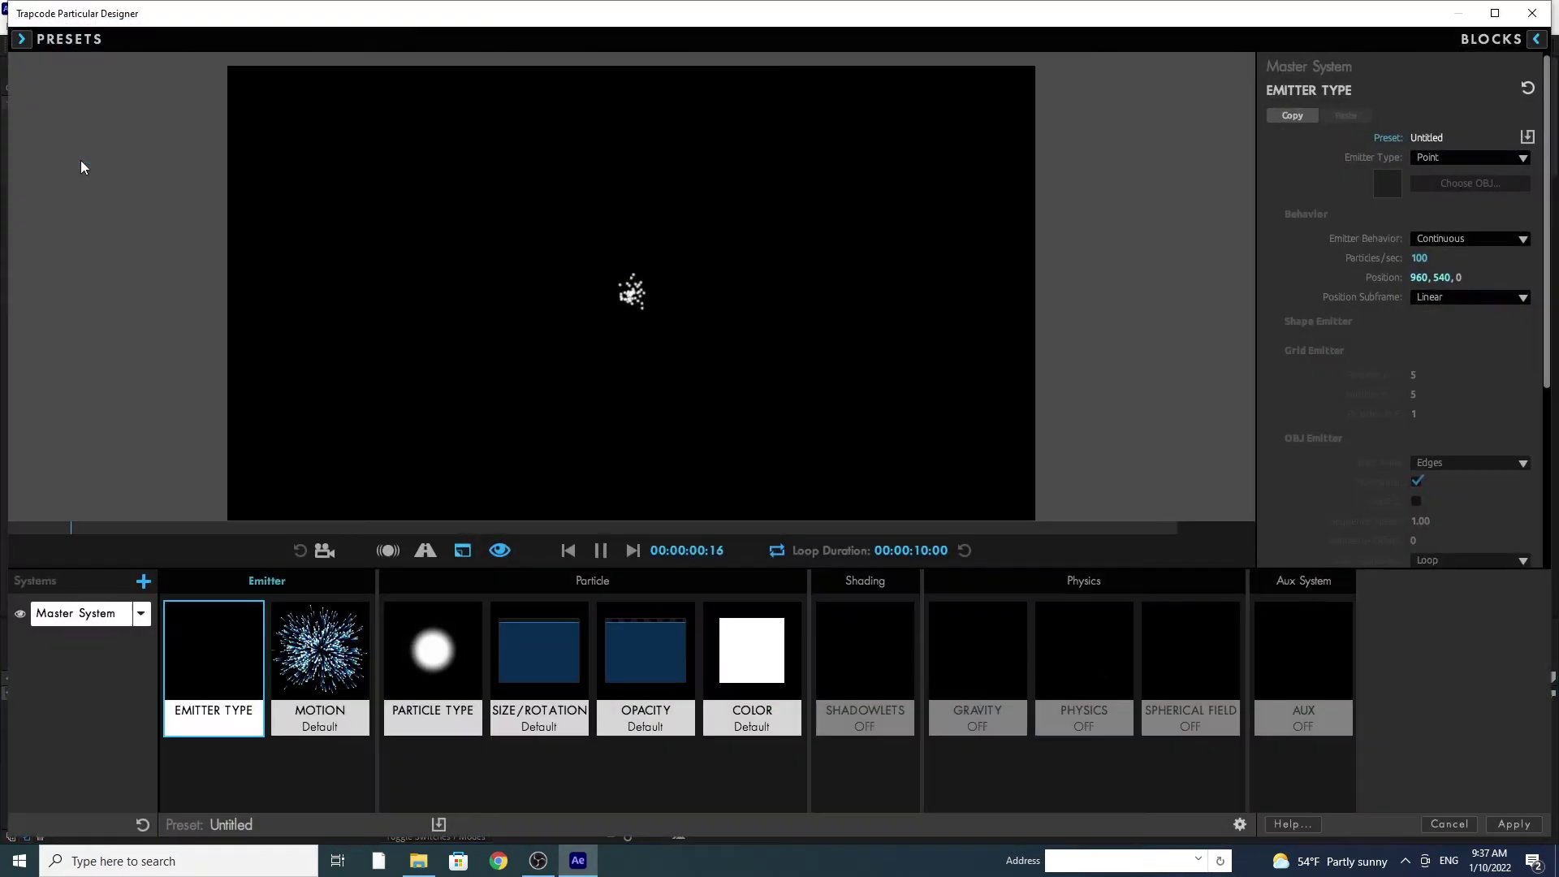
left_click(1499, 17)
left_click(18, 35)
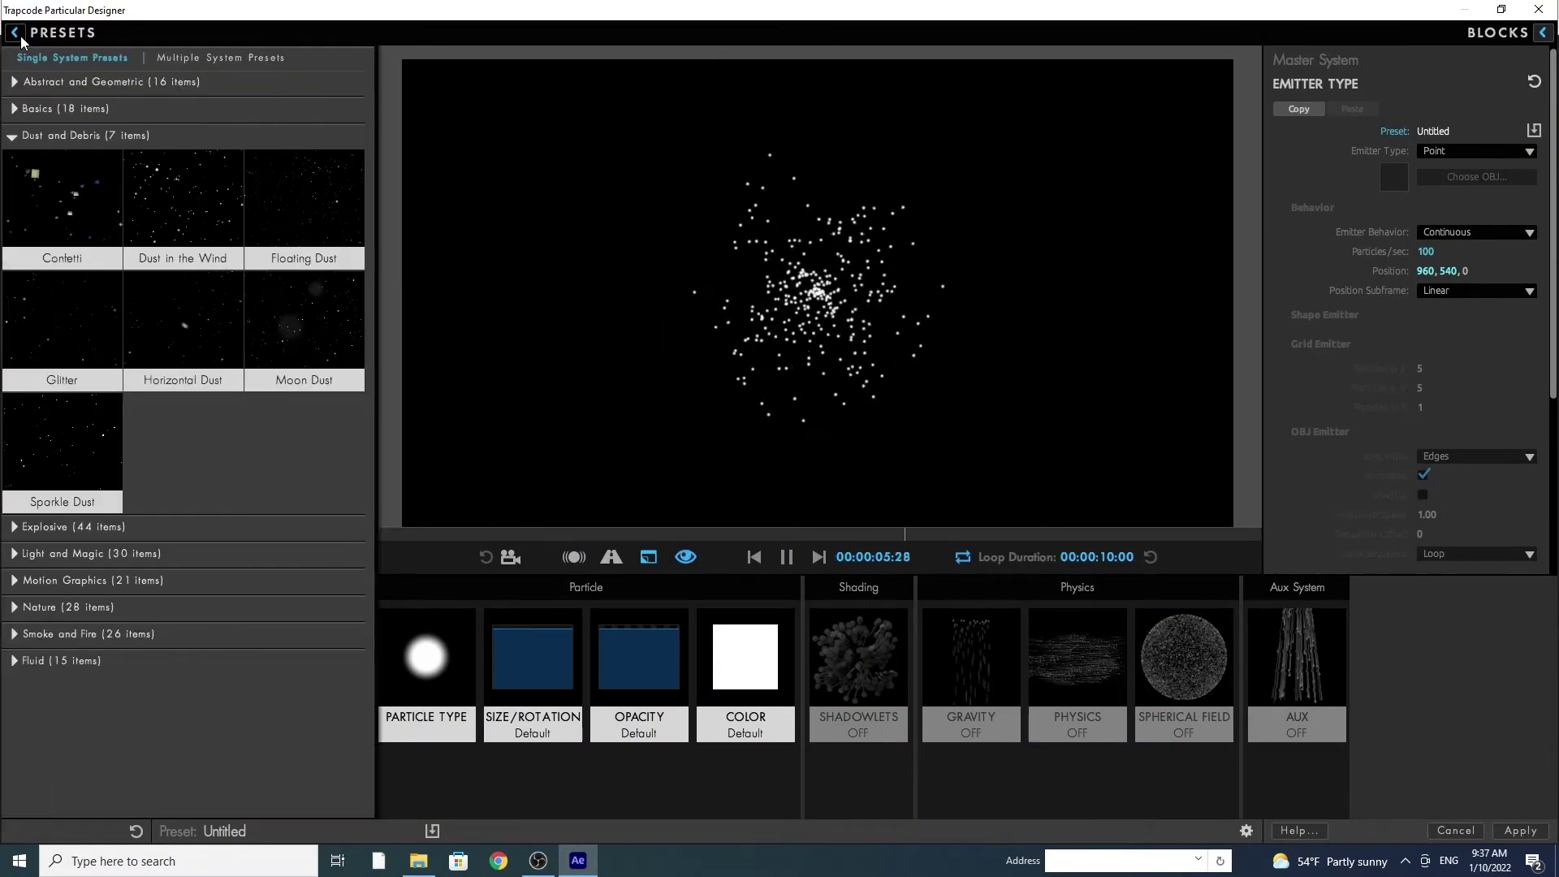
left_click(14, 136)
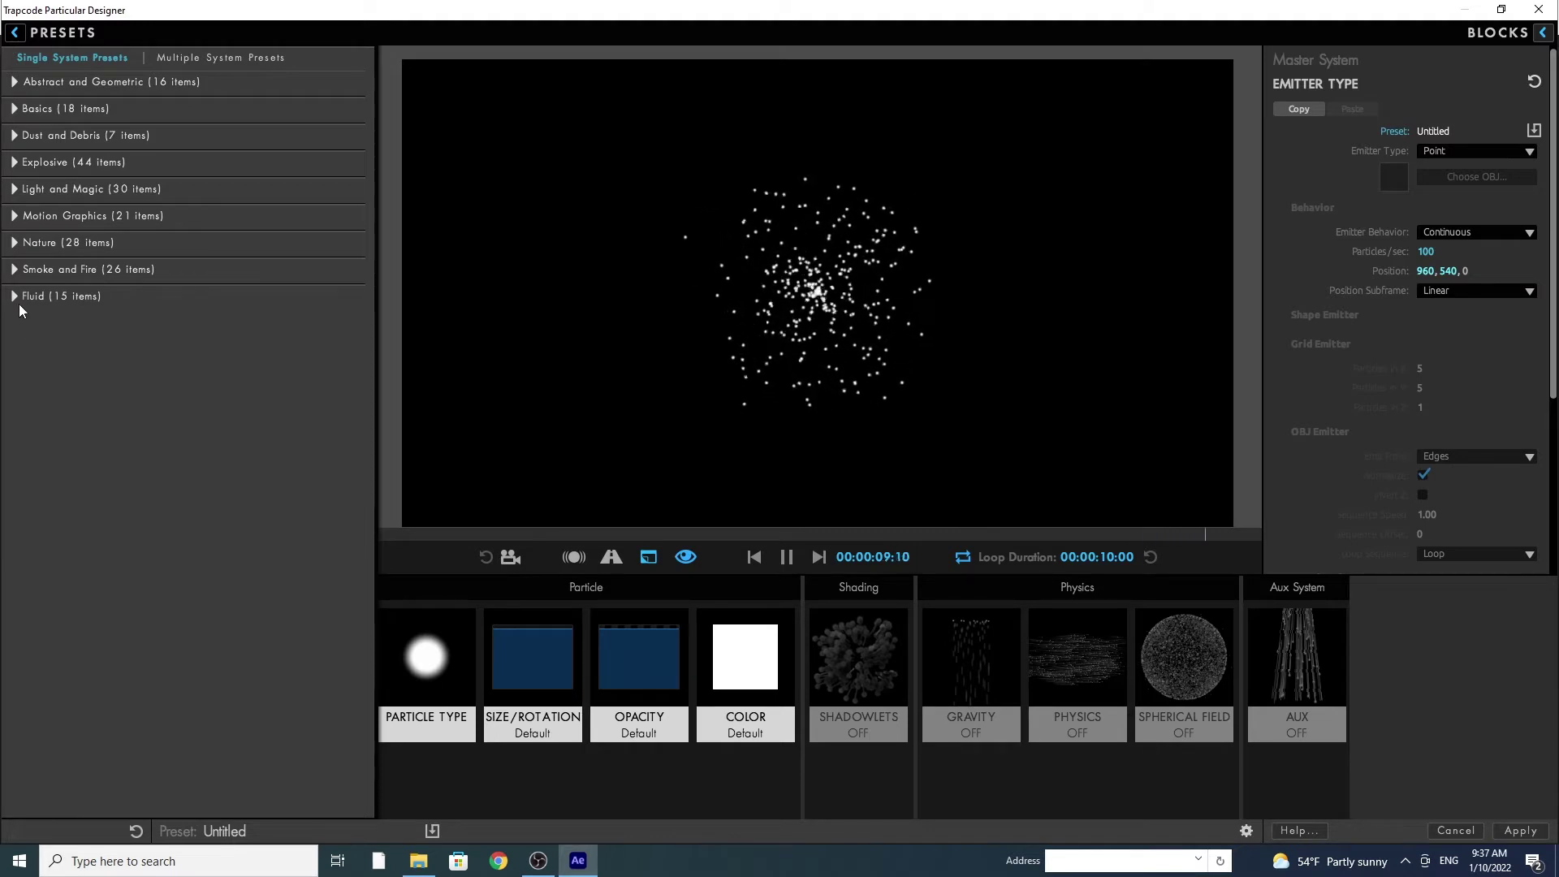
Preview the Bucky Balls, Stars 6 pt and Rounded Cubes presets from the Abstract and Geometric category.
left_click(13, 83)
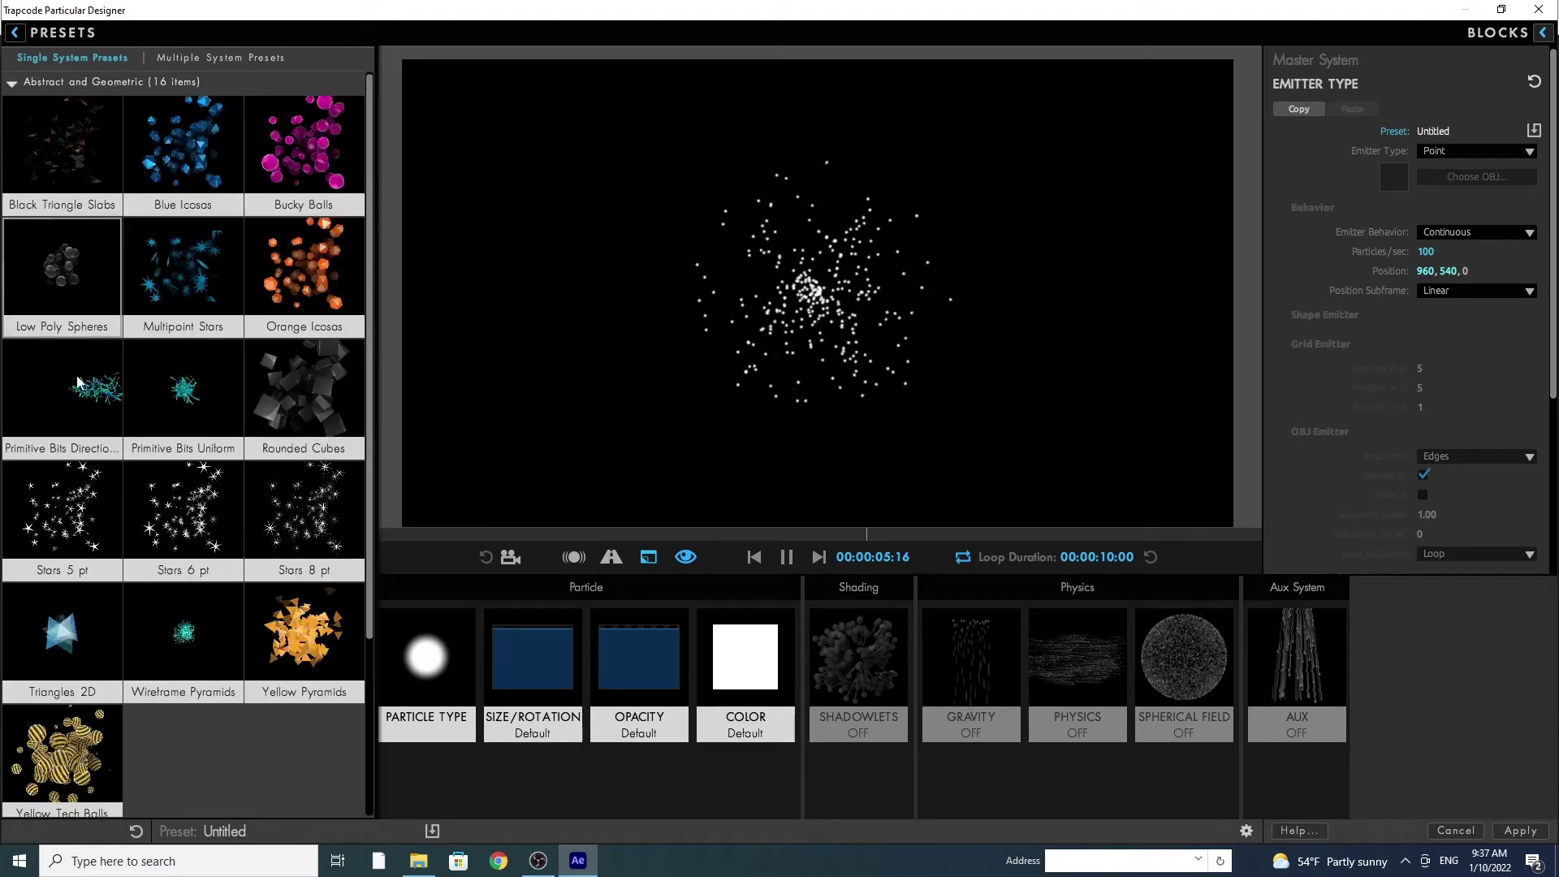
left_click(323, 168)
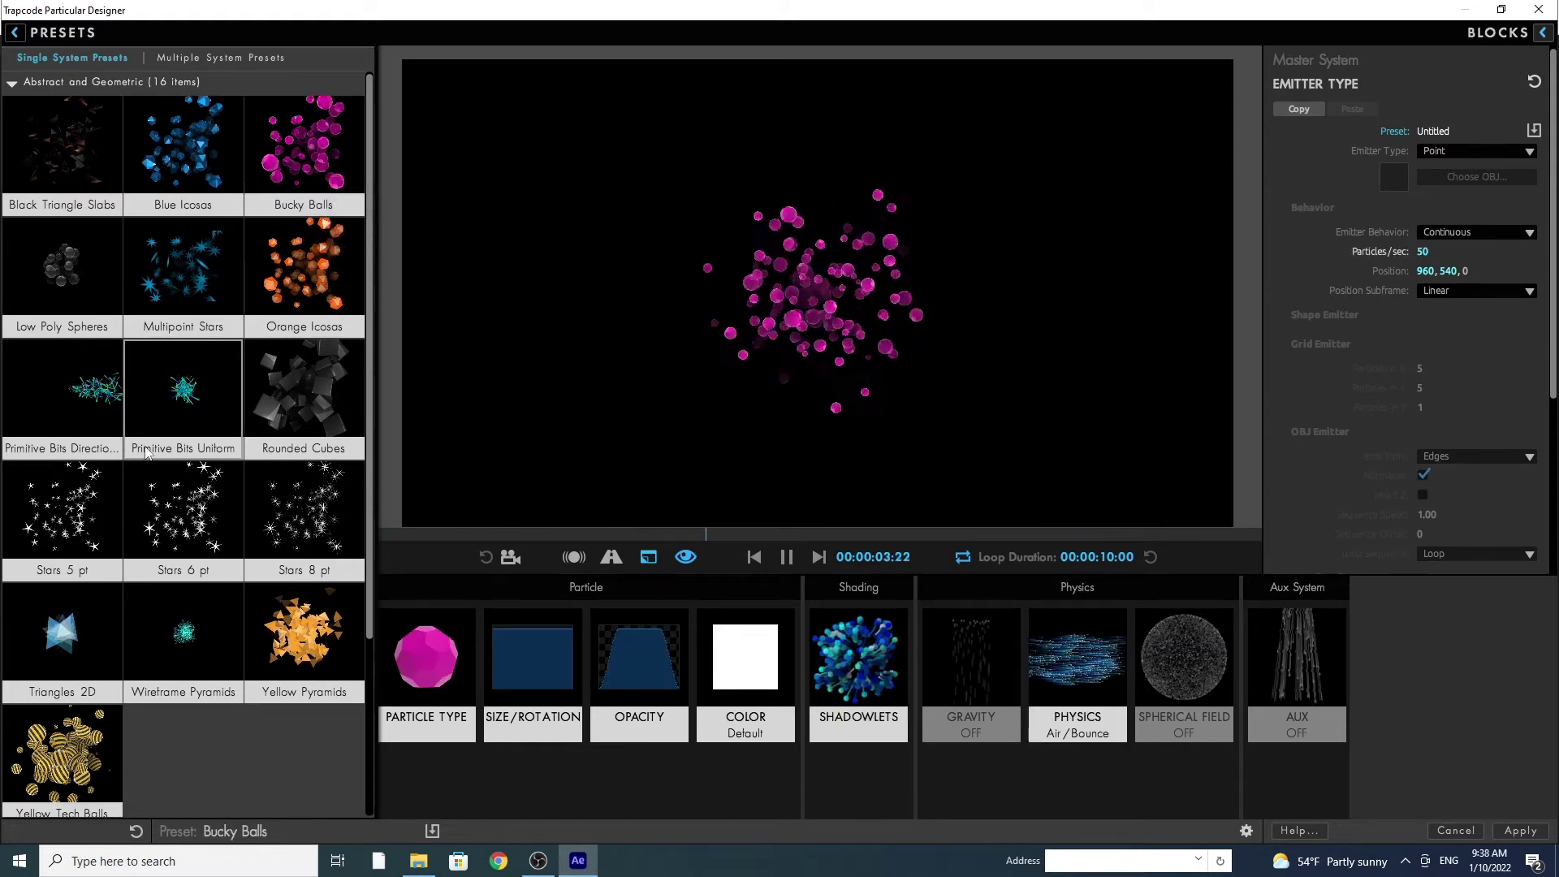
left_click(182, 520)
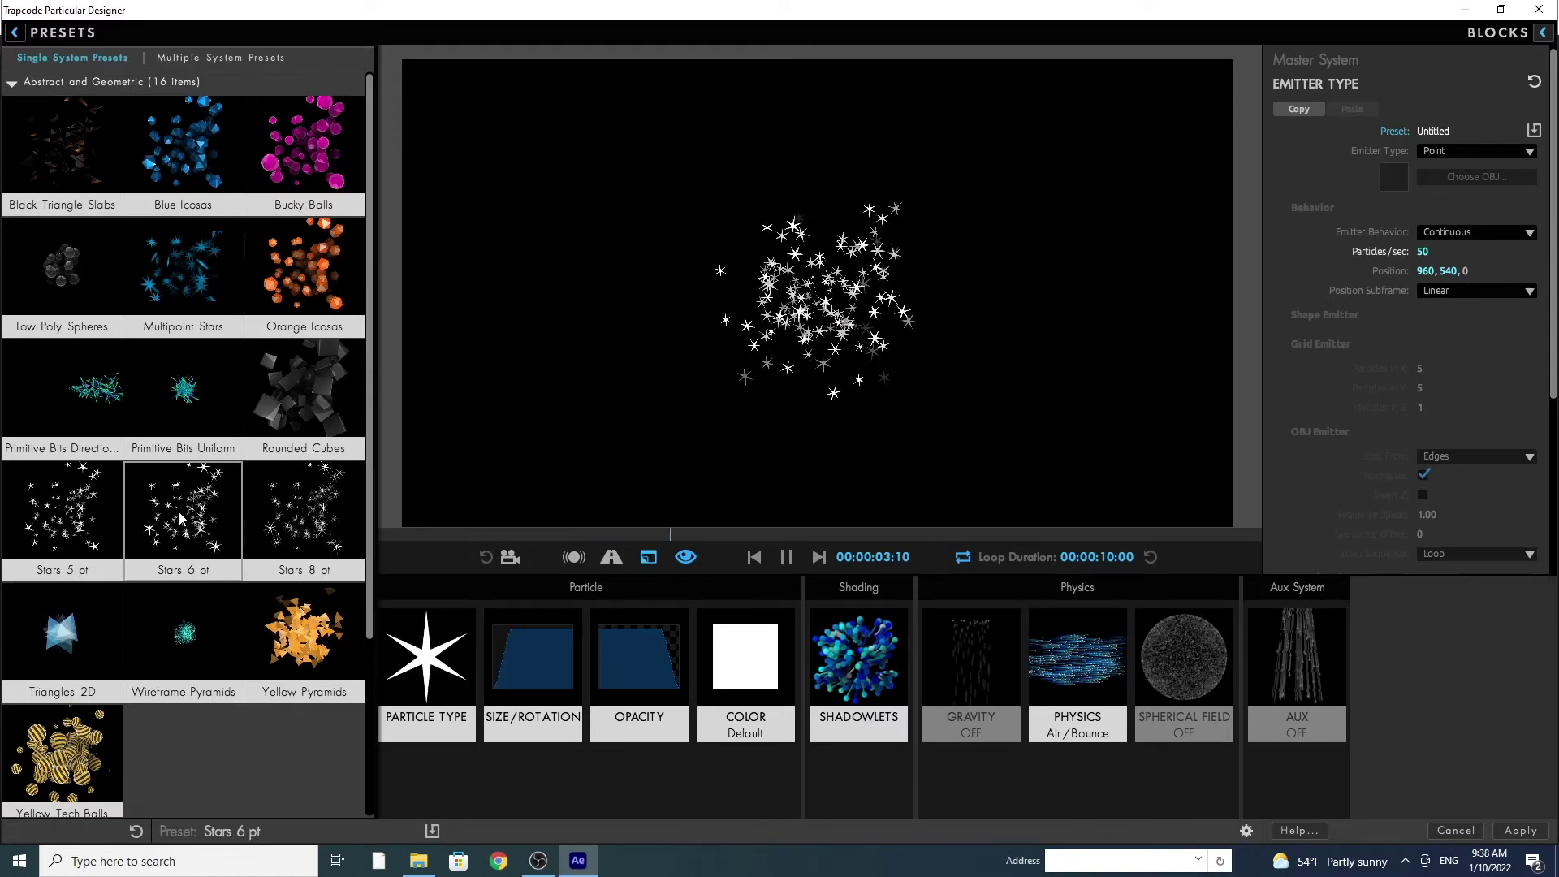
left_click(322, 376)
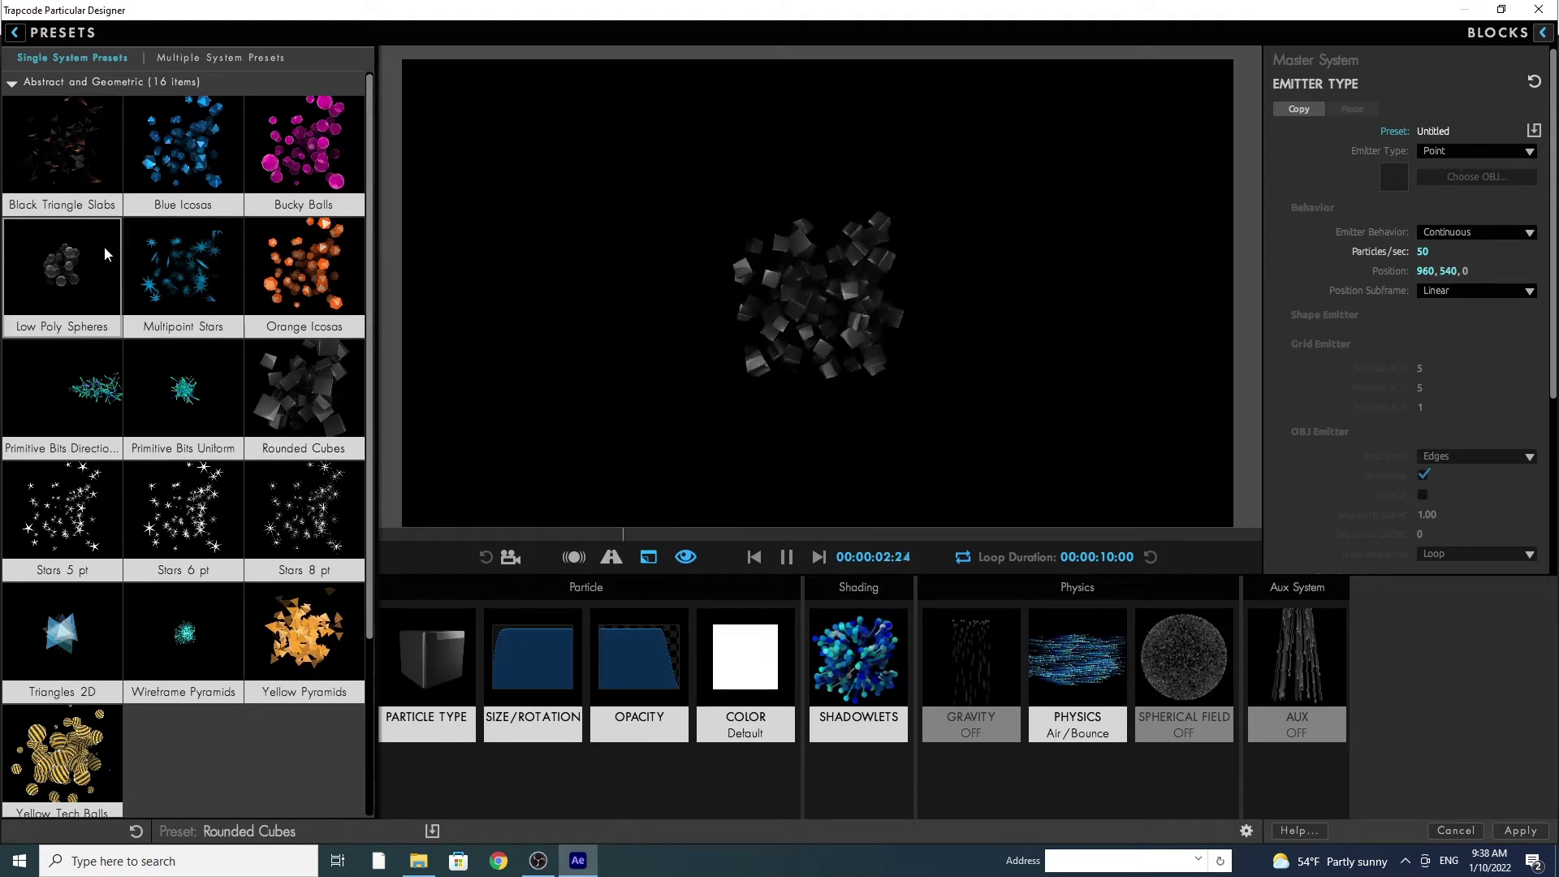
left_click(12, 82)
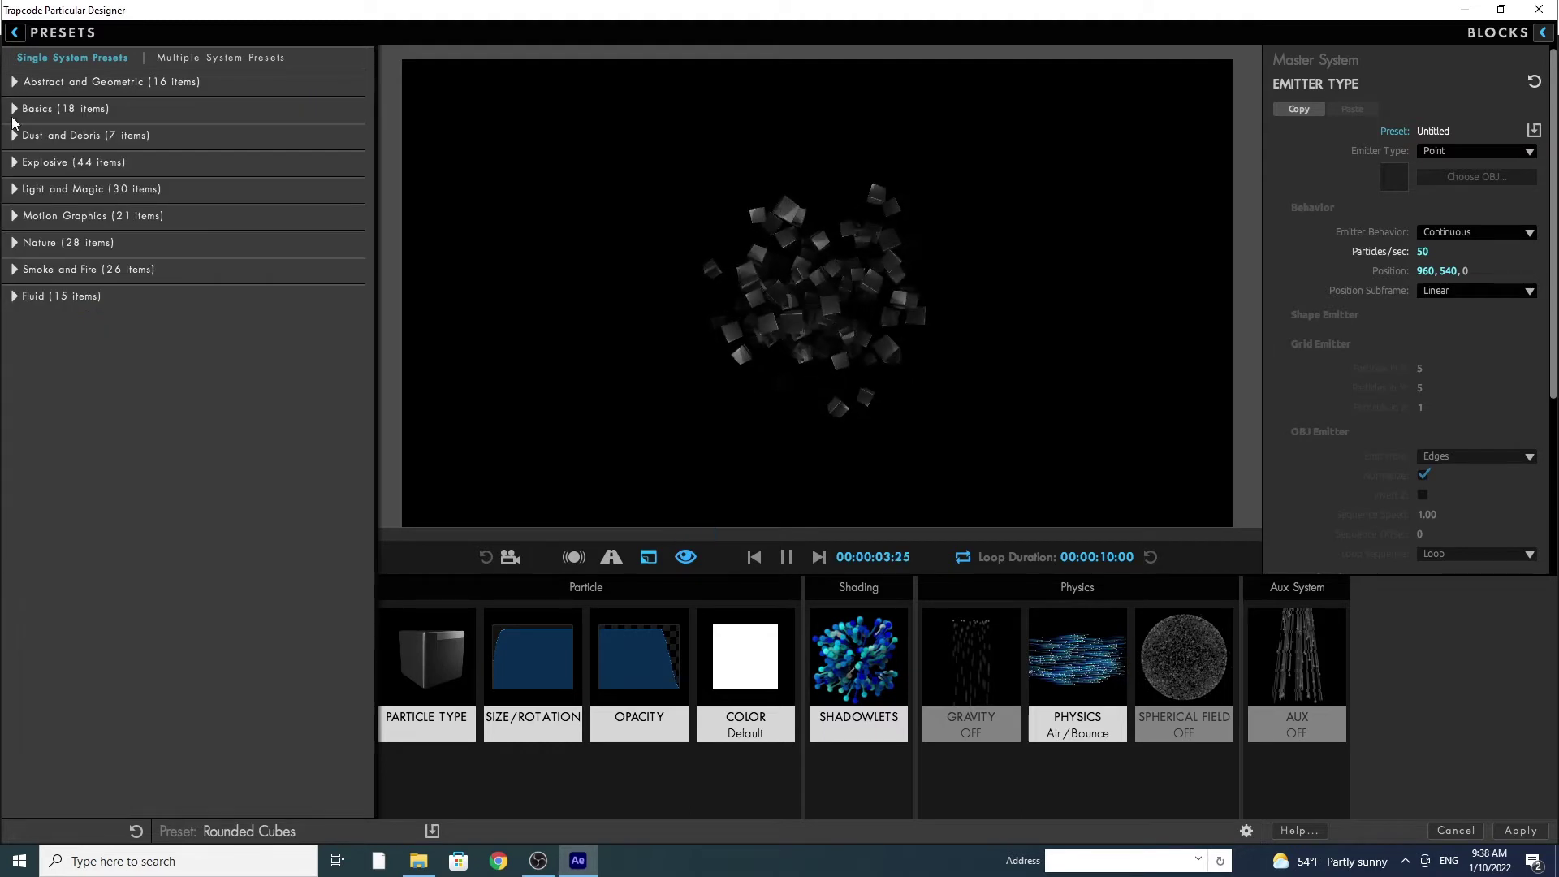
Preview the Basics presets Explosion Trail, OBJ Emitter, Explosion Trail with Gravity, Directional Intense and Basic Blue Particles.
left_click(13, 109)
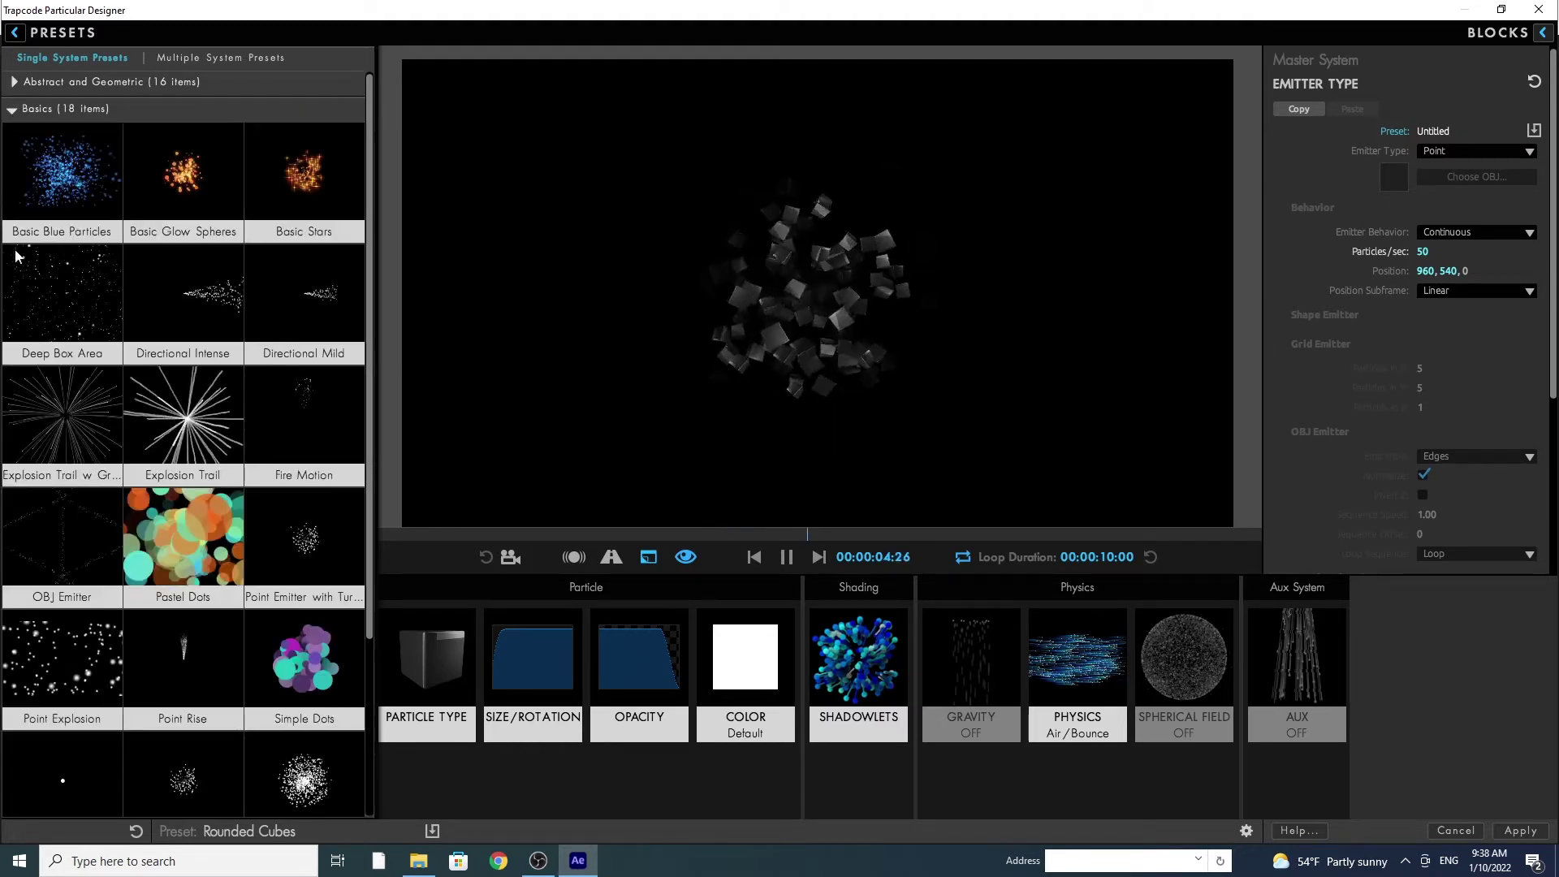
left_click(185, 431)
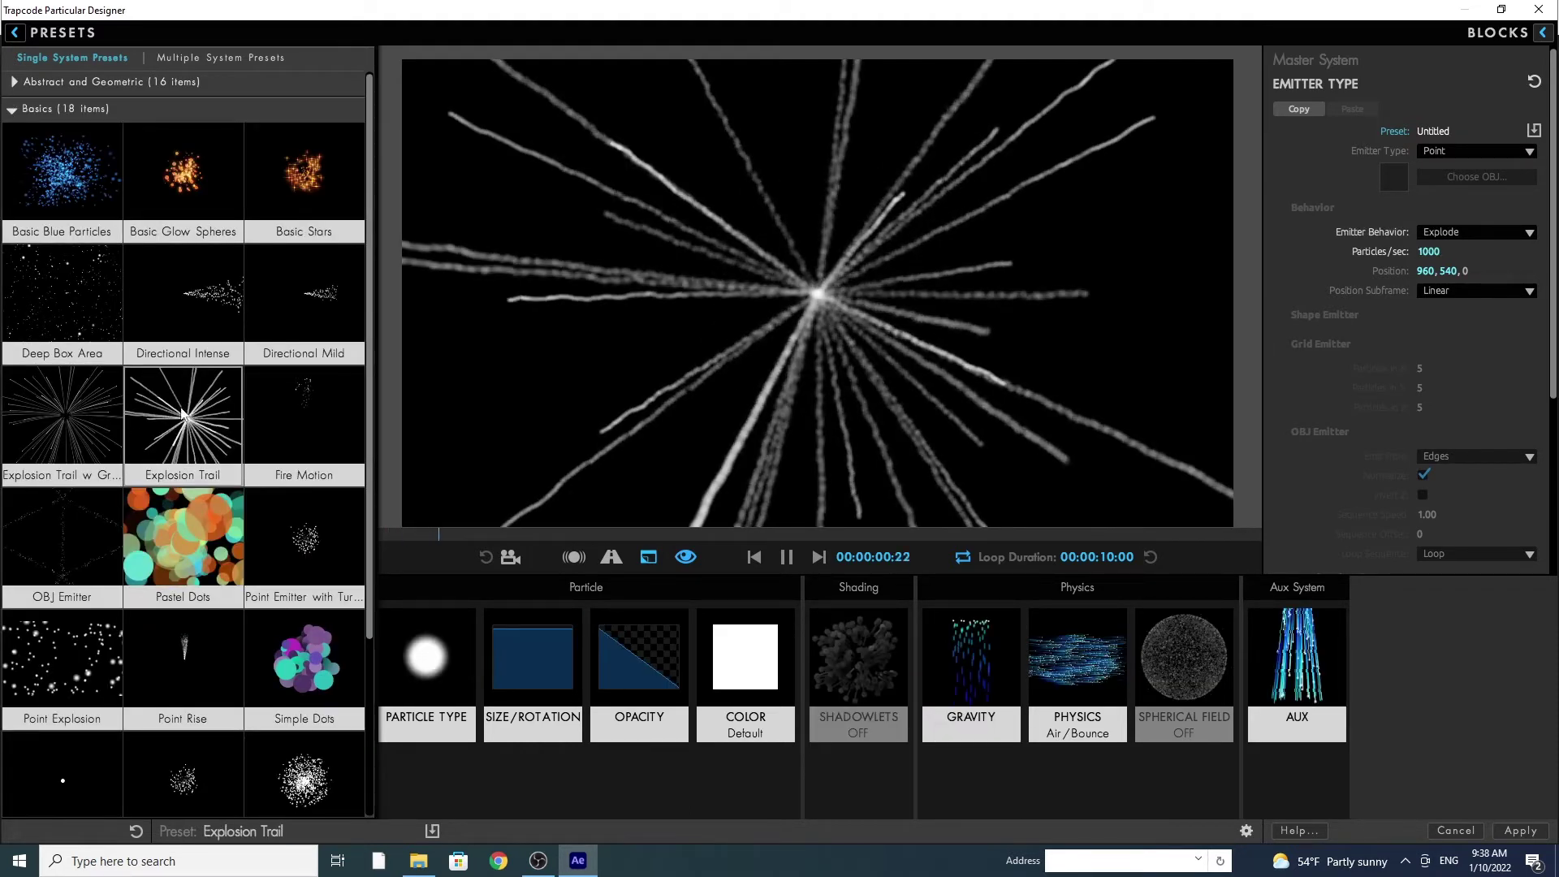
left_click(92, 532)
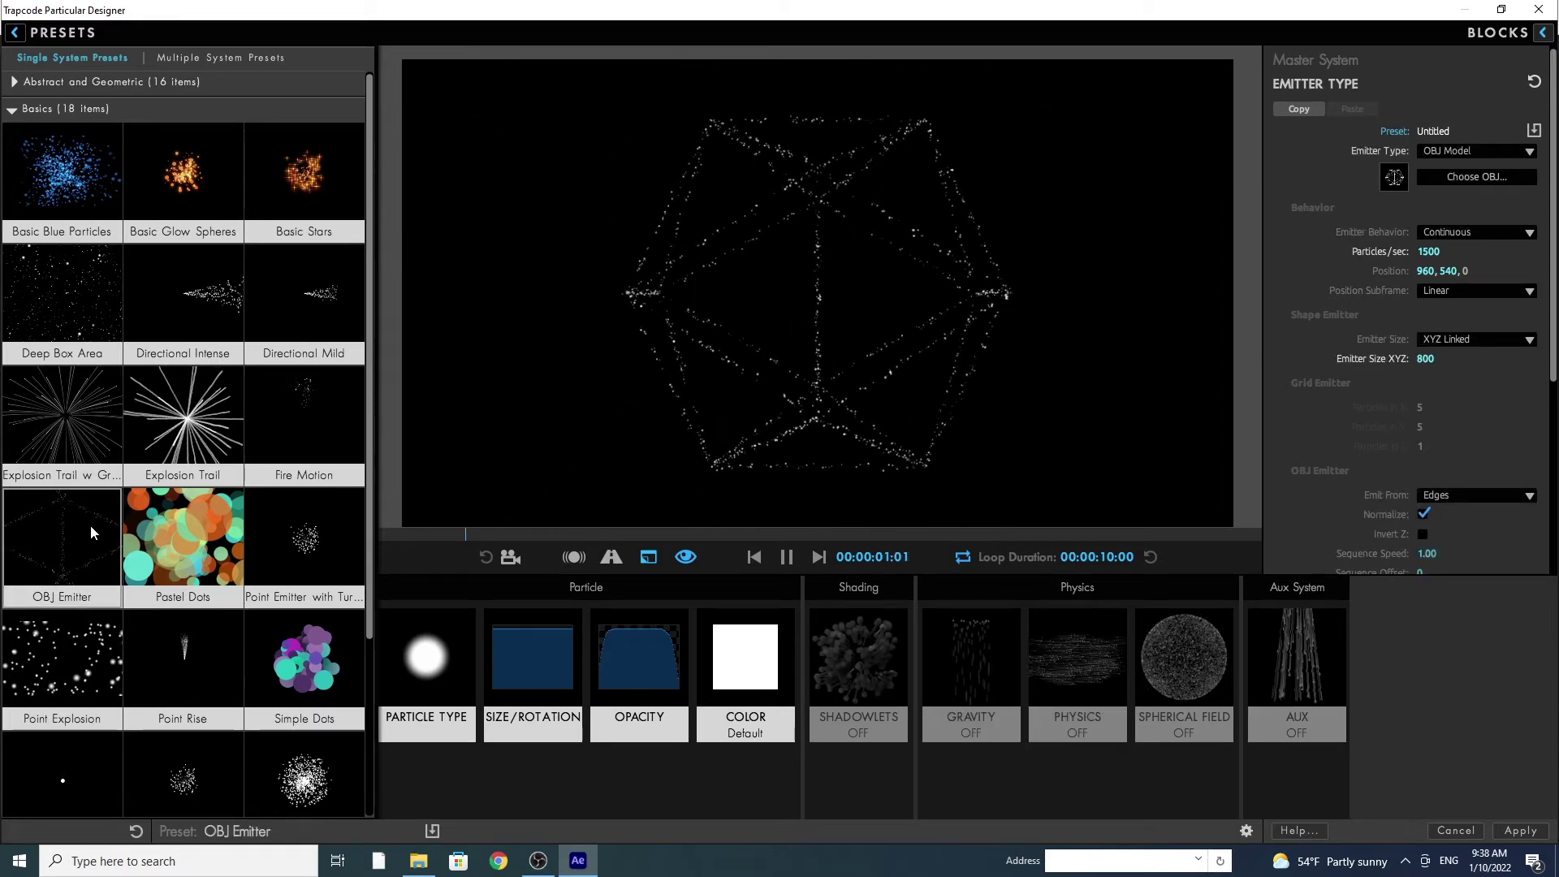
left_click(70, 423)
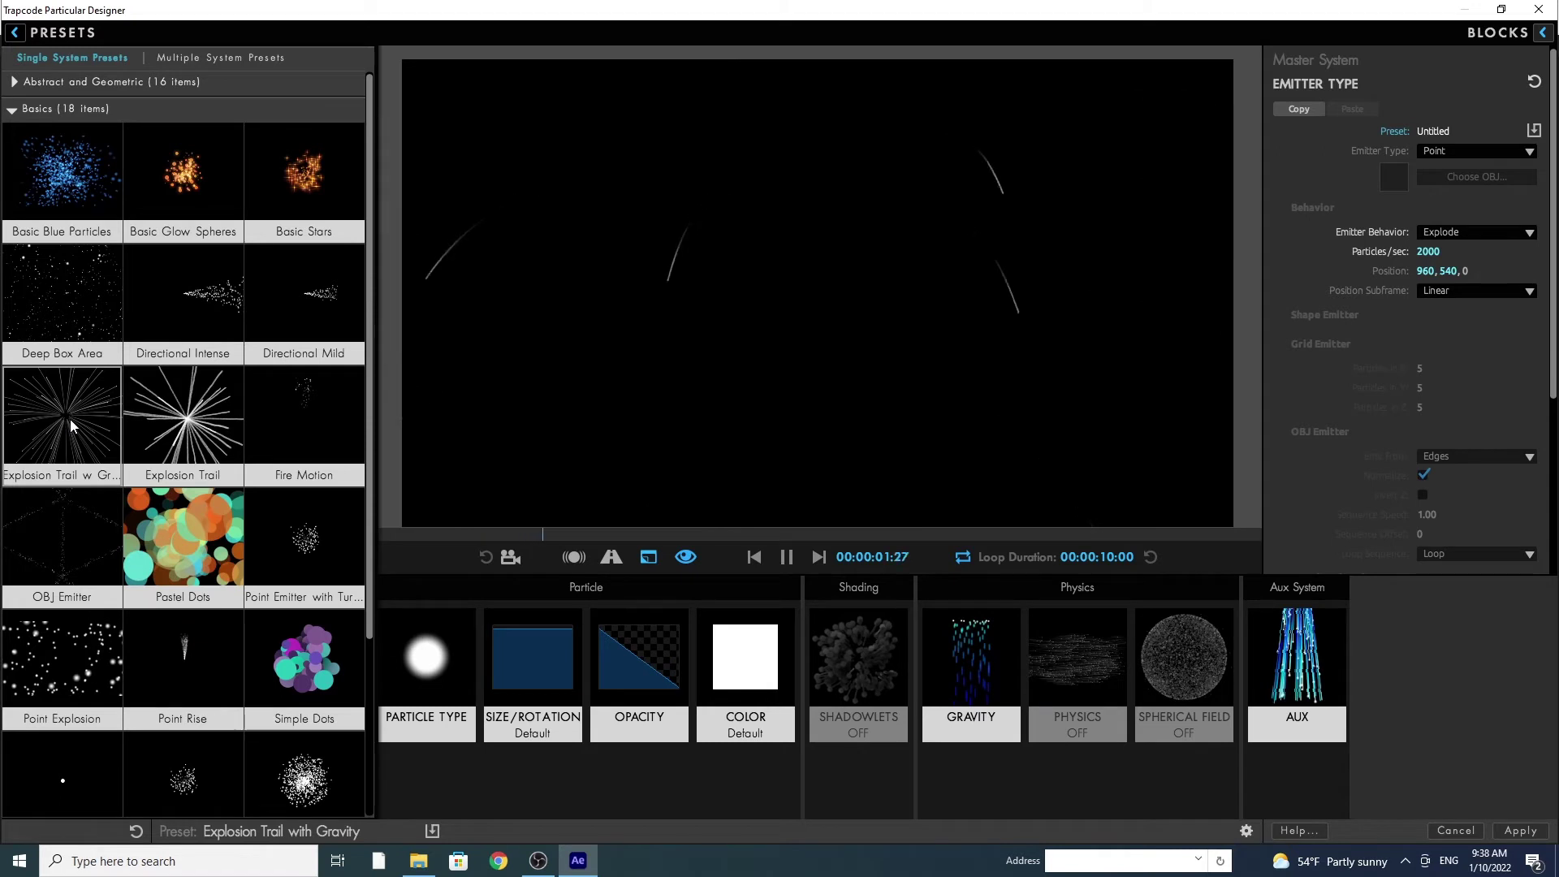
left_click(201, 276)
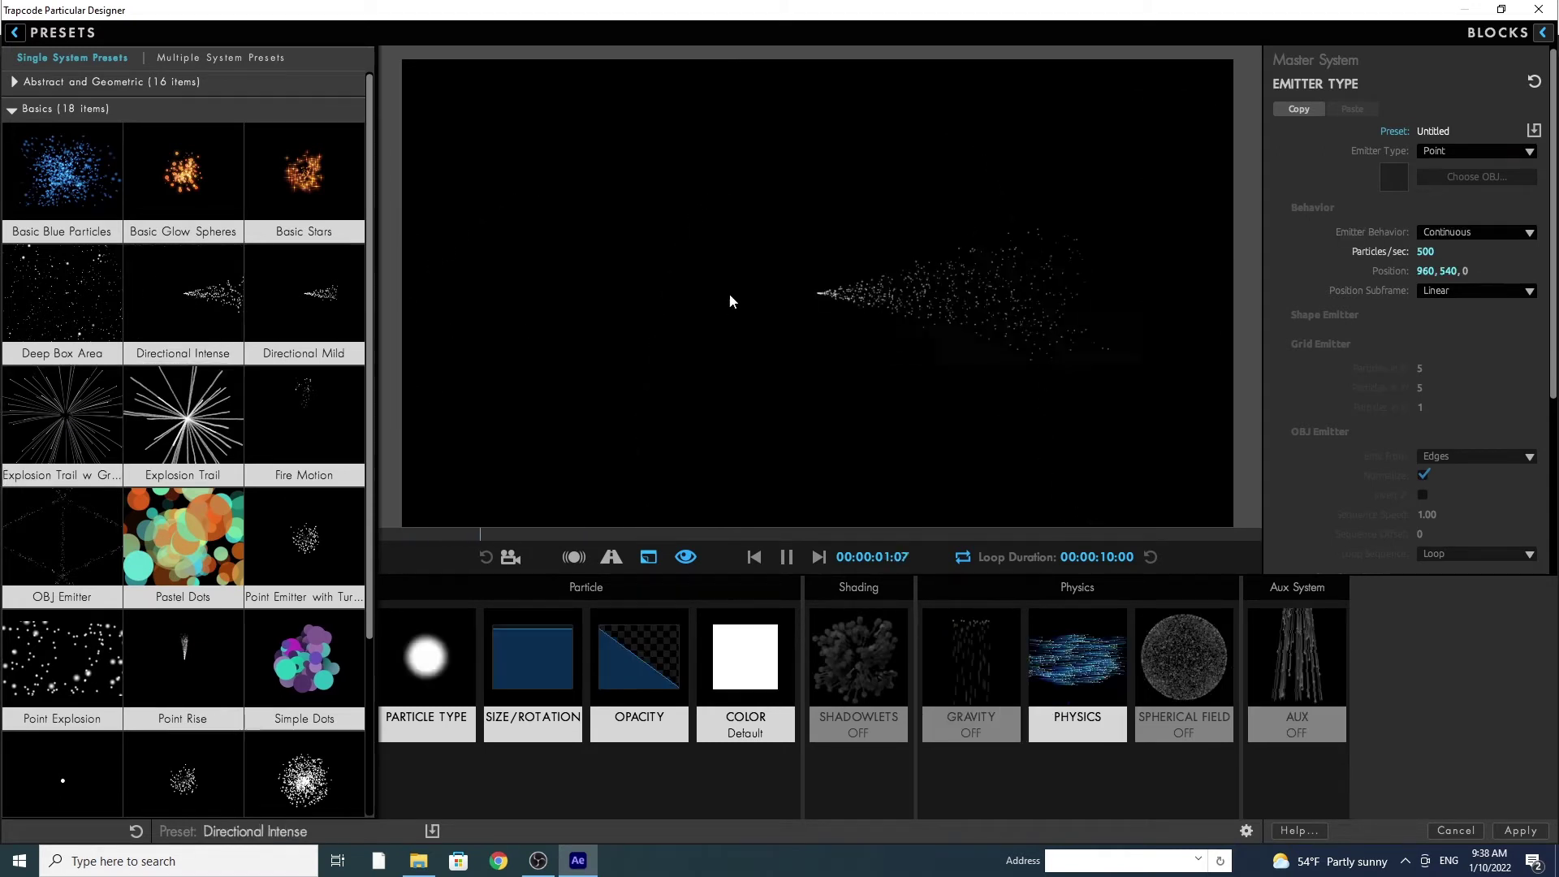
mouse_move(761, 287)
left_mouse_down()
mouse_move(704, 226)
mouse_move(539, 287)
mouse_move(807, 412)
mouse_move(1114, 410)
mouse_move(775, 448)
mouse_move(529, 297)
mouse_move(747, 200)
mouse_move(720, 248)
left_mouse_up()
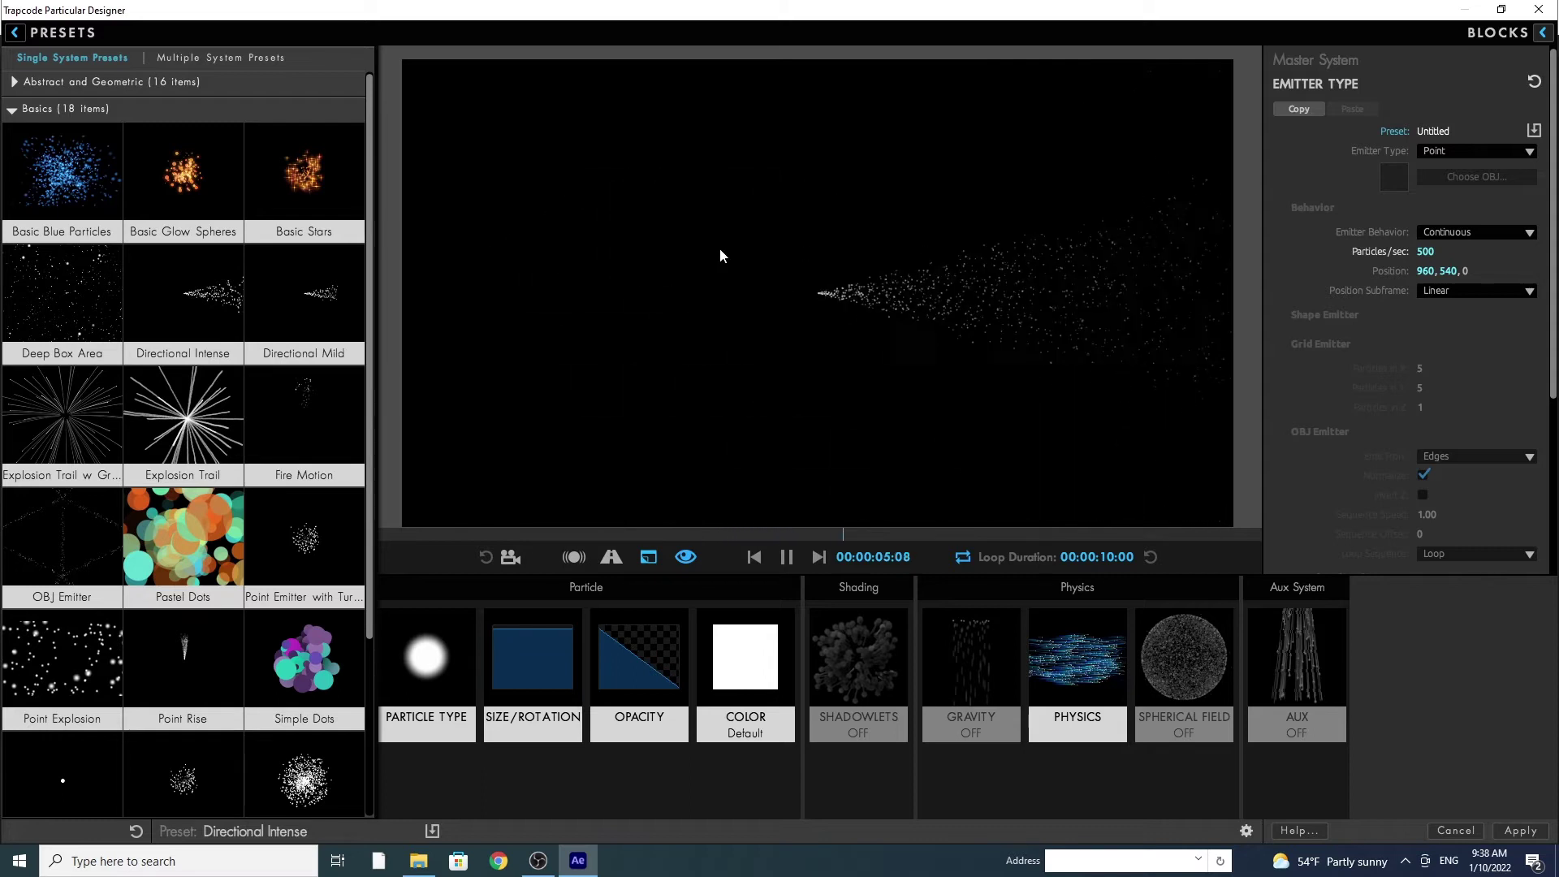
left_click(65, 177)
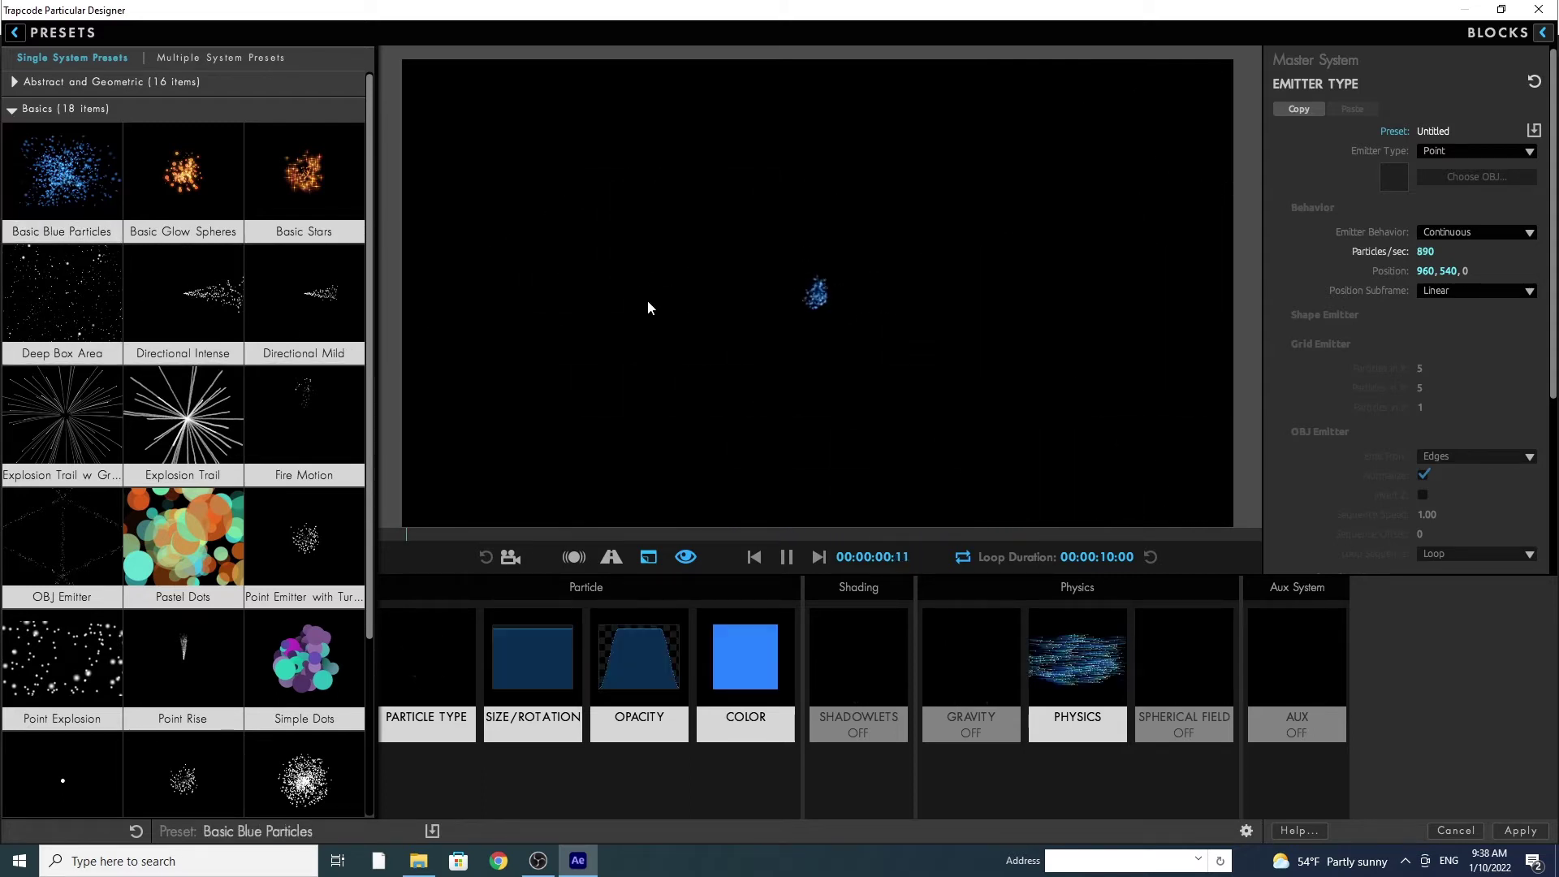
mouse_move(814, 320)
left_mouse_down()
mouse_move(782, 251)
mouse_move(622, 223)
mouse_move(496, 328)
mouse_move(541, 424)
mouse_move(766, 471)
mouse_move(1041, 431)
mouse_move(1023, 308)
mouse_move(826, 315)
mouse_move(654, 221)
mouse_move(795, 178)
mouse_move(1182, 221)
left_mouse_up()
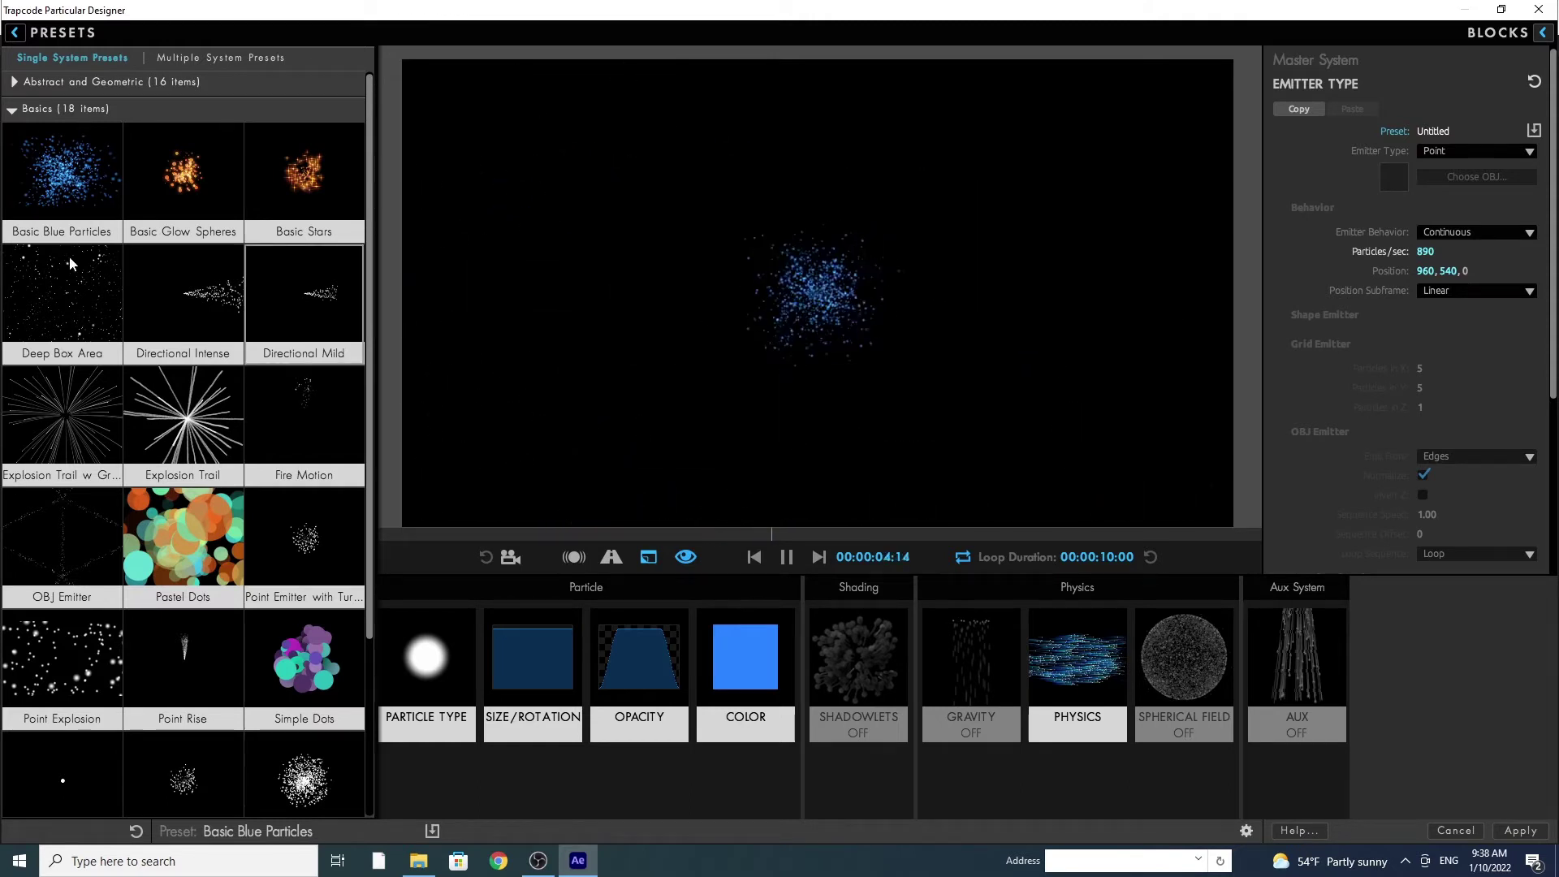
left_click(12, 110)
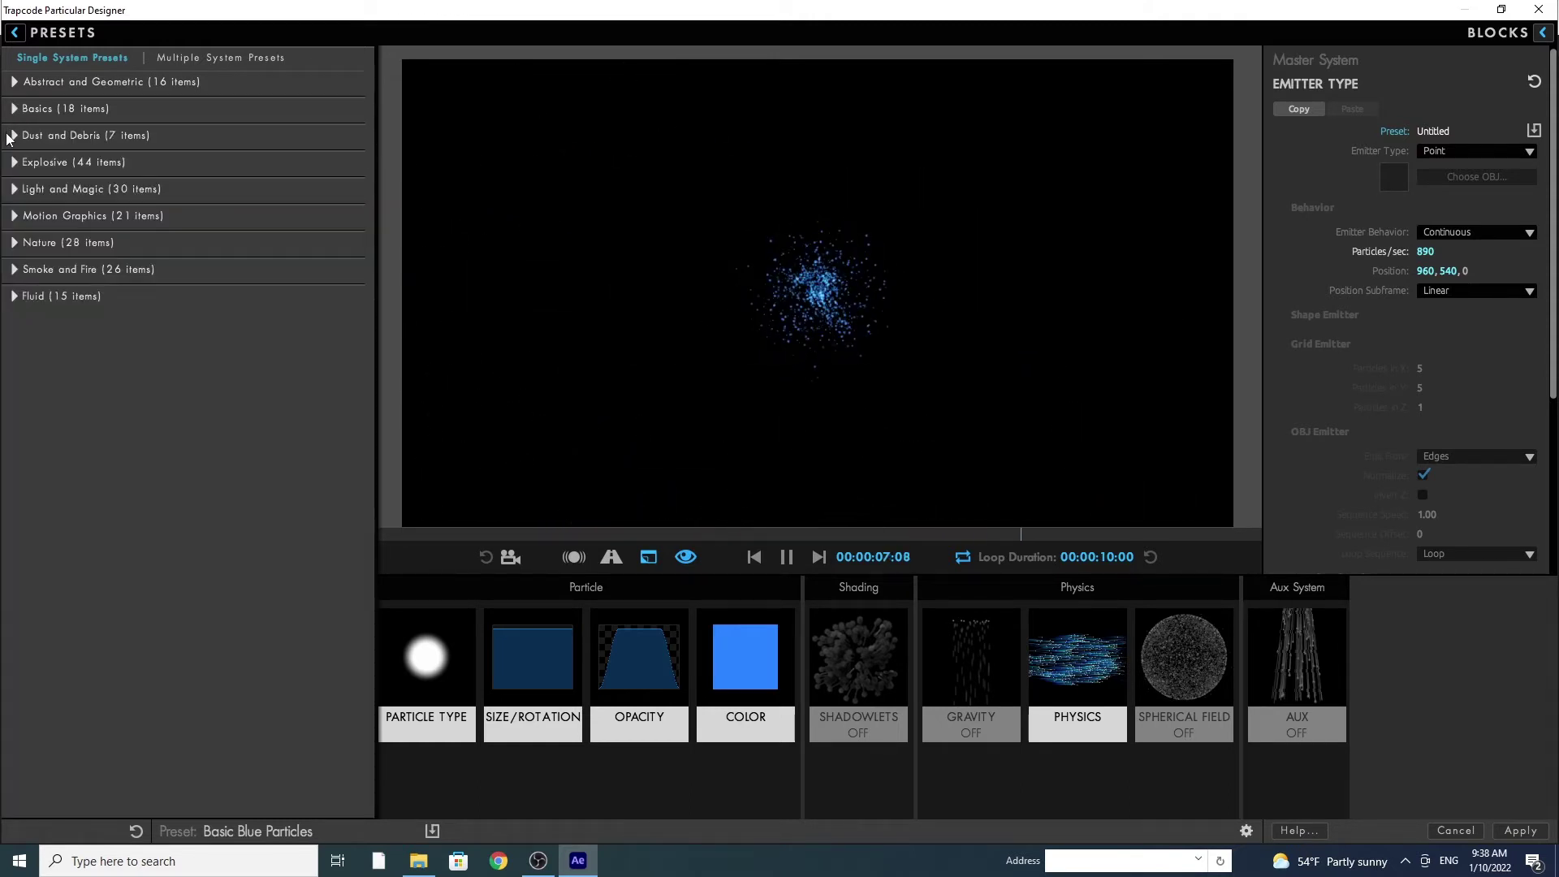
Preview the Sparkle Dust and Moon Dust presets from the Dust and Debris category.
left_click(12, 137)
left_click(52, 442)
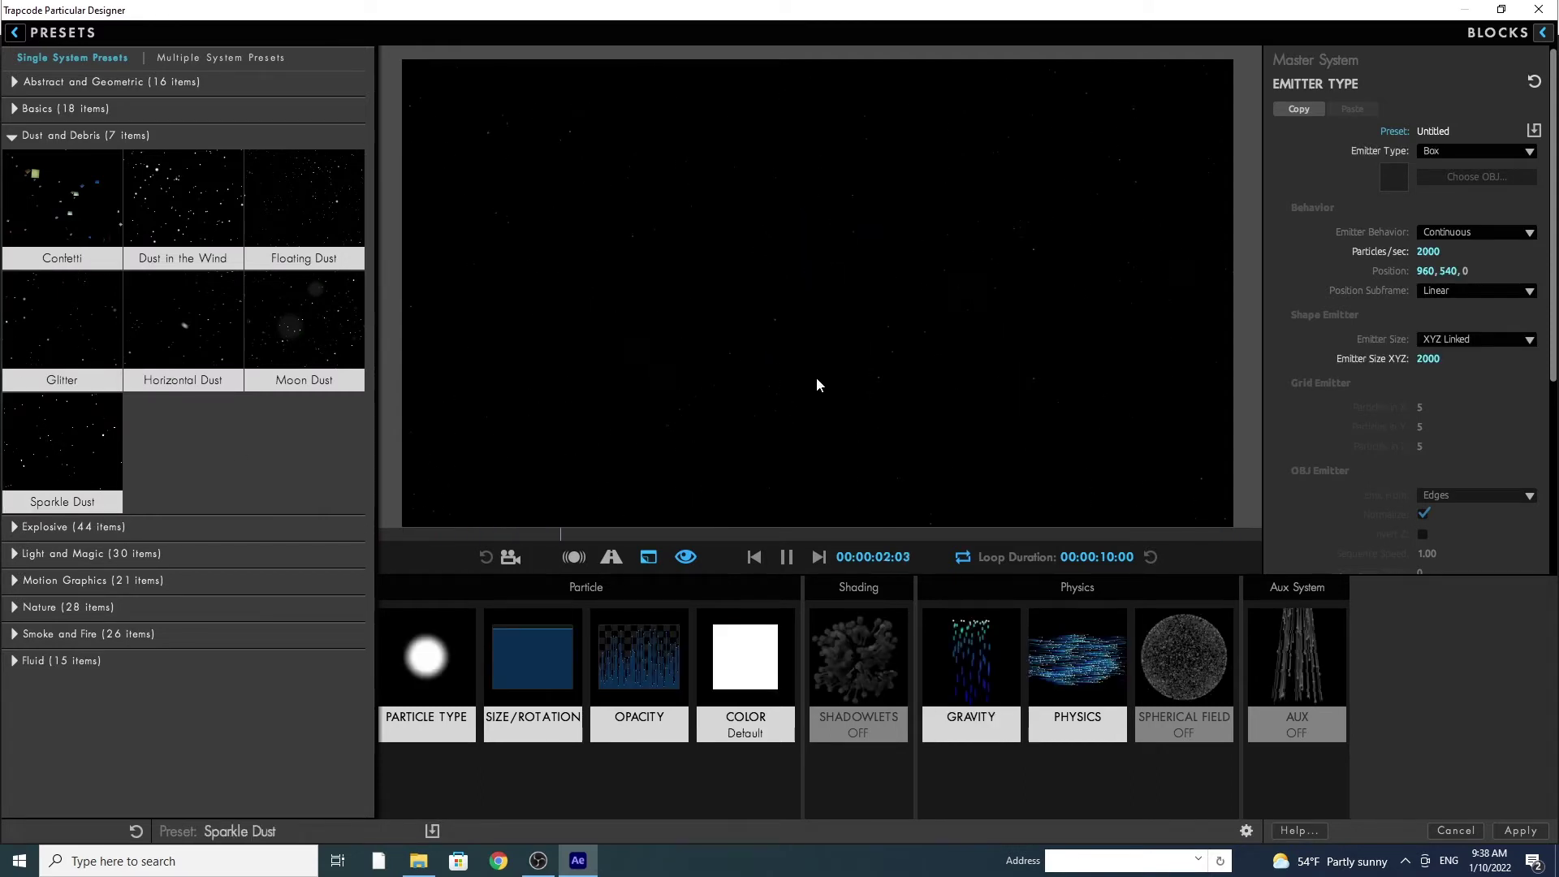
left_click(324, 328)
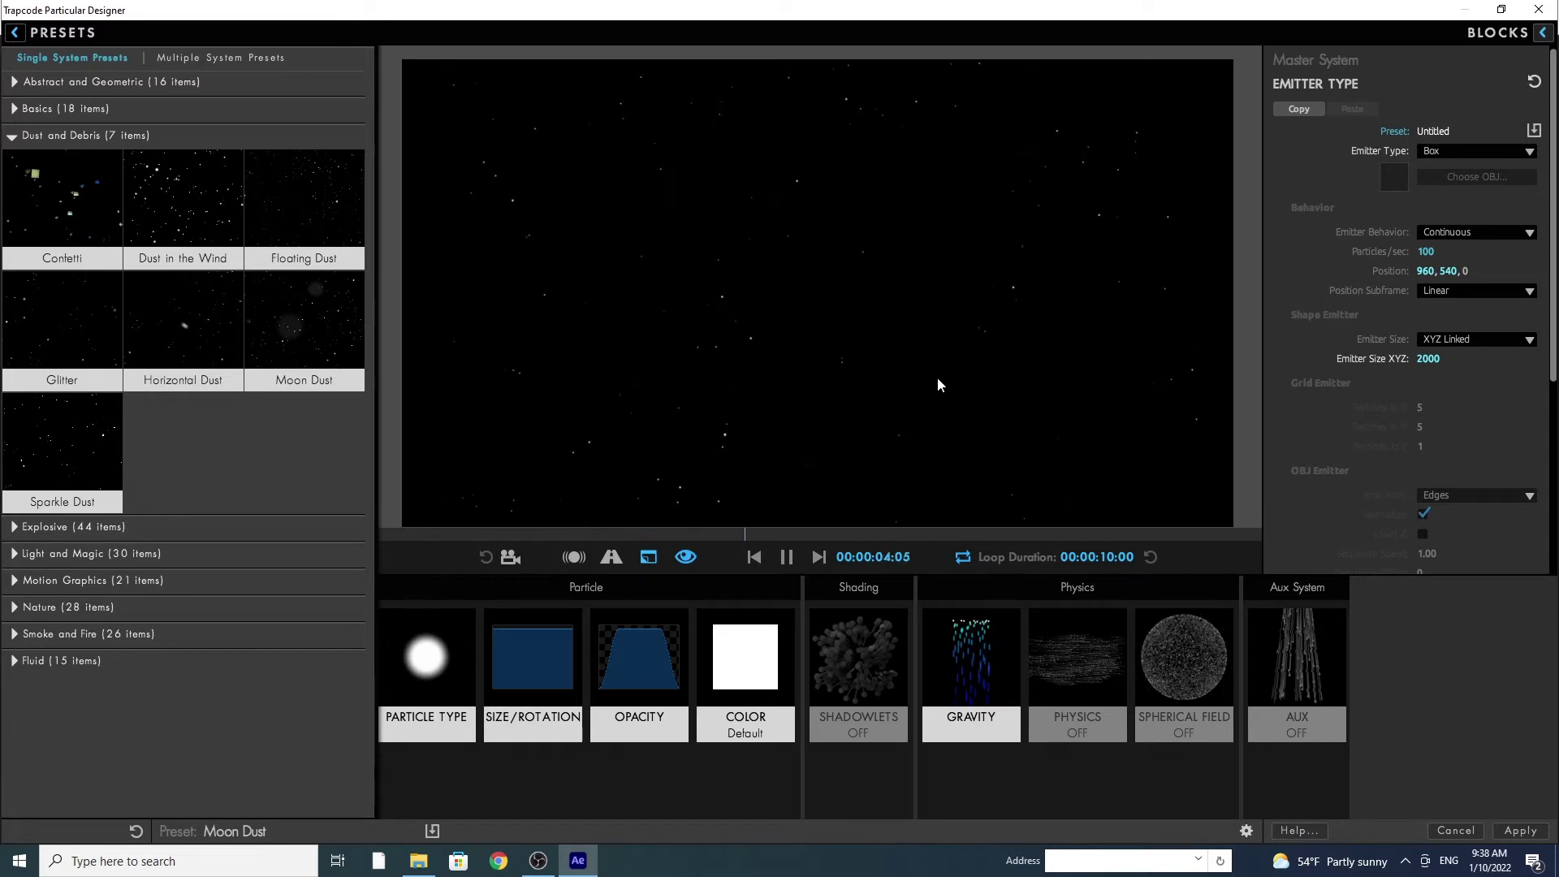
left_click(12, 137)
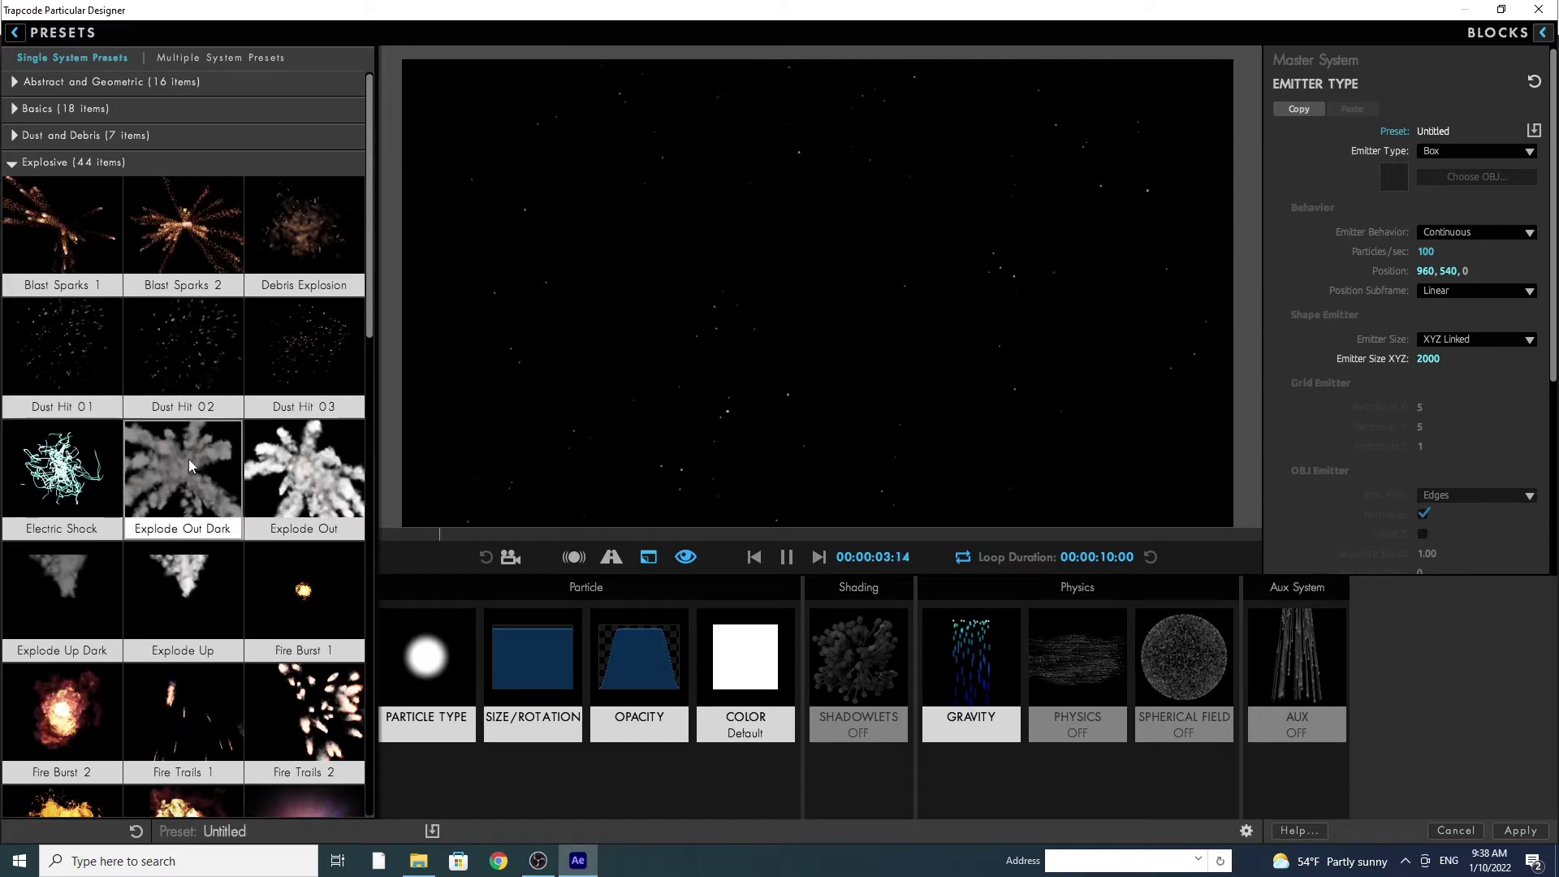
Preview the Explosive presets Explode Out Dark, Blast Sparks 1, Fireball Medium 1, Flare Flash 3 and Ring Explosion.
left_click(189, 466)
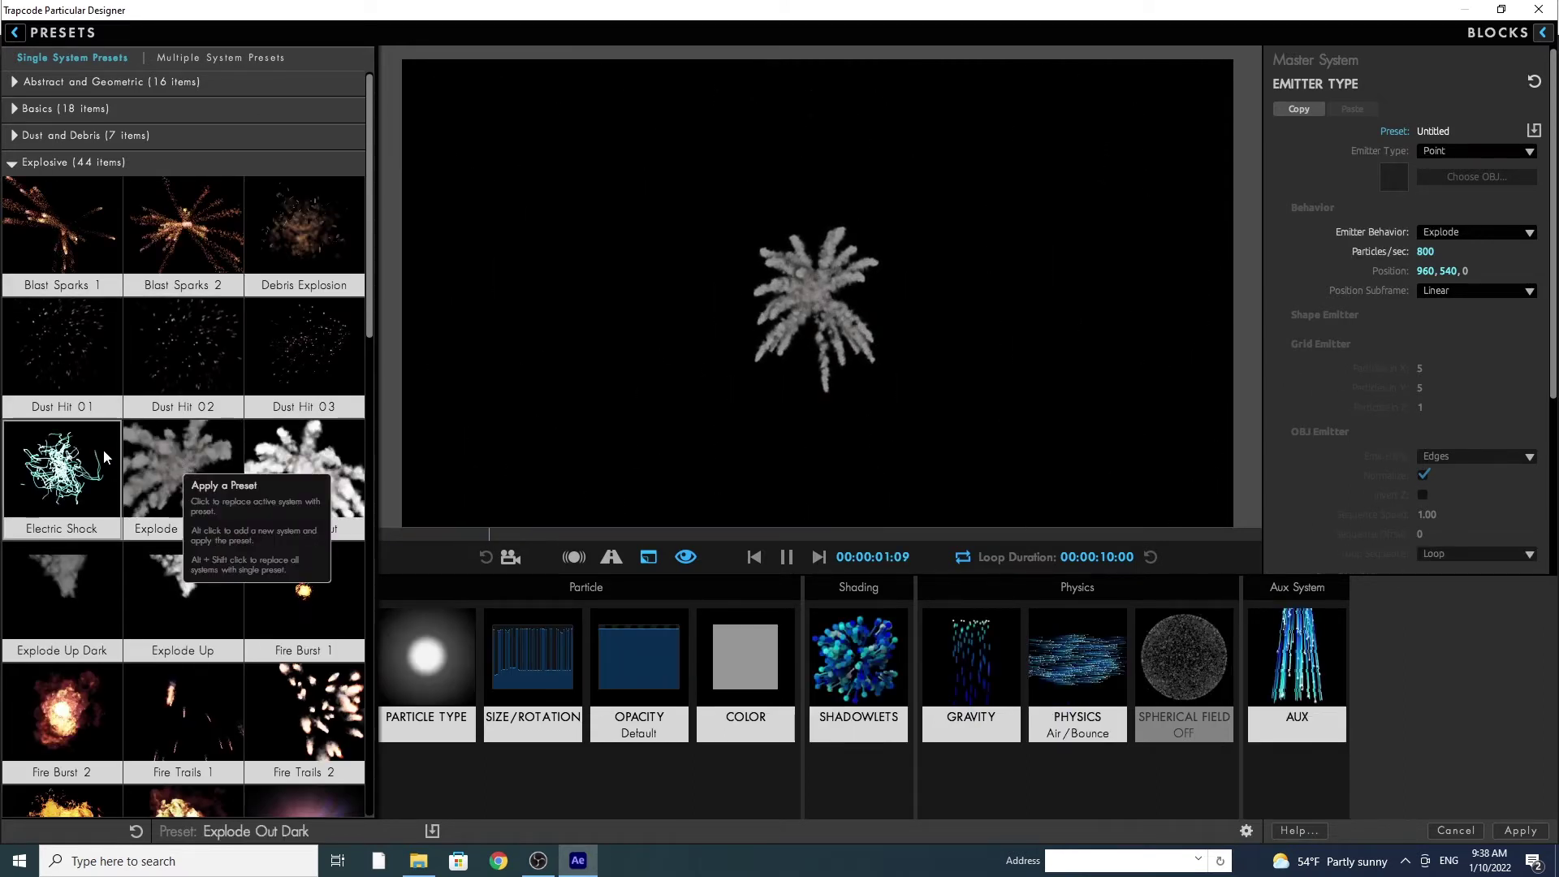
left_click(70, 248)
left_click_drag(372, 305, 370, 384)
left_click(80, 613)
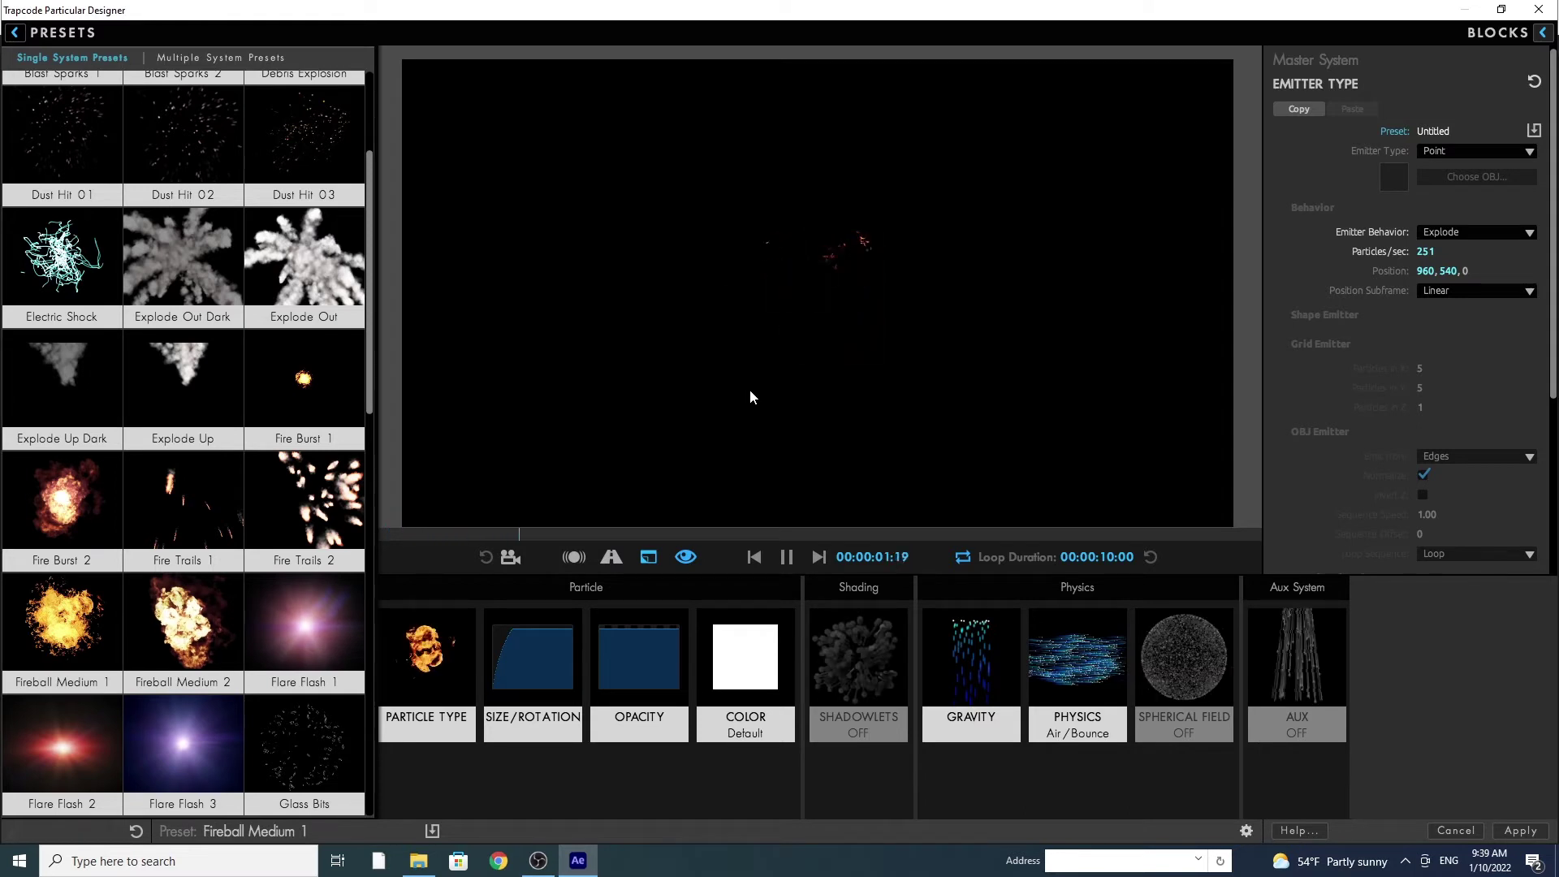
left_click(213, 733)
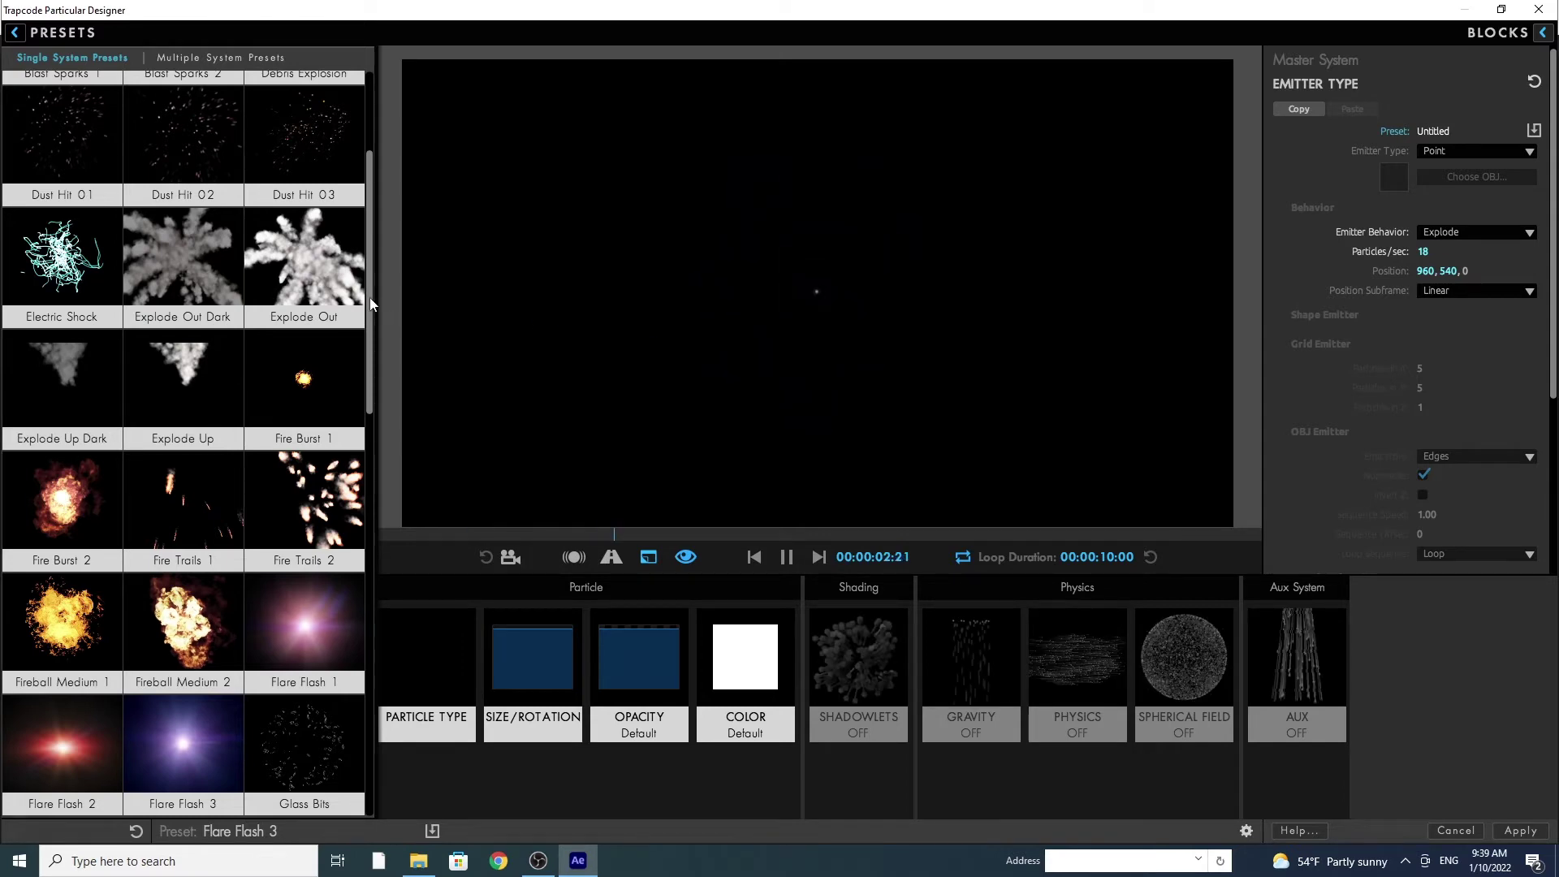
left_click_drag(372, 305, 358, 546)
left_click(307, 577)
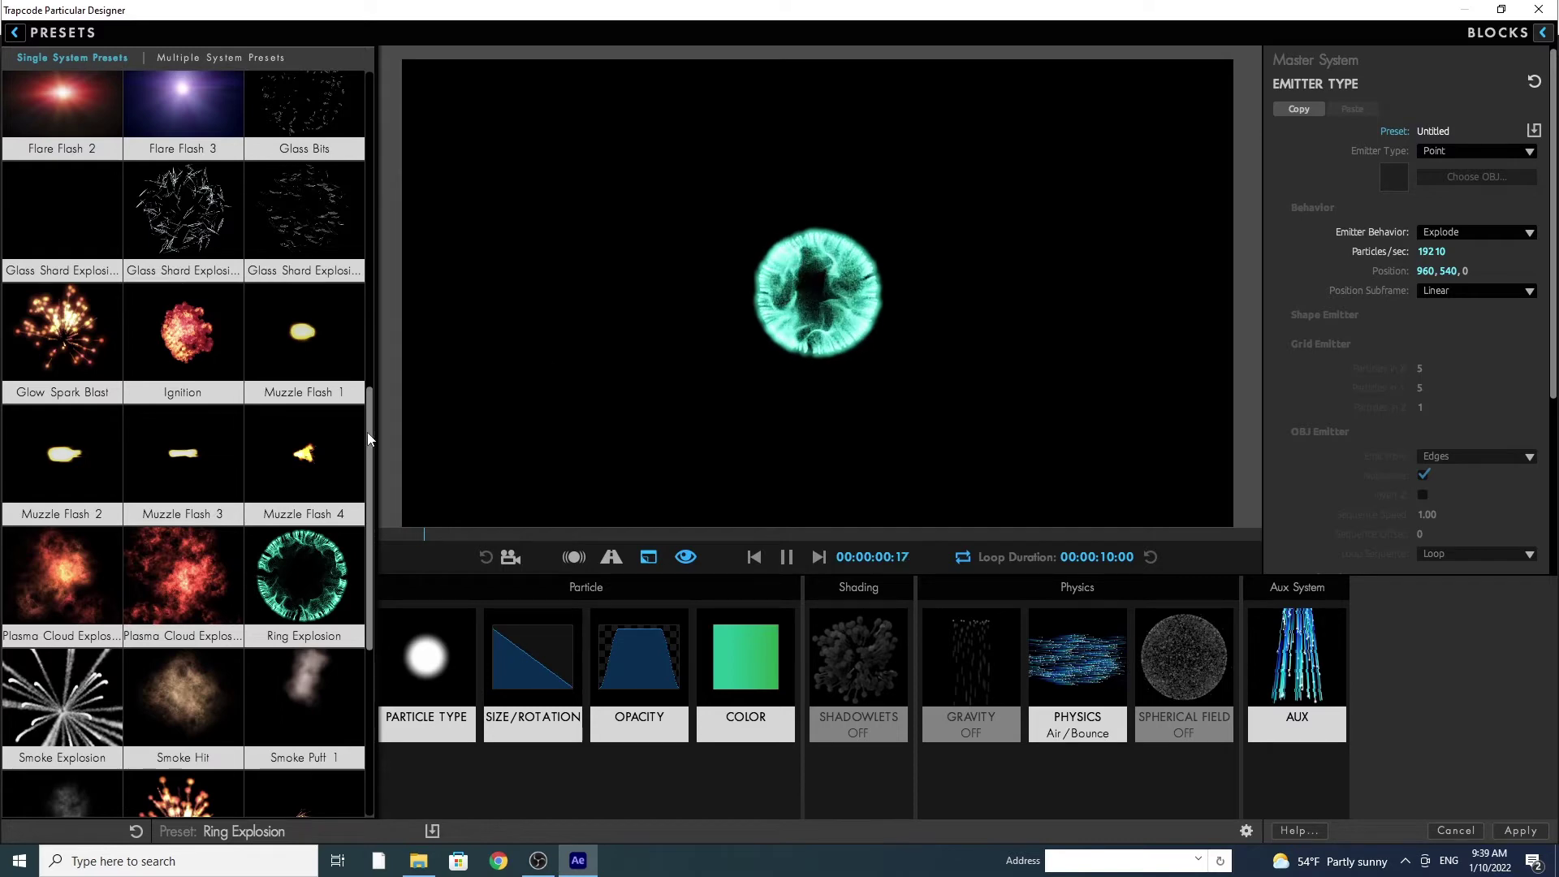
scroll(365, 617, "down", 3)
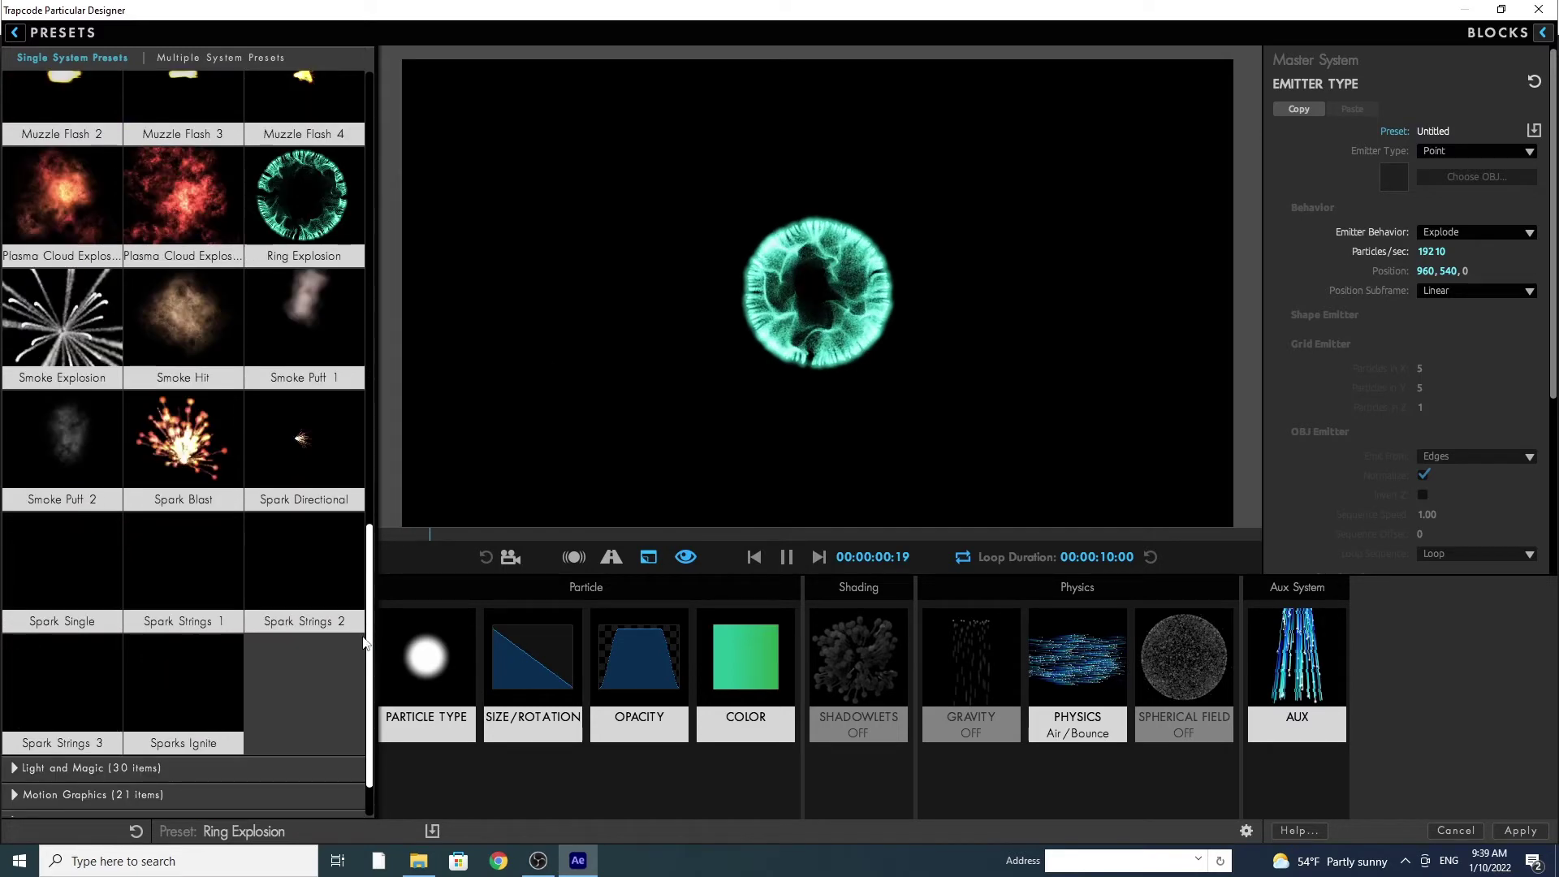
Preview the Blue Swarm with Trail, Falling Lights and Love Hearts presets from the Light and Magic category.
scroll(306, 622, "down", 1)
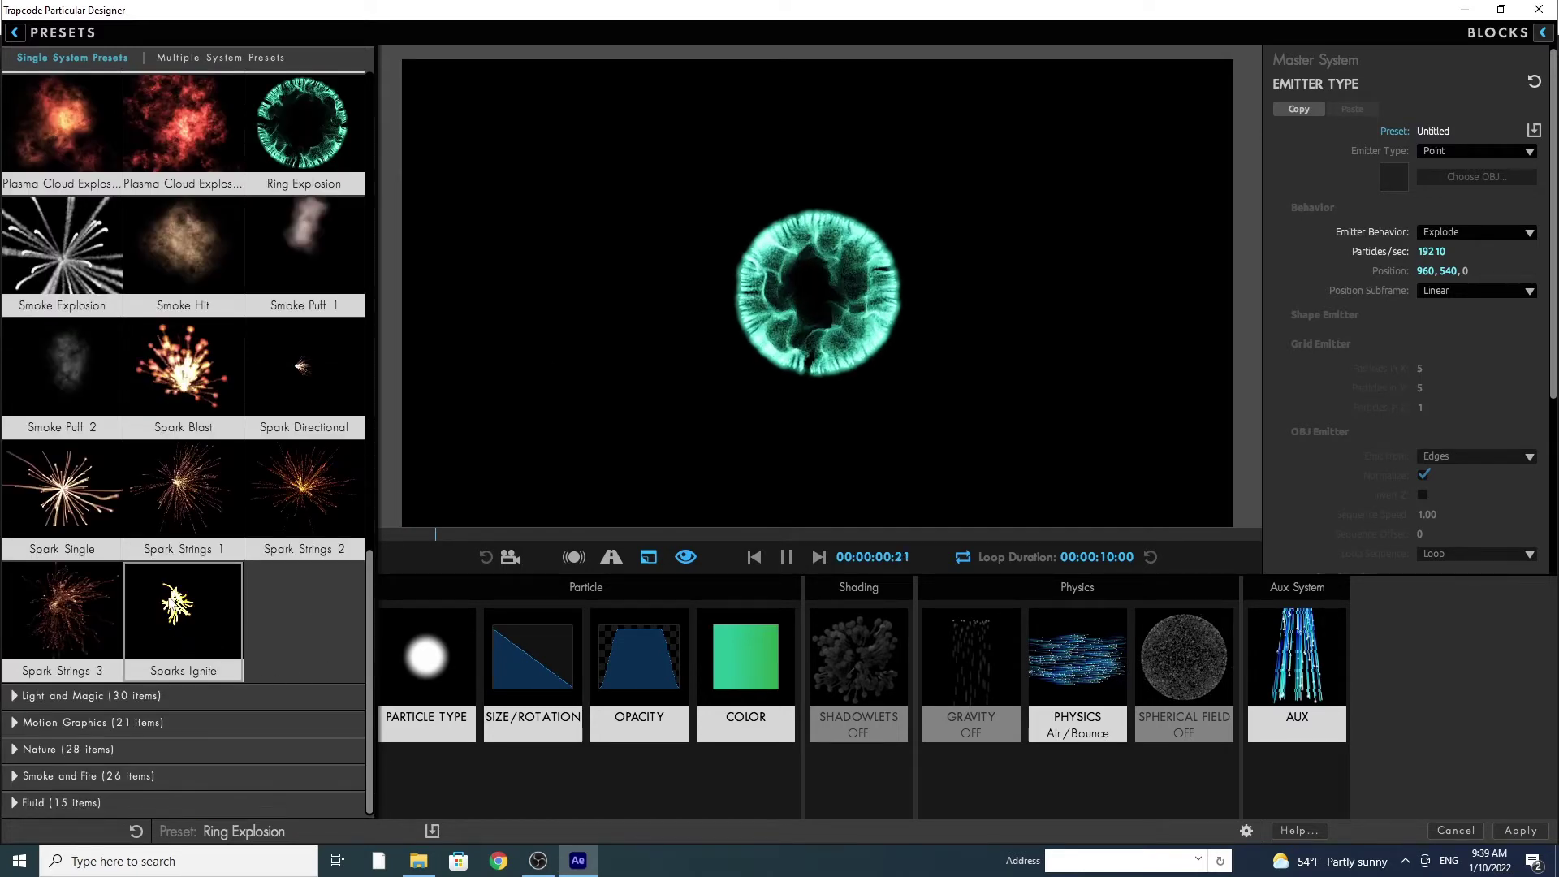
left_click(14, 696)
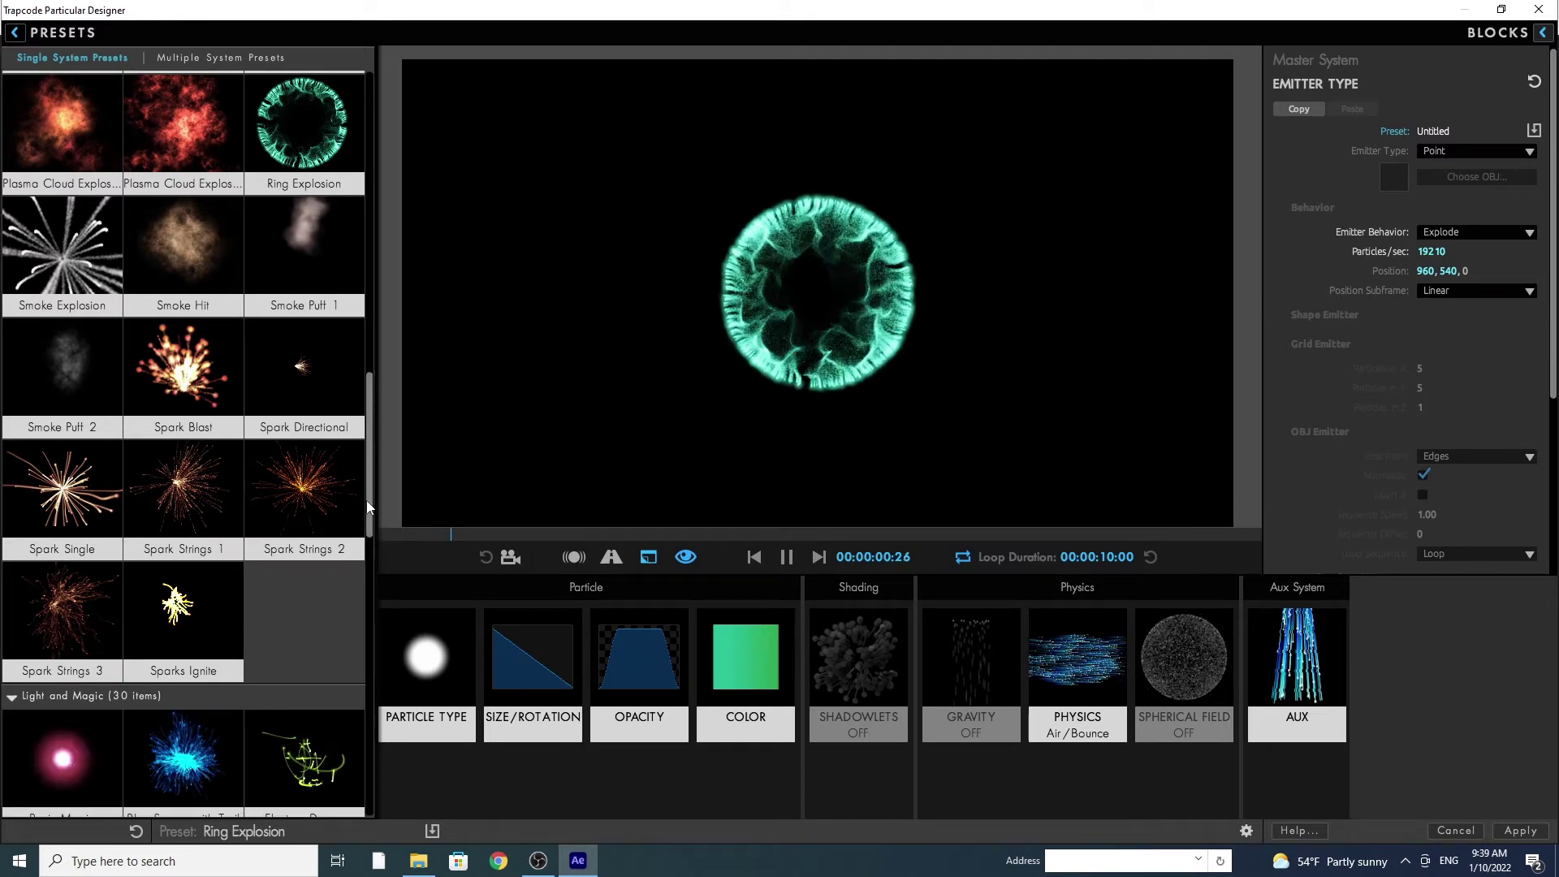
left_click_drag(369, 518, 370, 519)
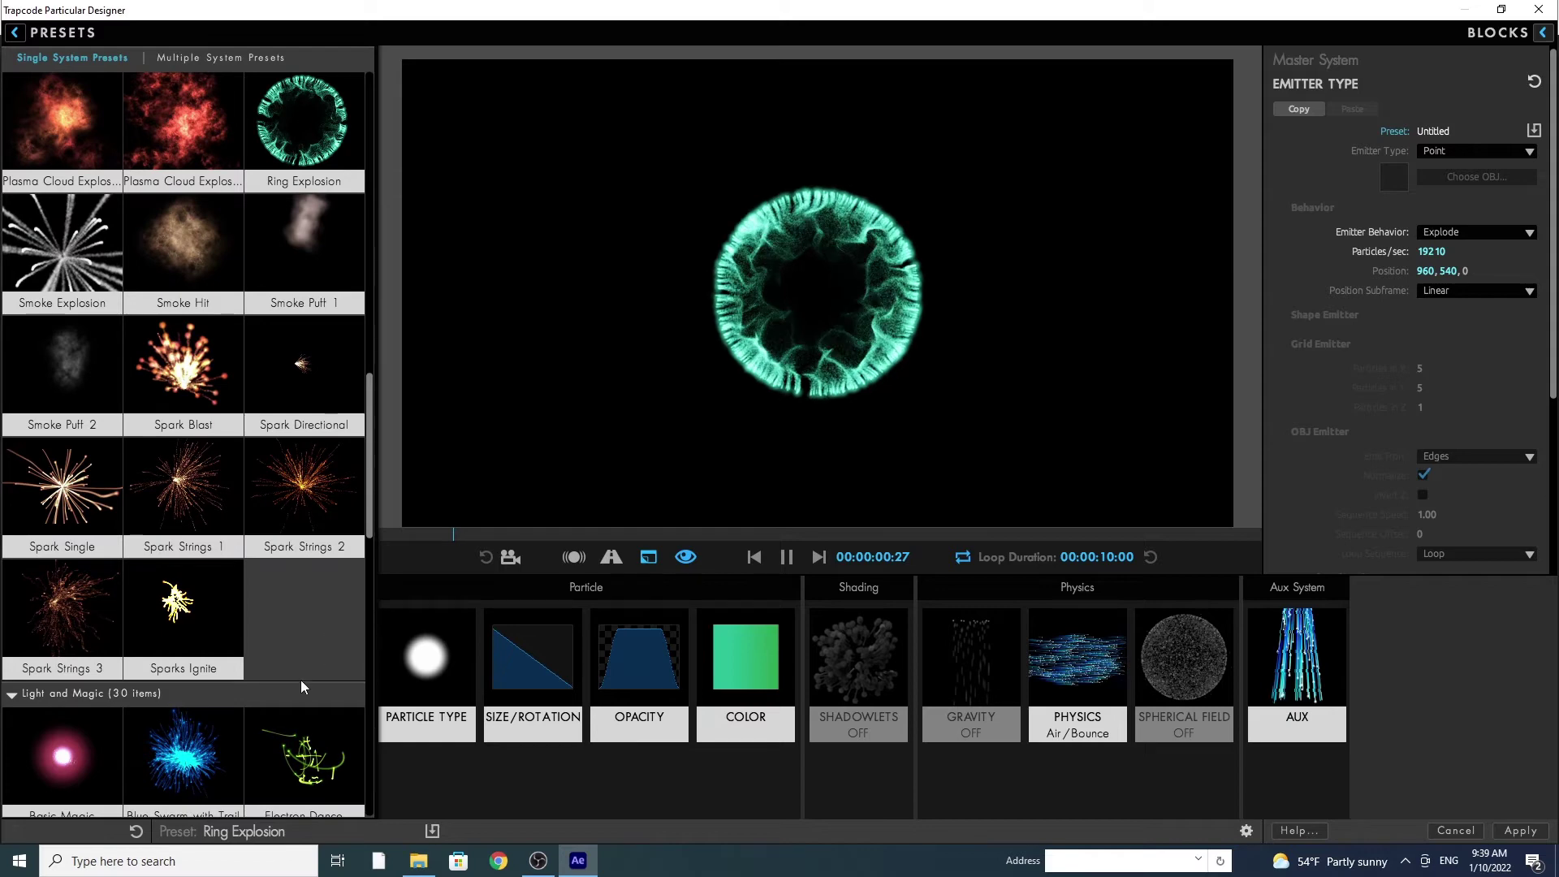
left_click(172, 761)
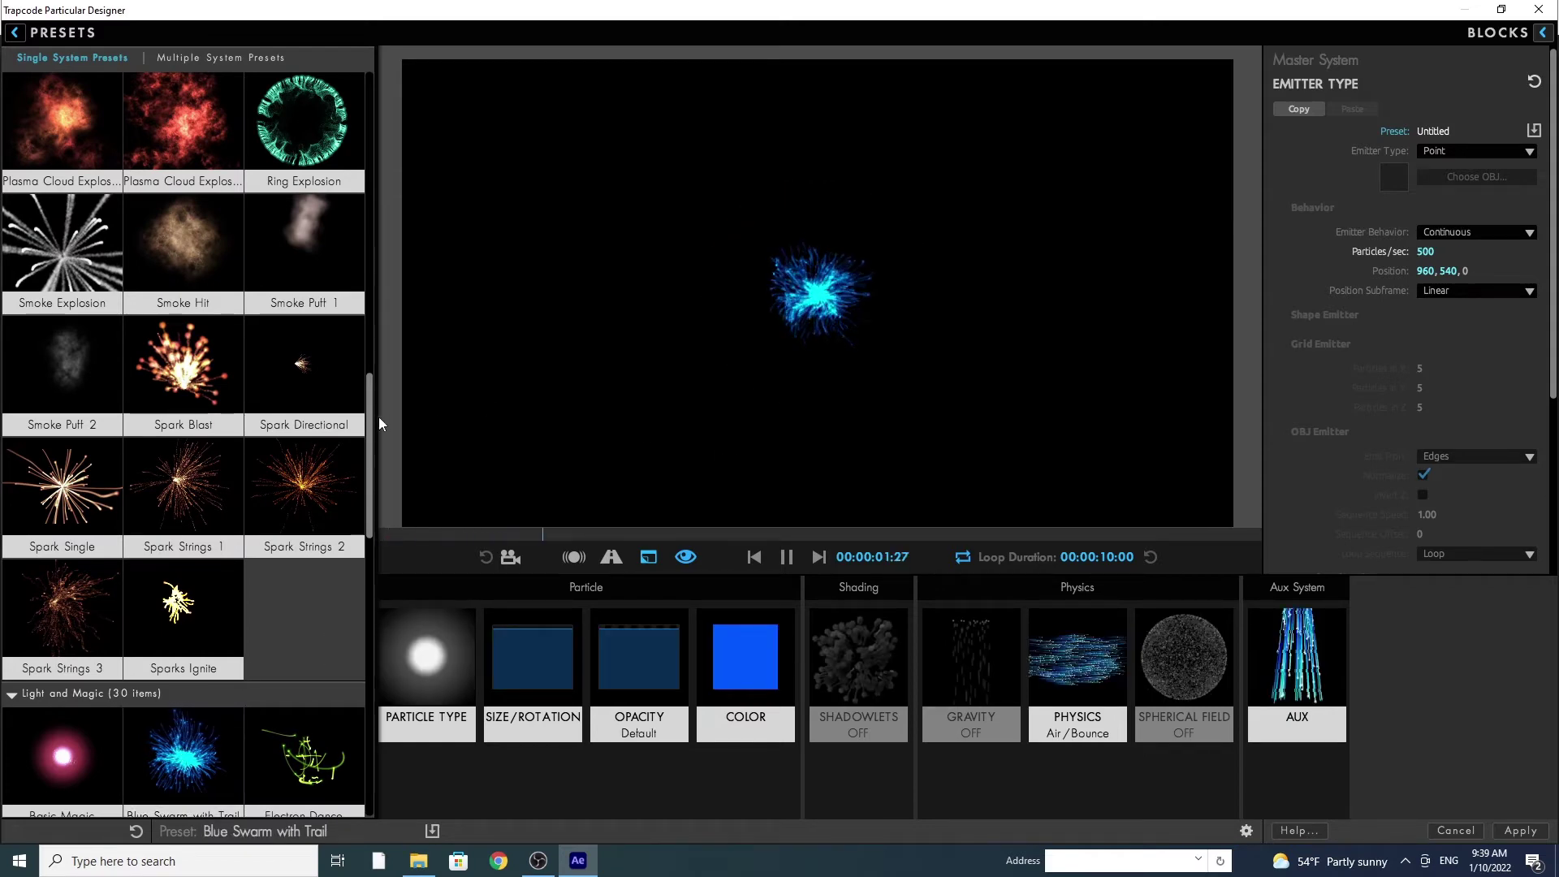
left_click_drag(371, 422, 377, 536)
left_click(301, 386)
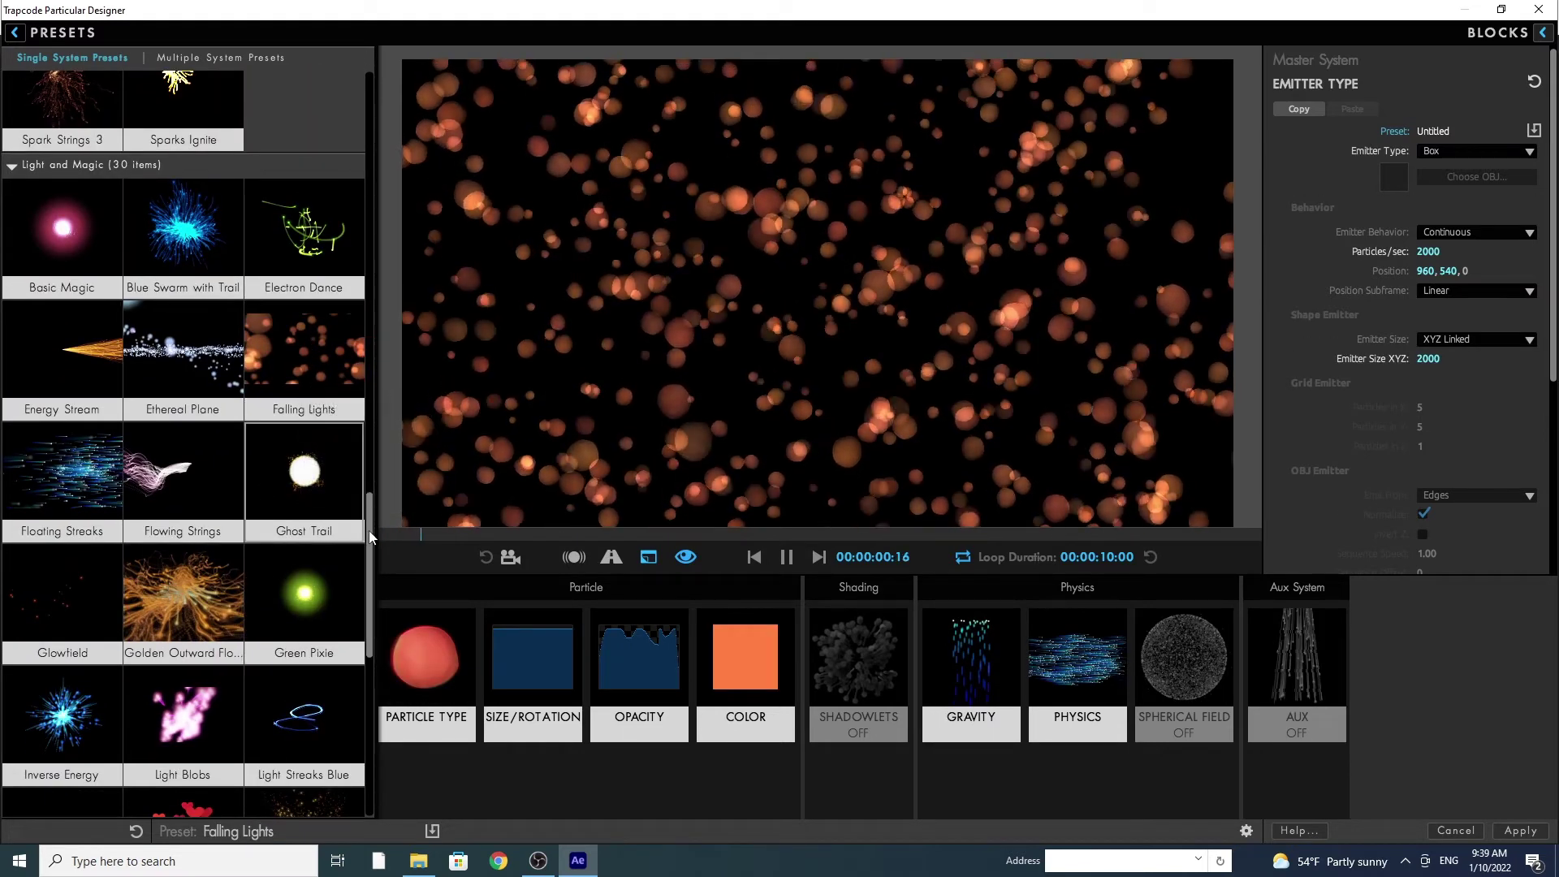
left_click_drag(372, 528, 367, 659)
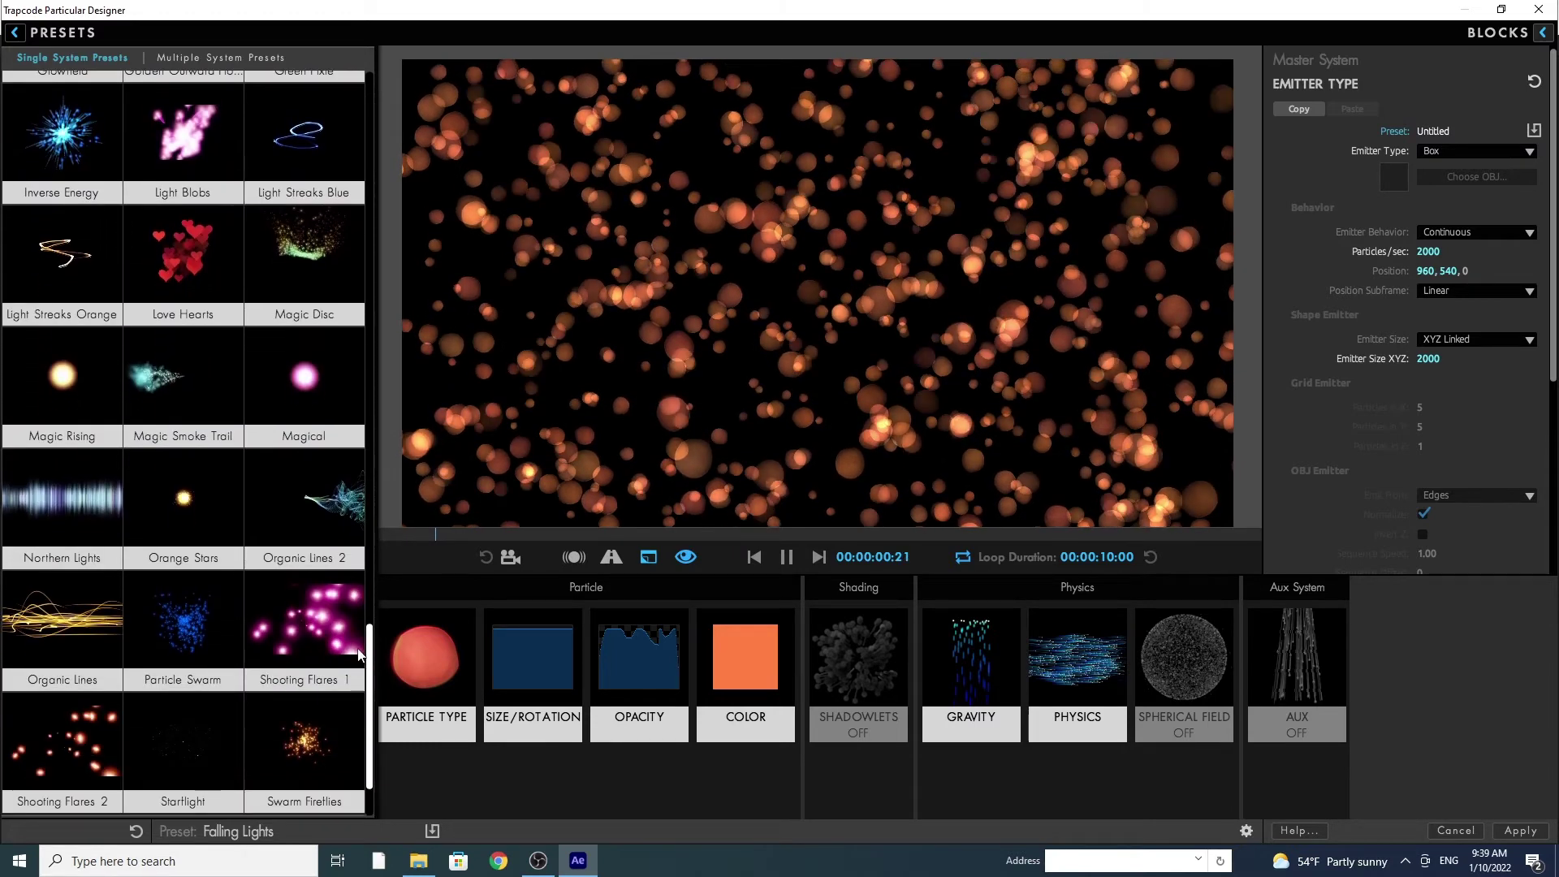
left_click(187, 298)
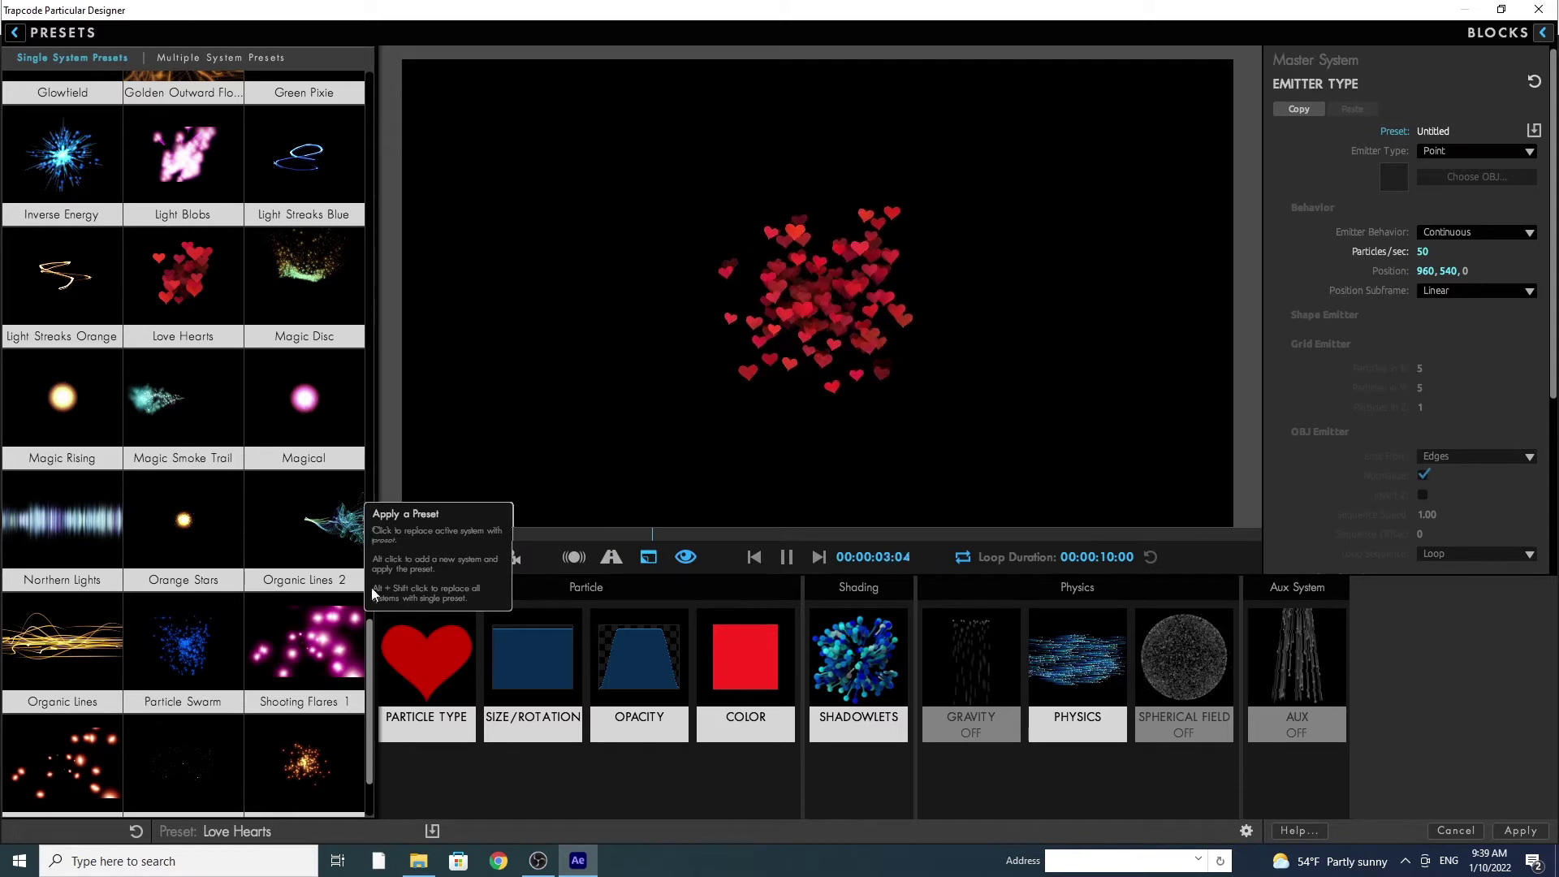
Preview the Nebula Strings preset from the Motion Graphics category.
left_click_drag(368, 633, 368, 664)
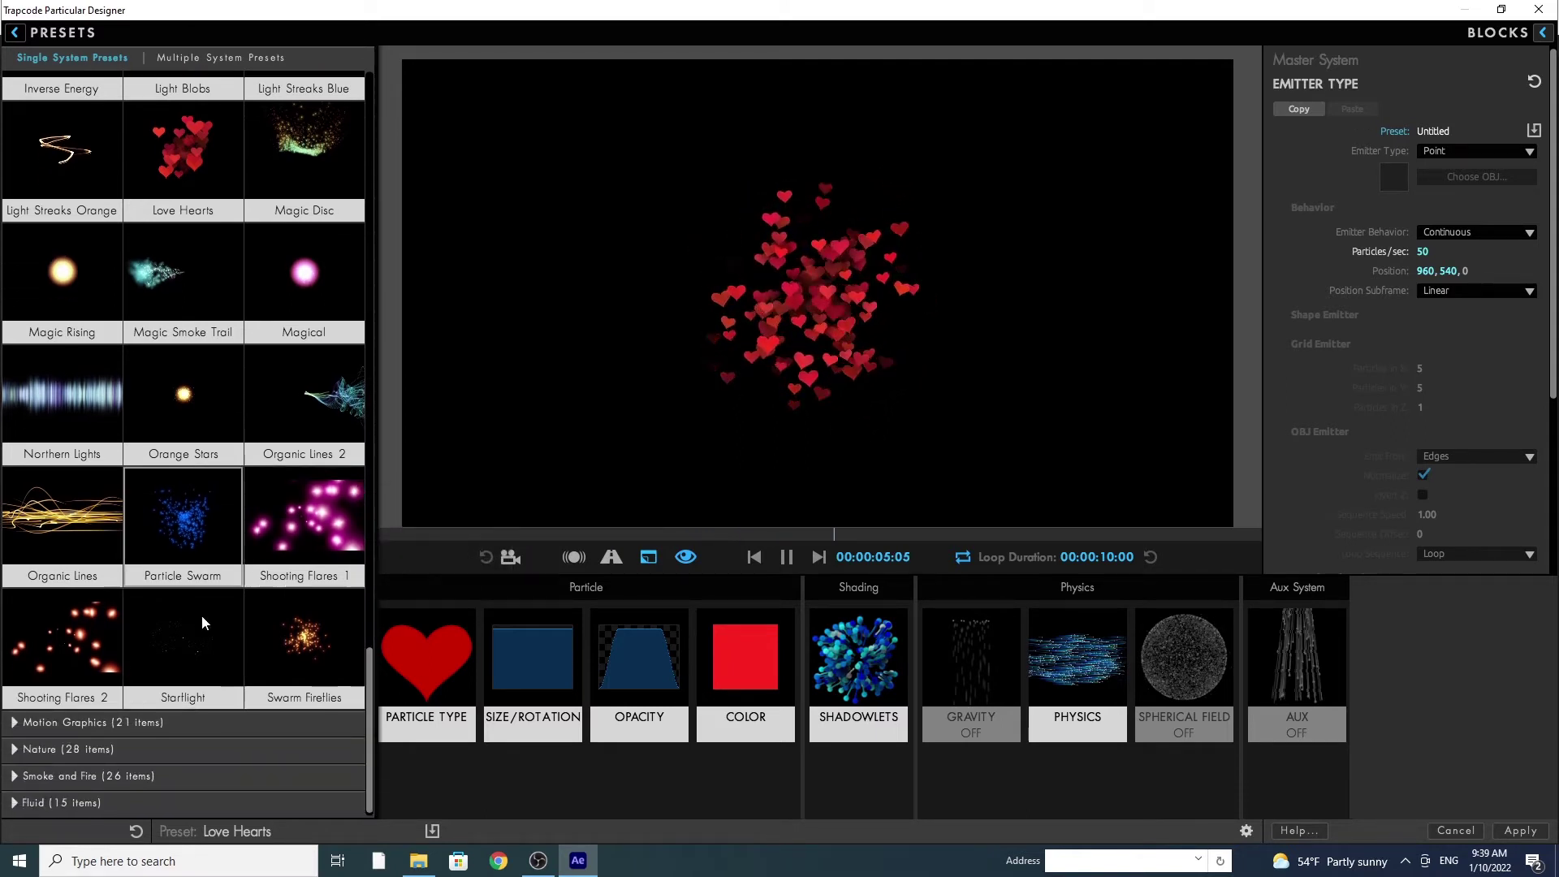
left_click(14, 724)
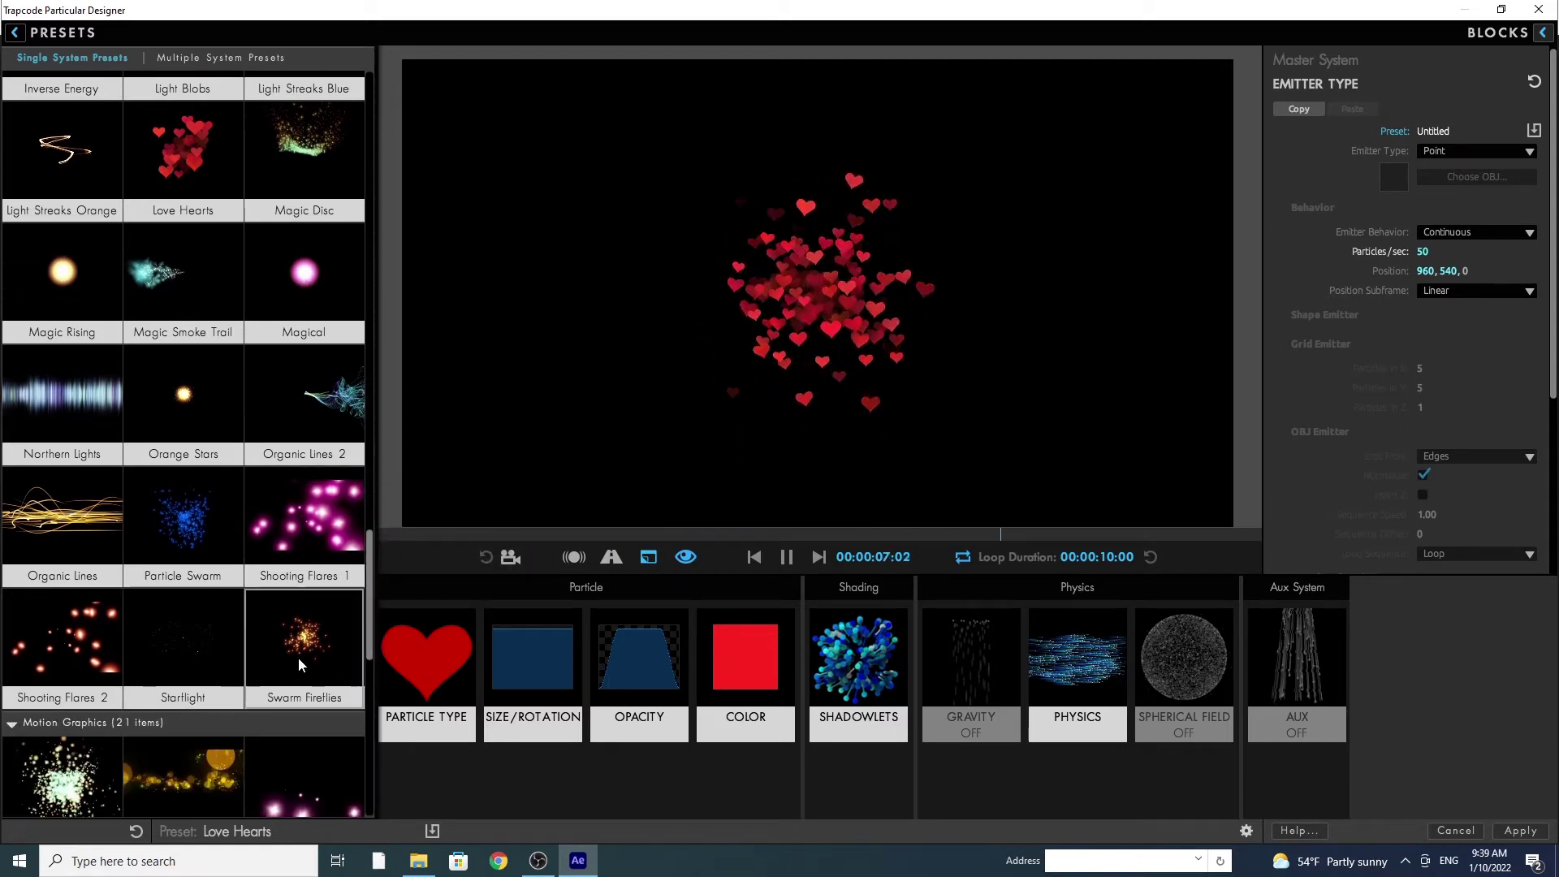
scroll(351, 650, "down", 5)
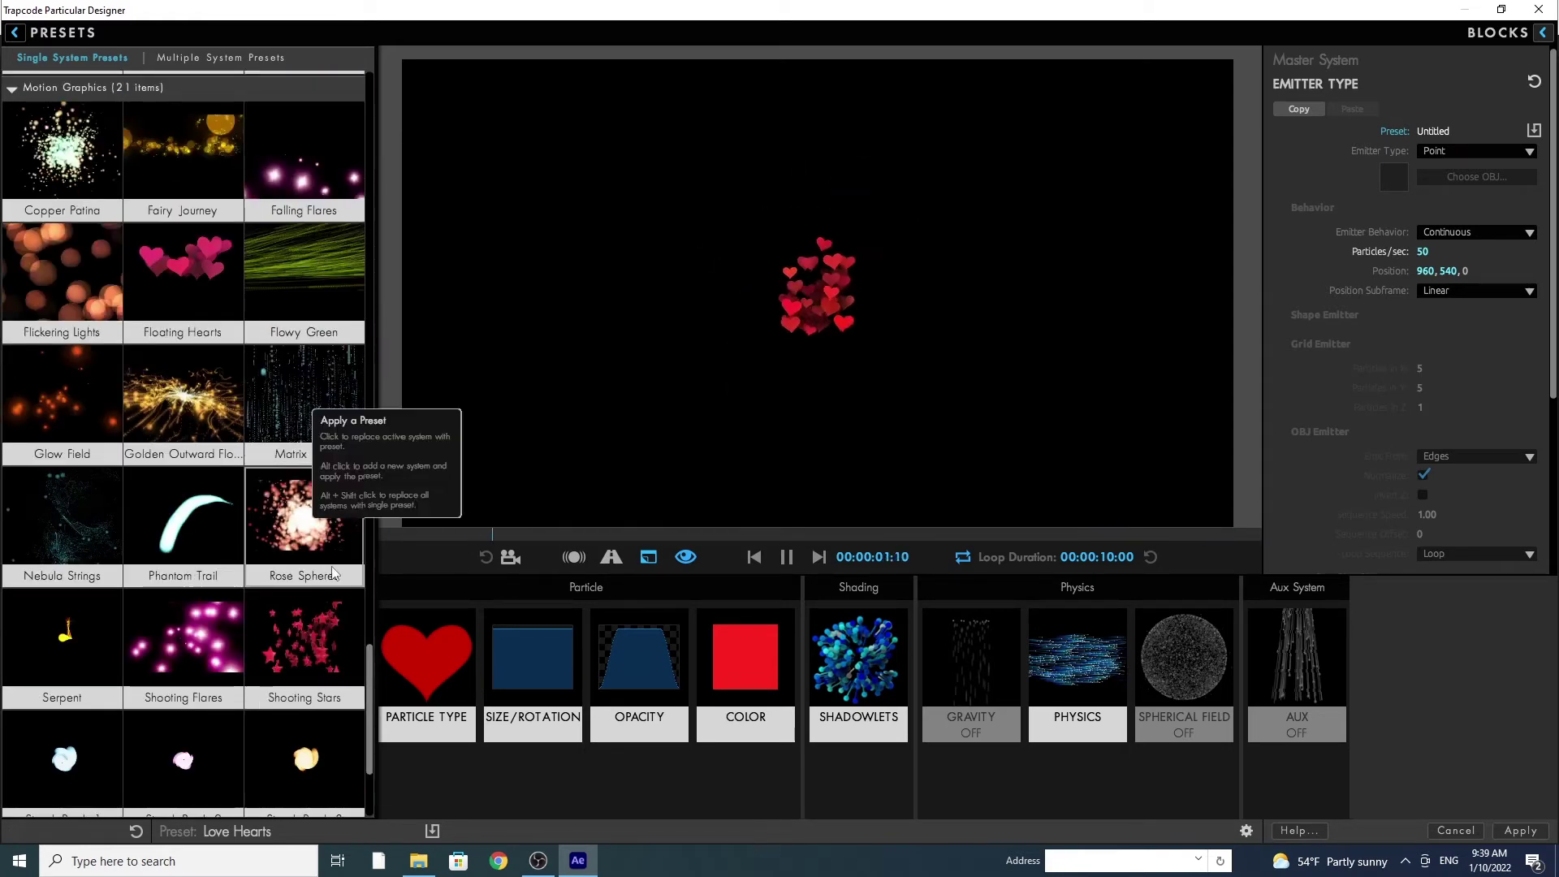
left_click(86, 537)
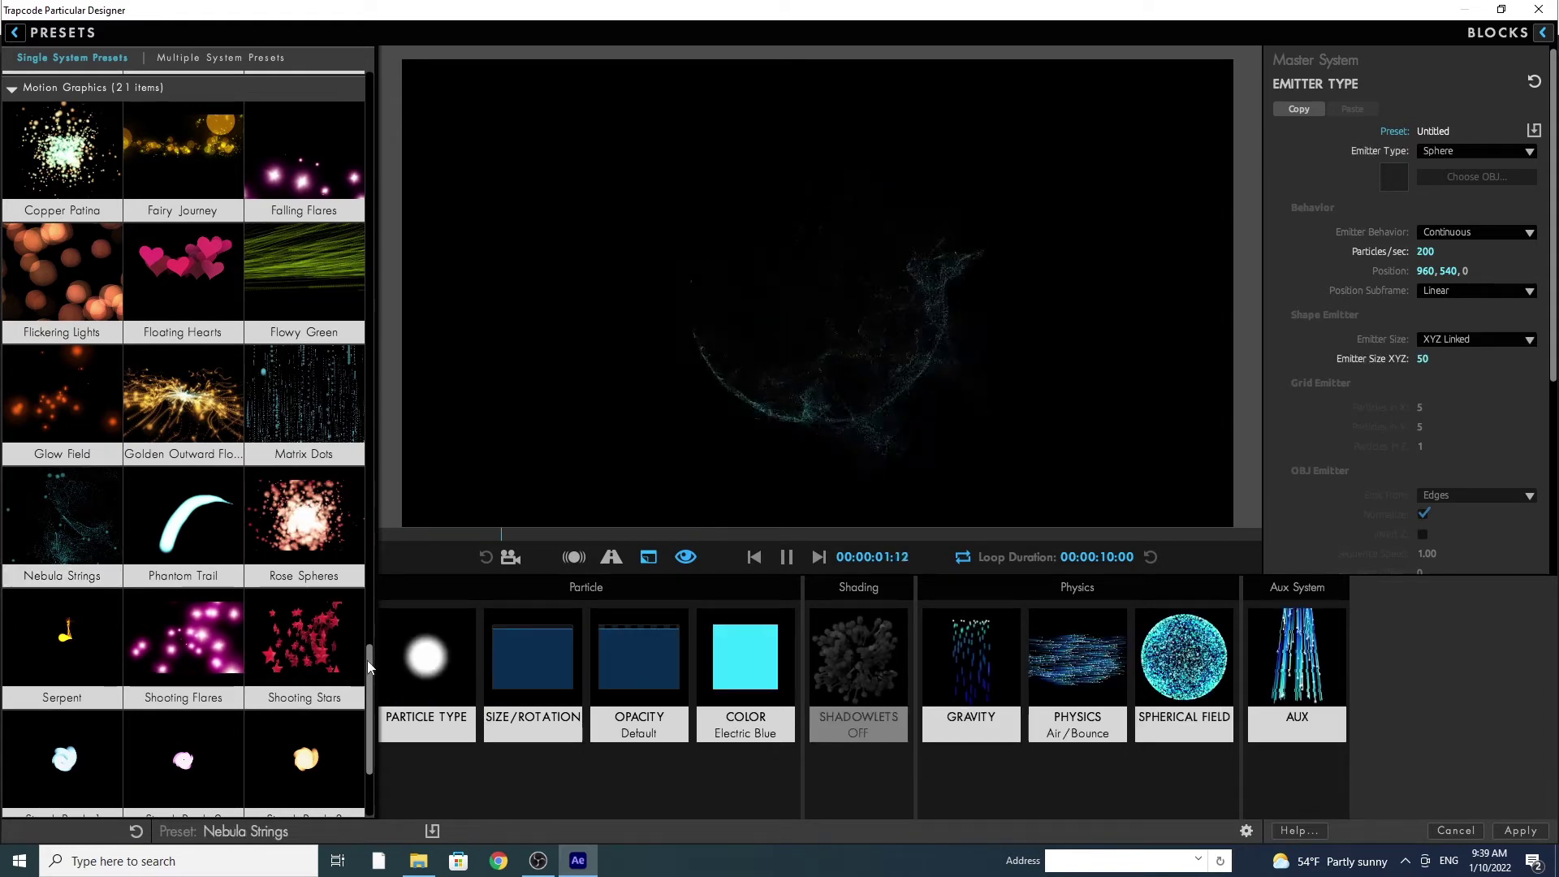
Preview the Nature presets Chemtrails, Cloud Cover, Snowy Night 1 and Seed Puff.
scroll(370, 680, "down", 1)
left_click_drag(370, 680, 370, 714)
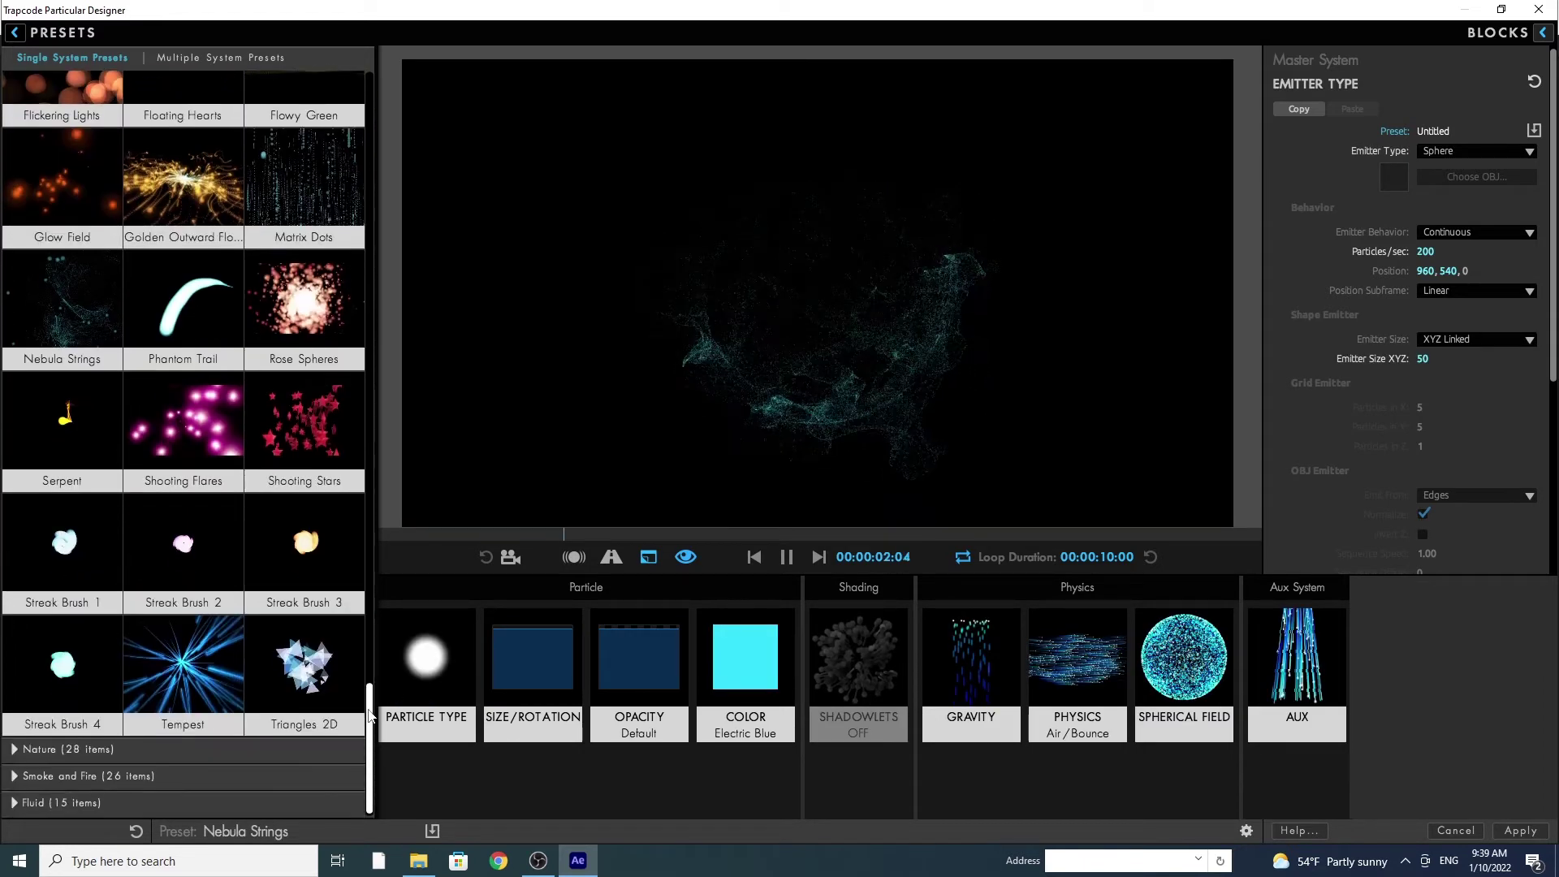
left_click(15, 750)
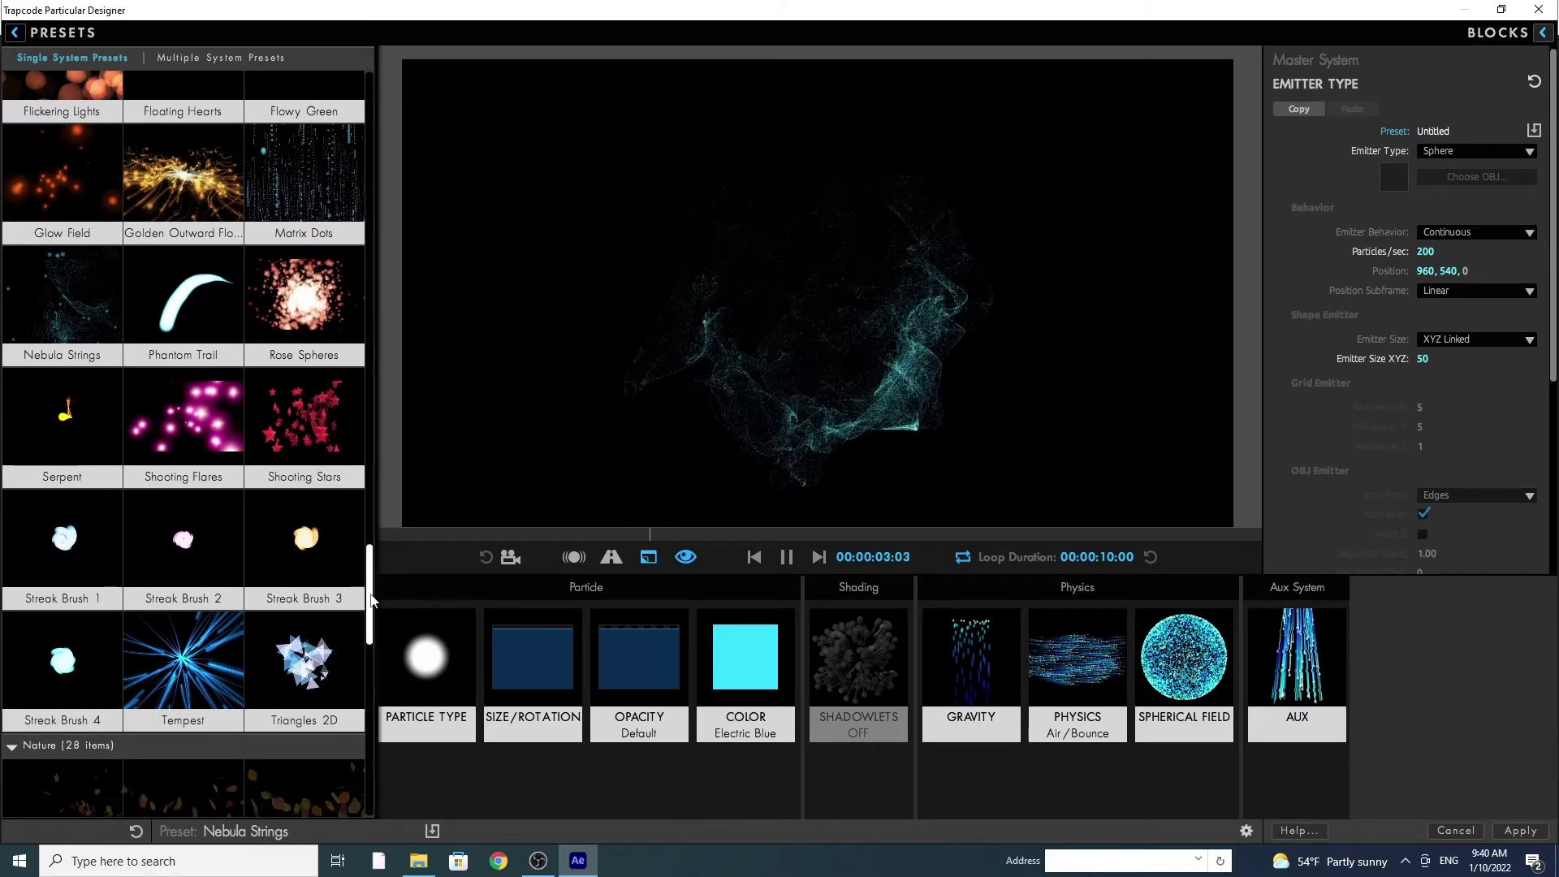
left_click_drag(371, 573, 369, 679)
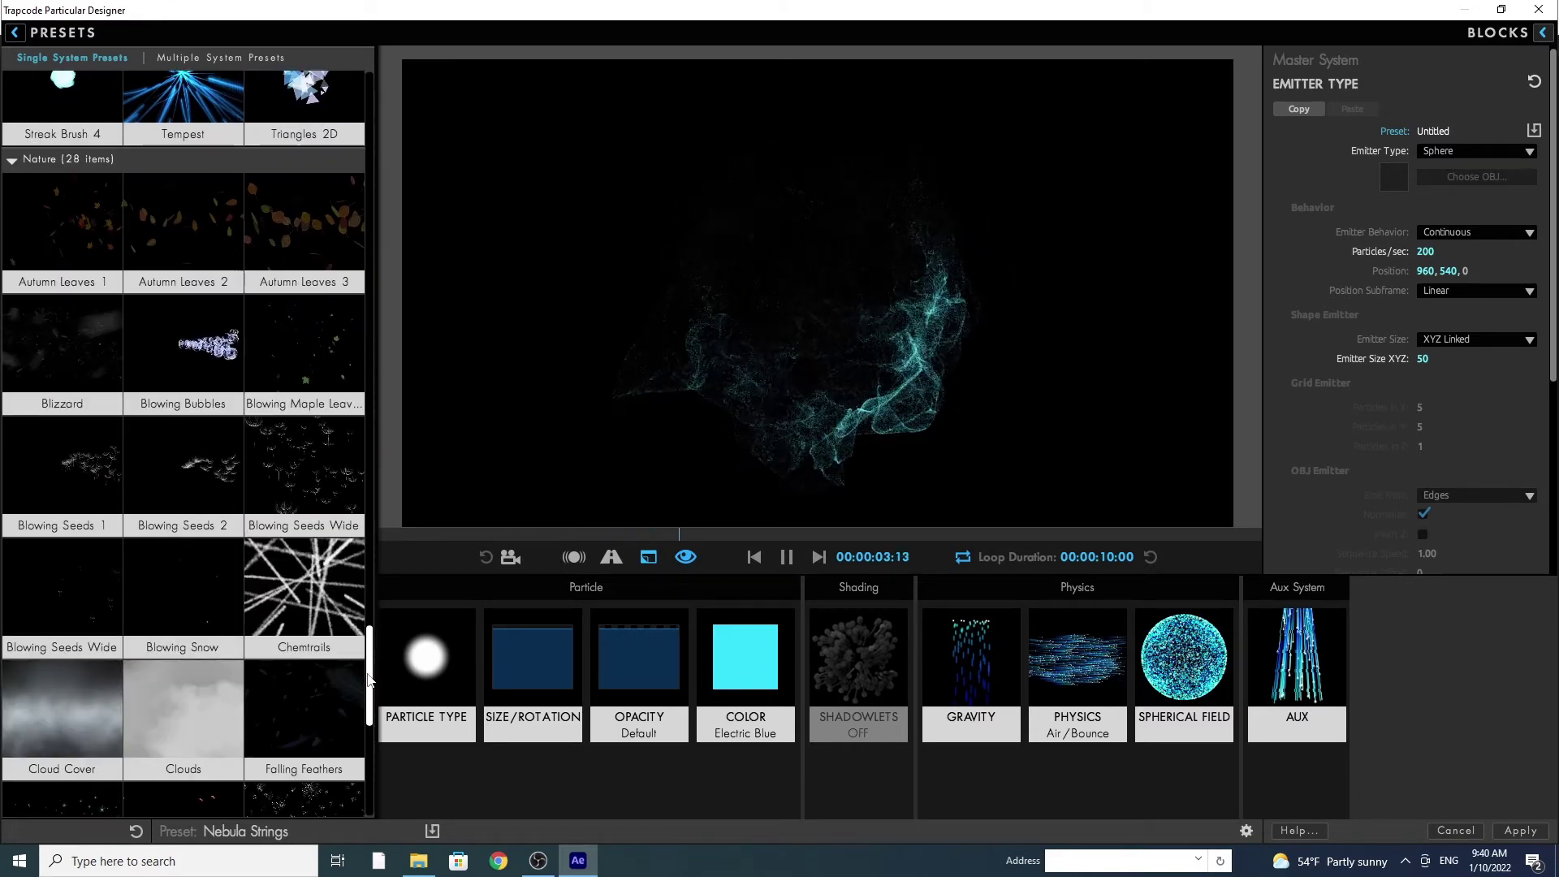
left_click(319, 557)
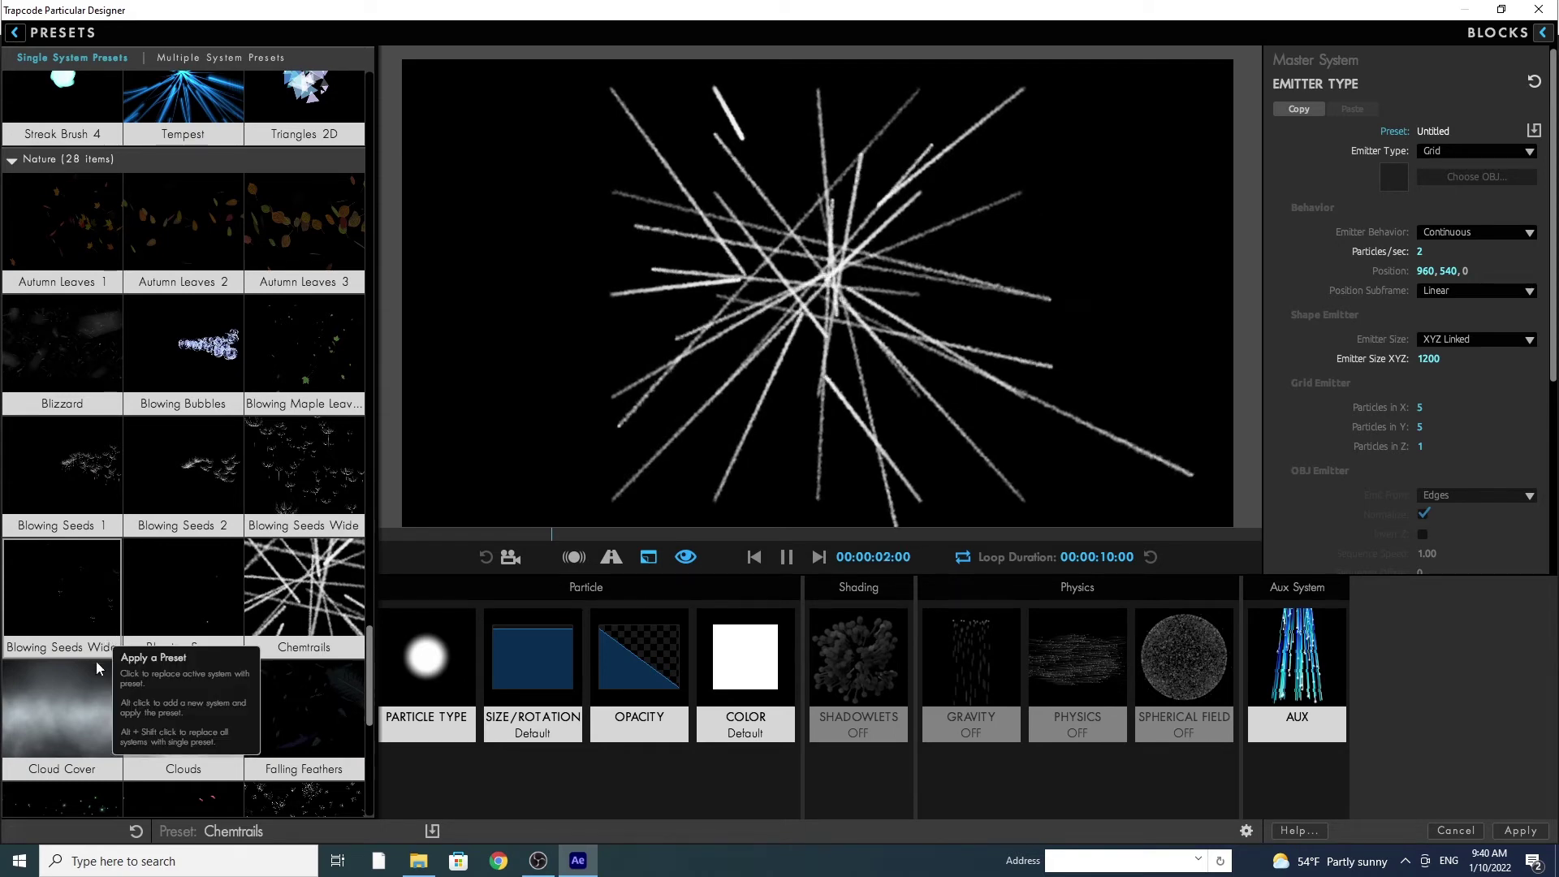
left_click(61, 699)
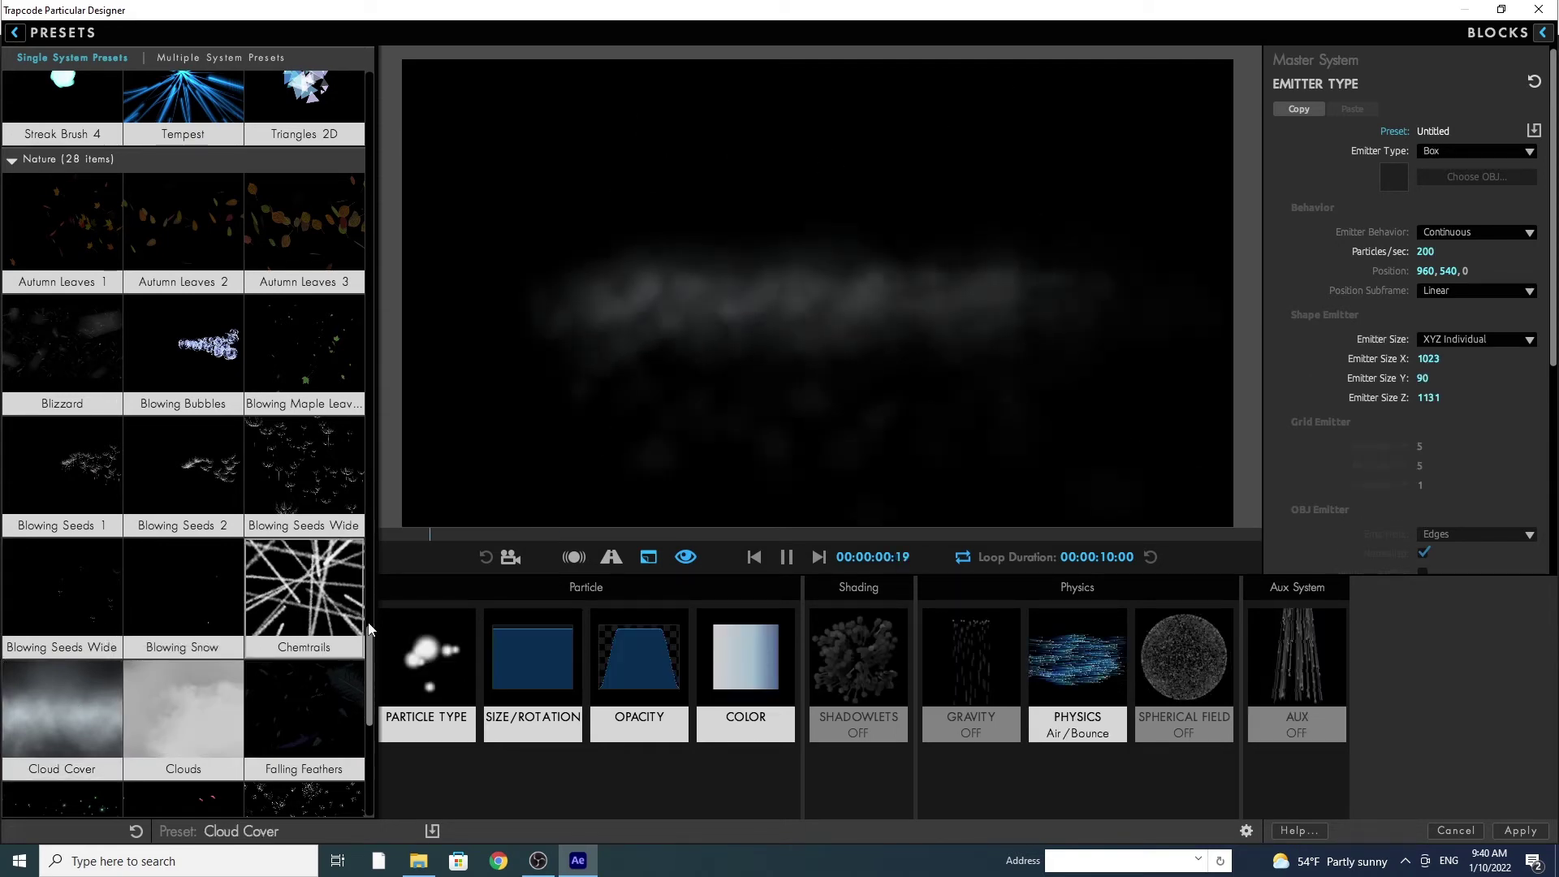
scroll(371, 662, "down", 1)
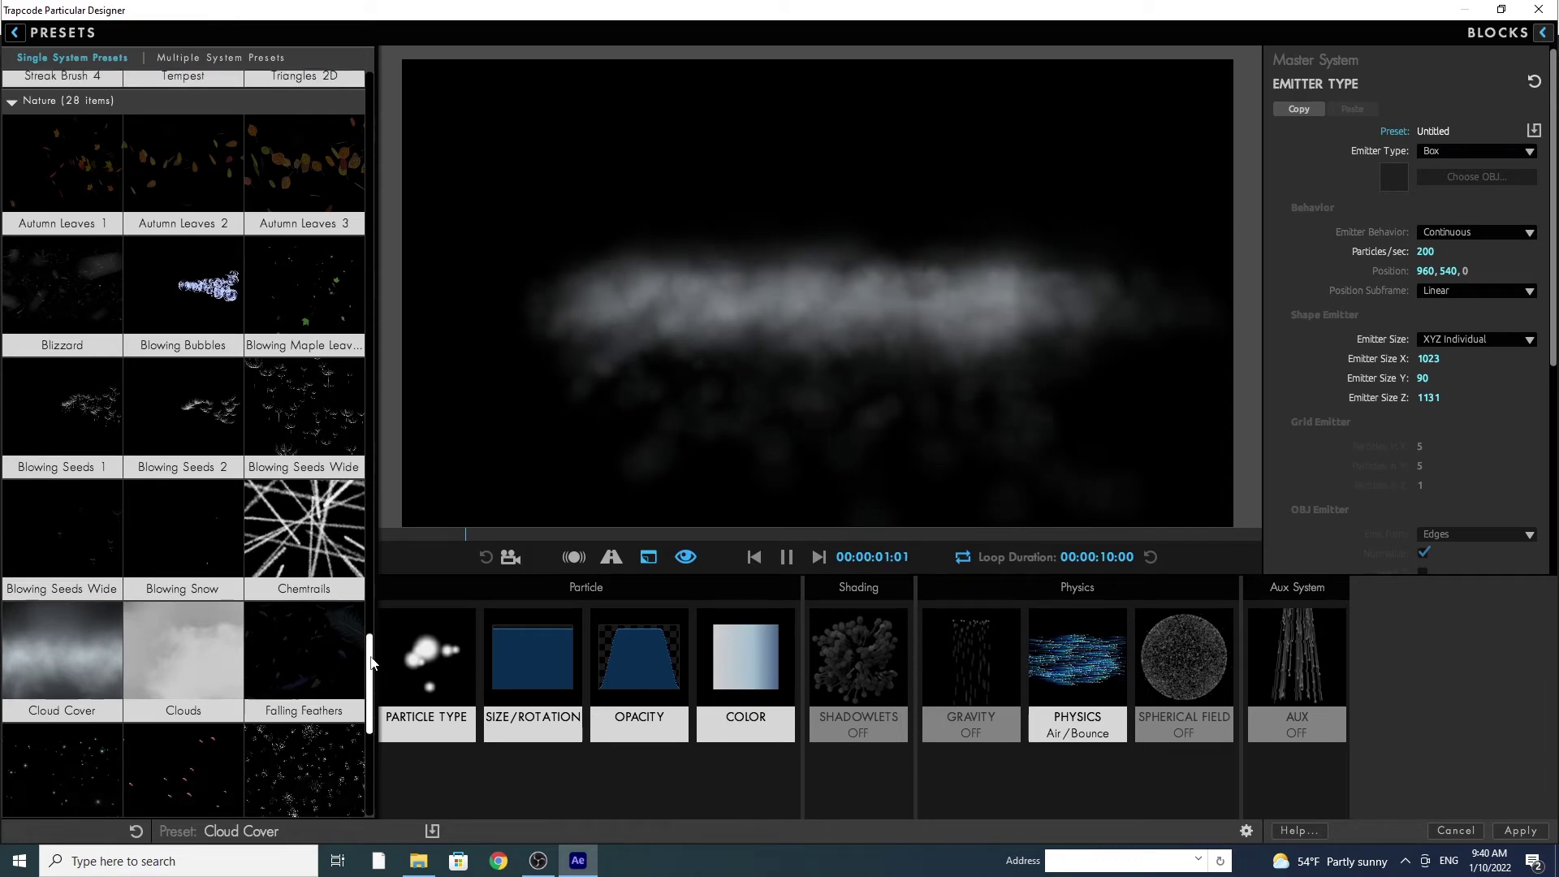
left_click_drag(371, 662, 363, 743)
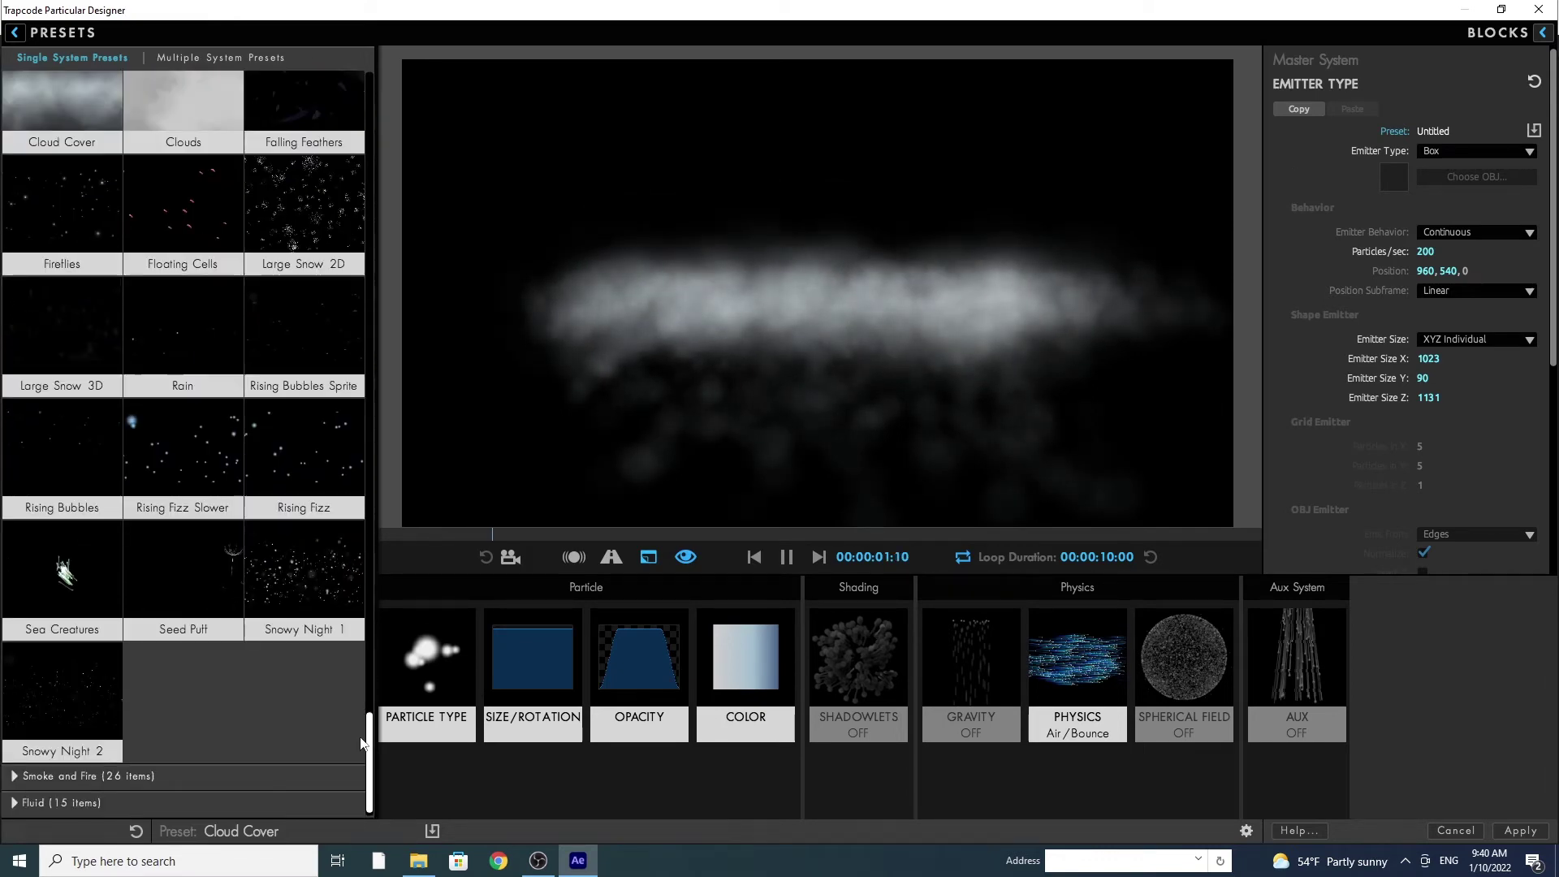
left_click(304, 568)
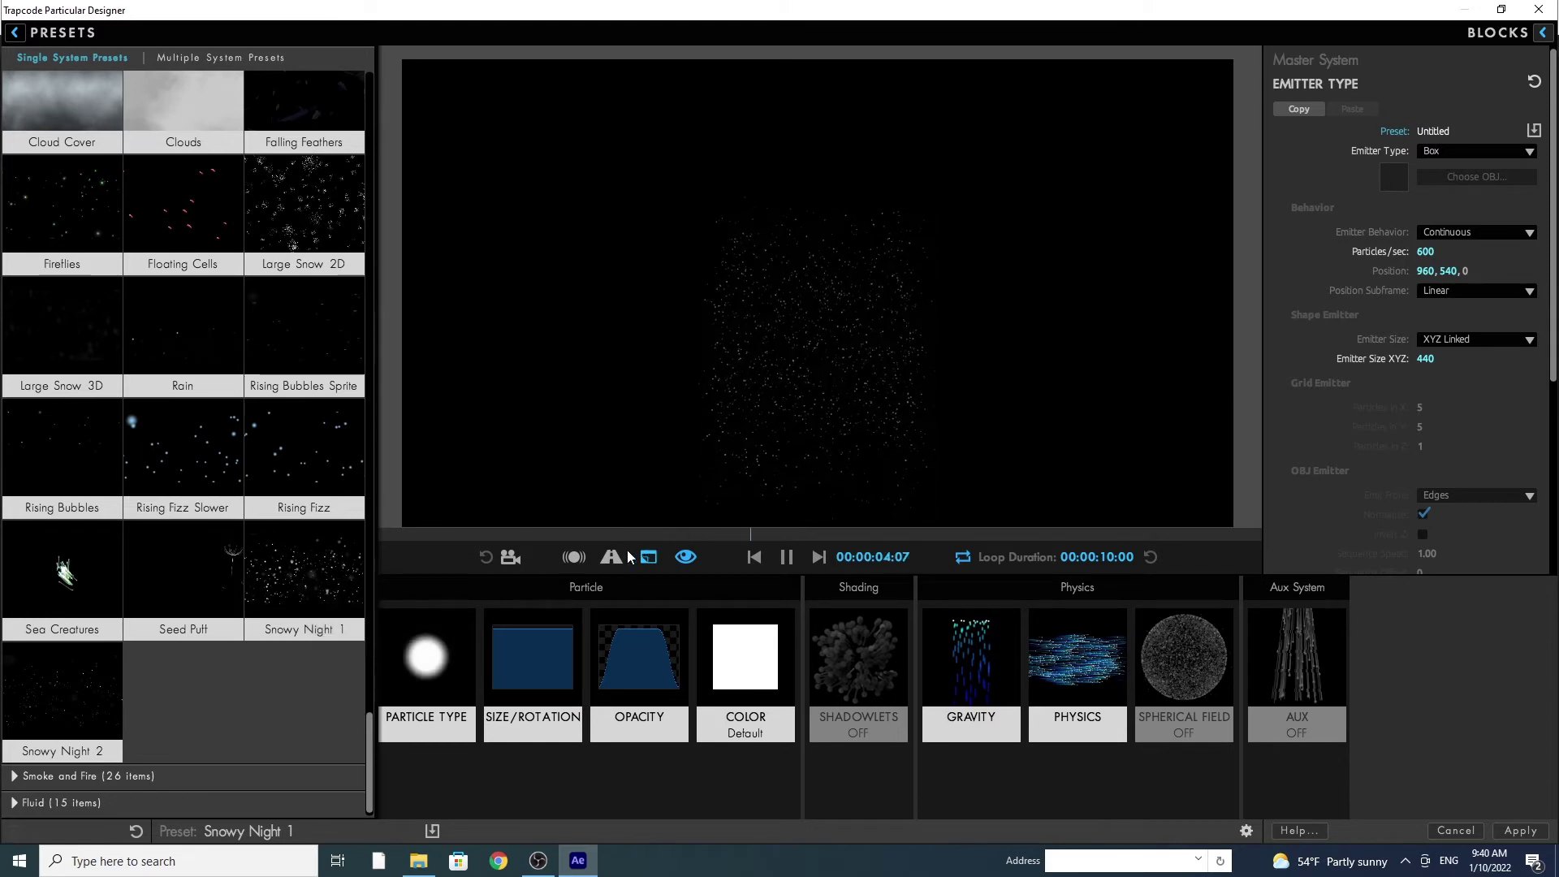
left_click(201, 567)
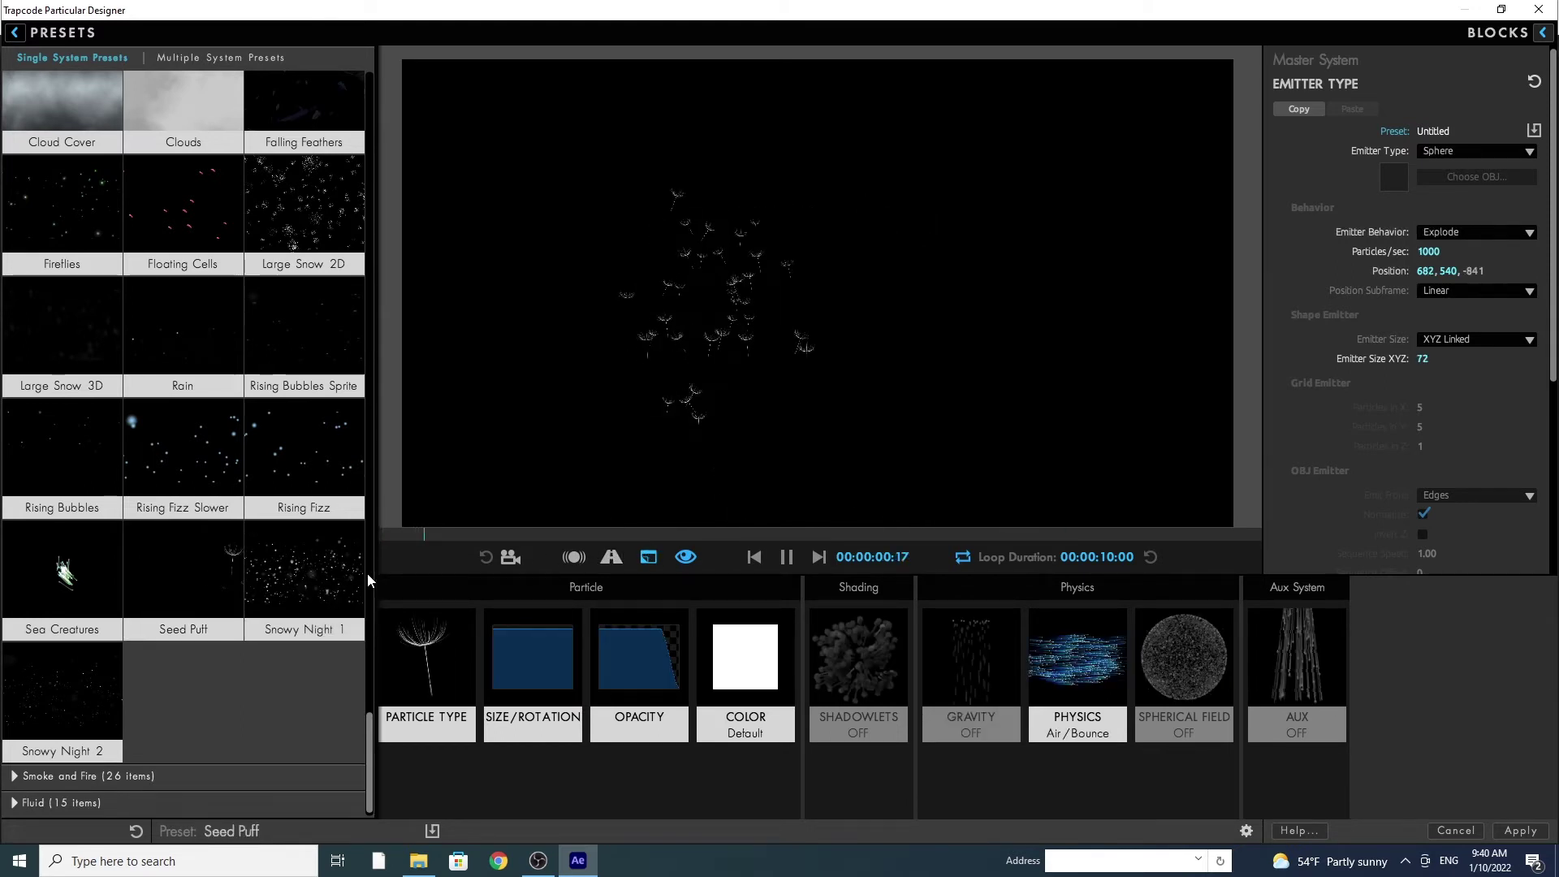
Preview the Horizontal Fire, Directional Fire 2 and Horizontal Smoke 1 presets from the Smoke and Fire category.
left_click(38, 782)
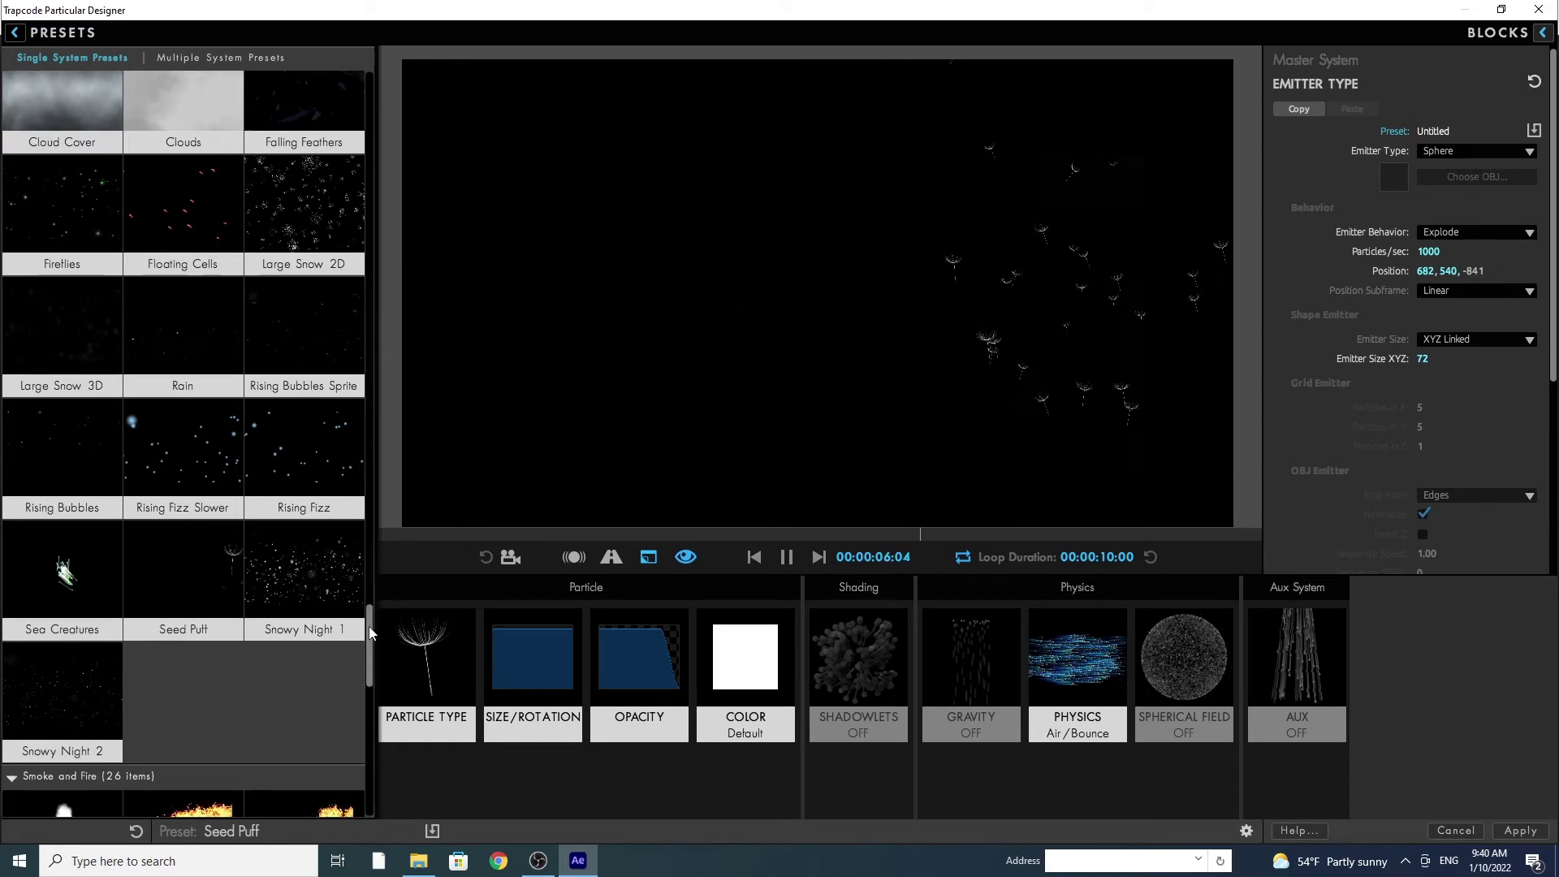
left_click_drag(368, 633, 370, 692)
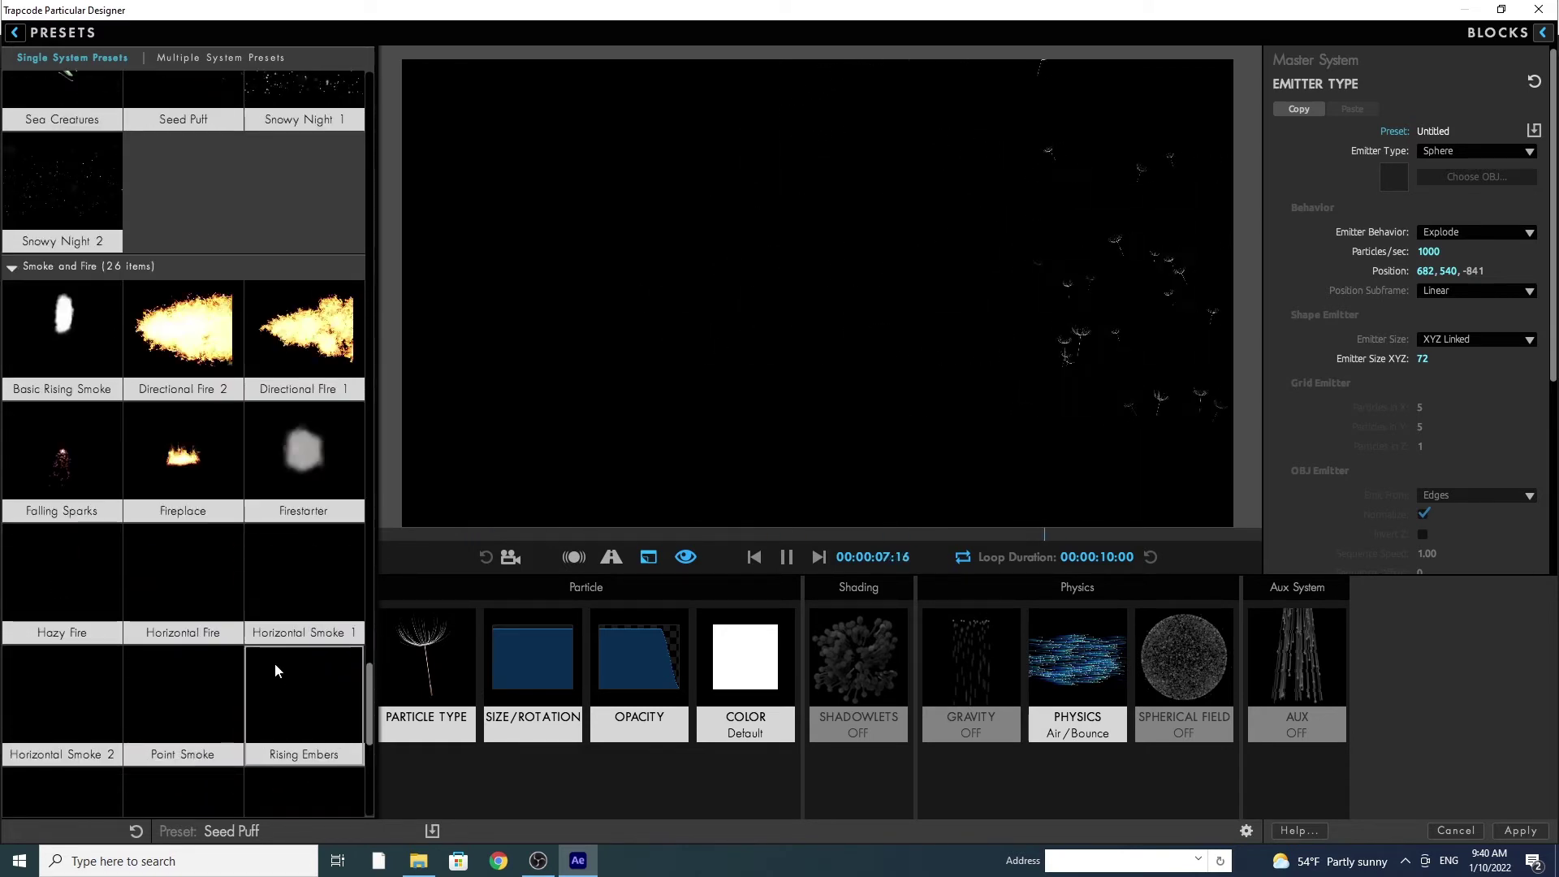
left_click(221, 557)
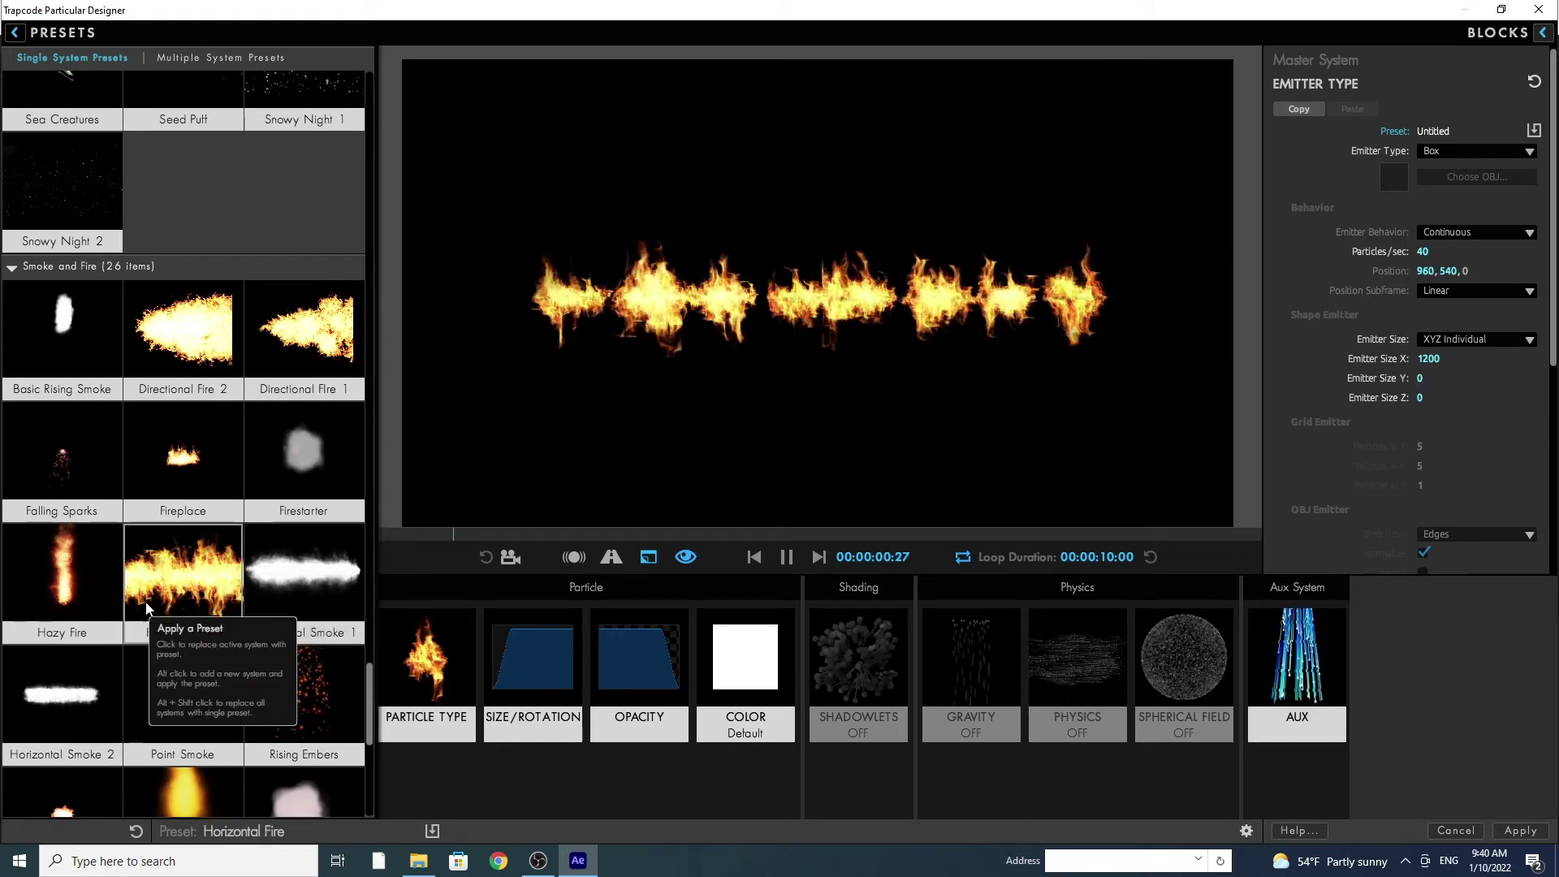
left_click(188, 335)
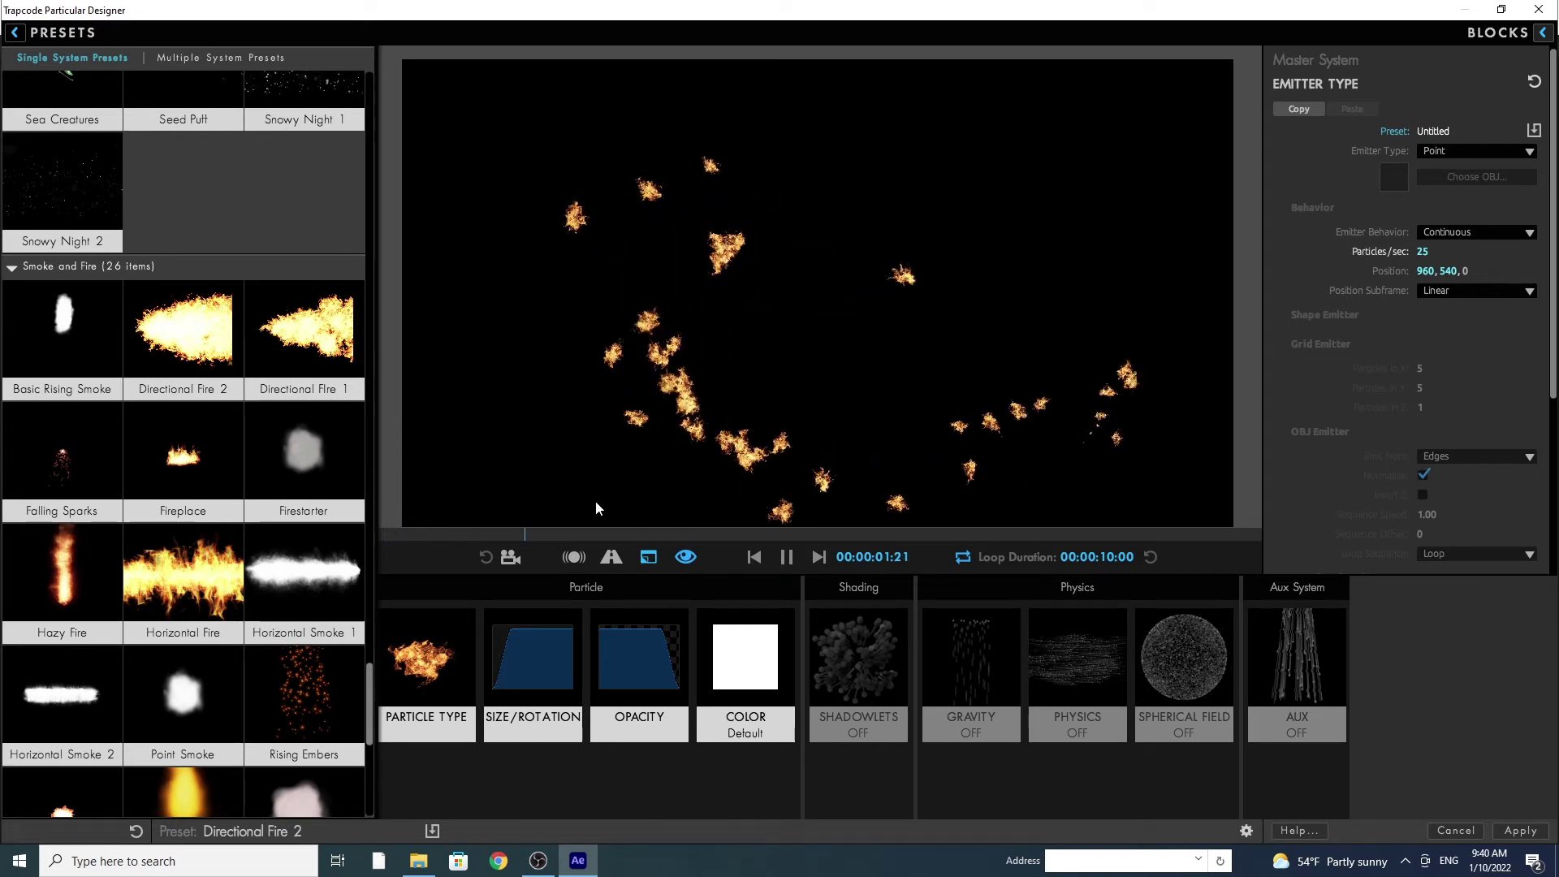
left_click(335, 592)
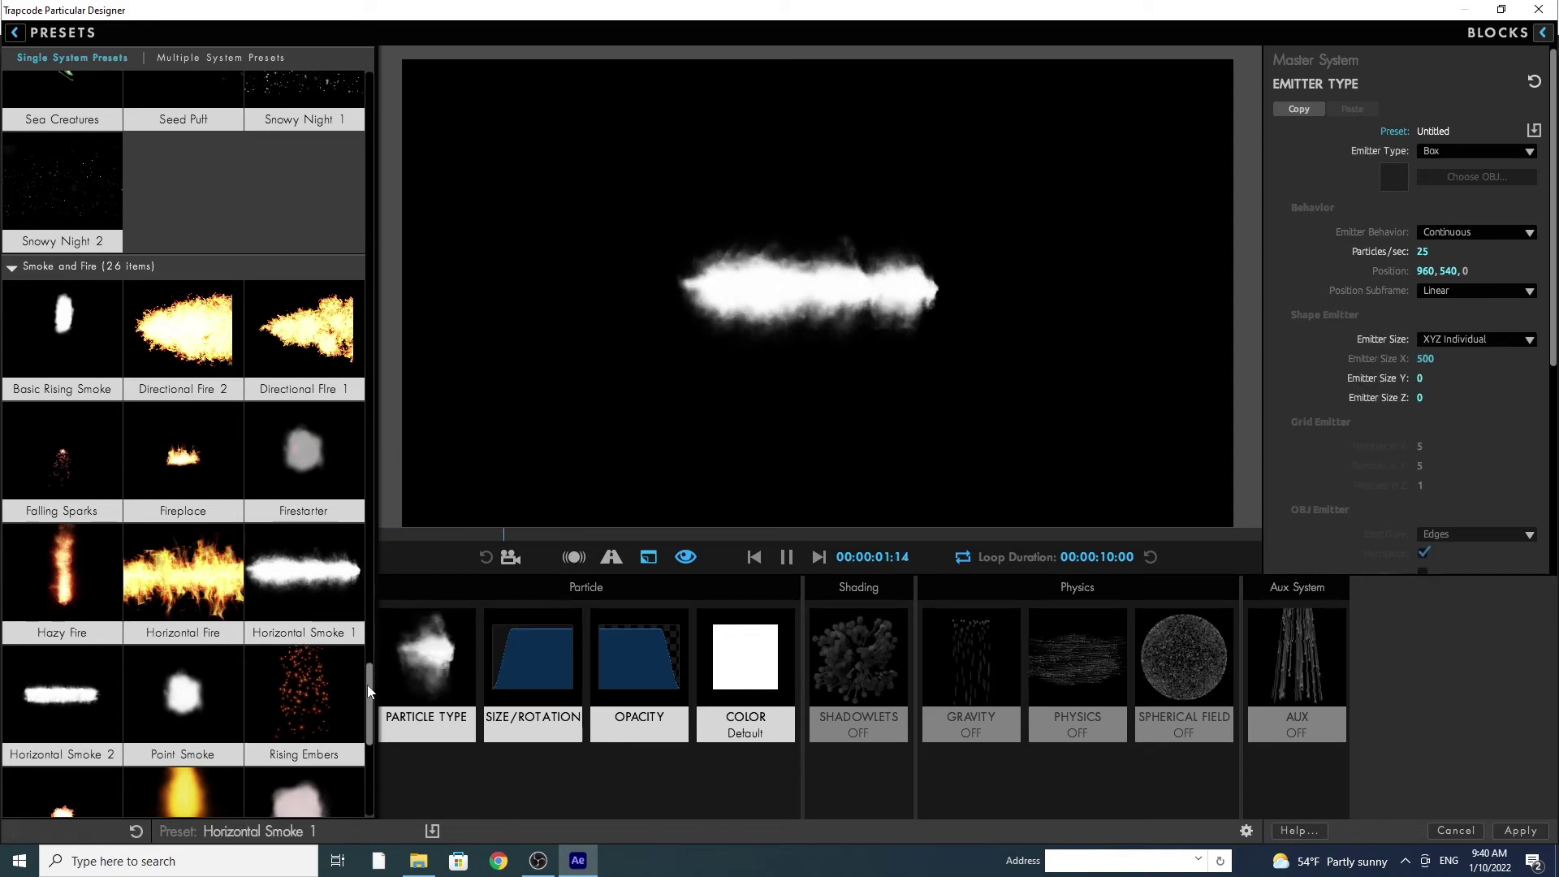
Preview the Fluid presets Bow Shock, Orbit, Swirl Tracers and Smolder.
left_click_drag(367, 684, 366, 775)
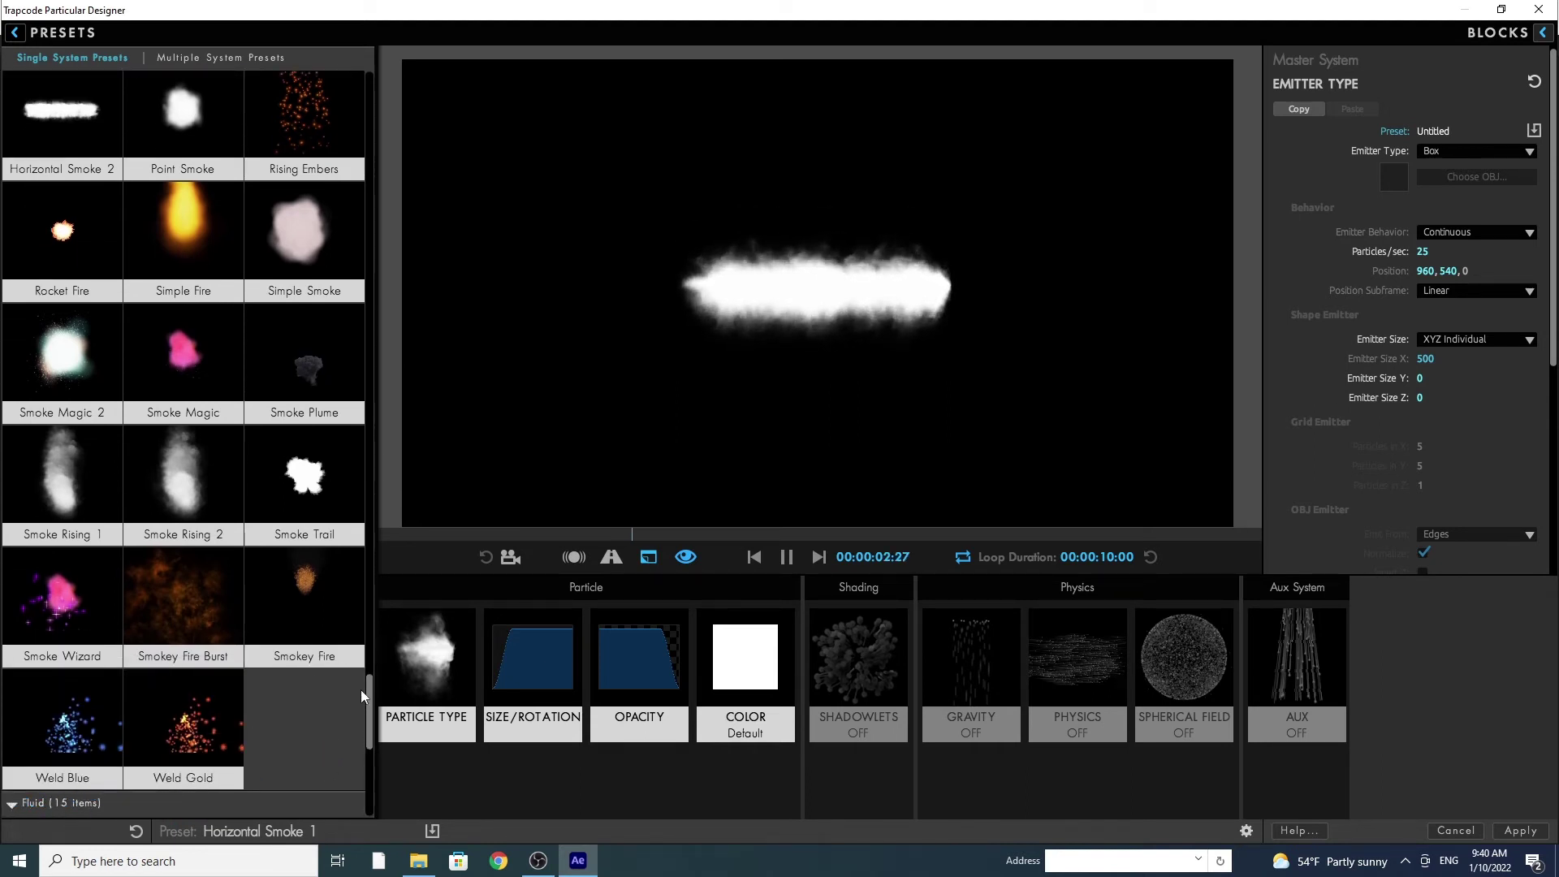
left_click_drag(361, 690, 355, 768)
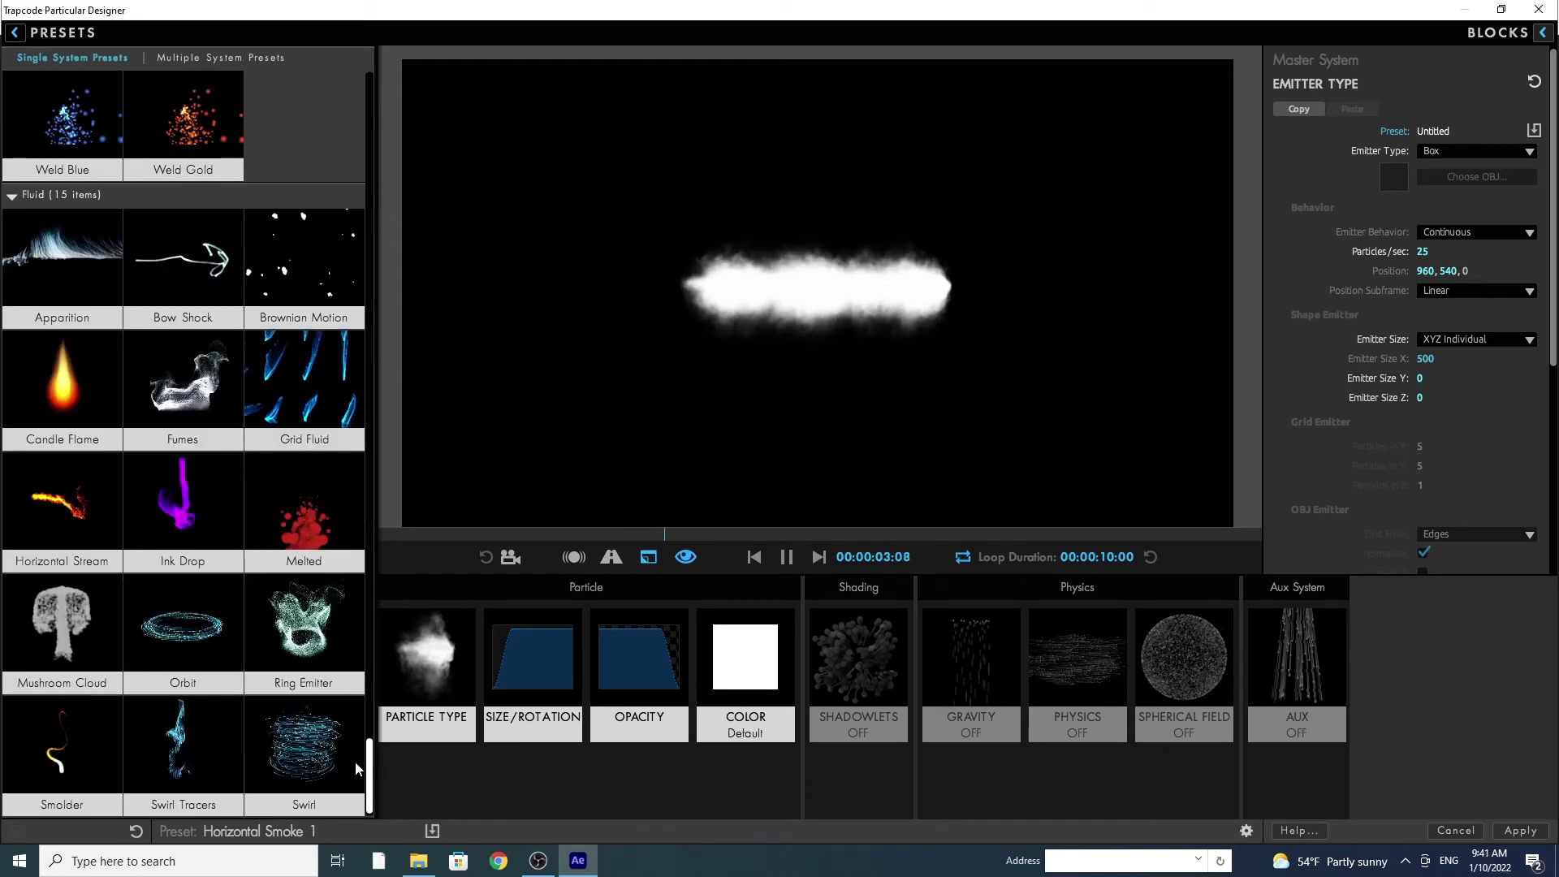
left_click(203, 270)
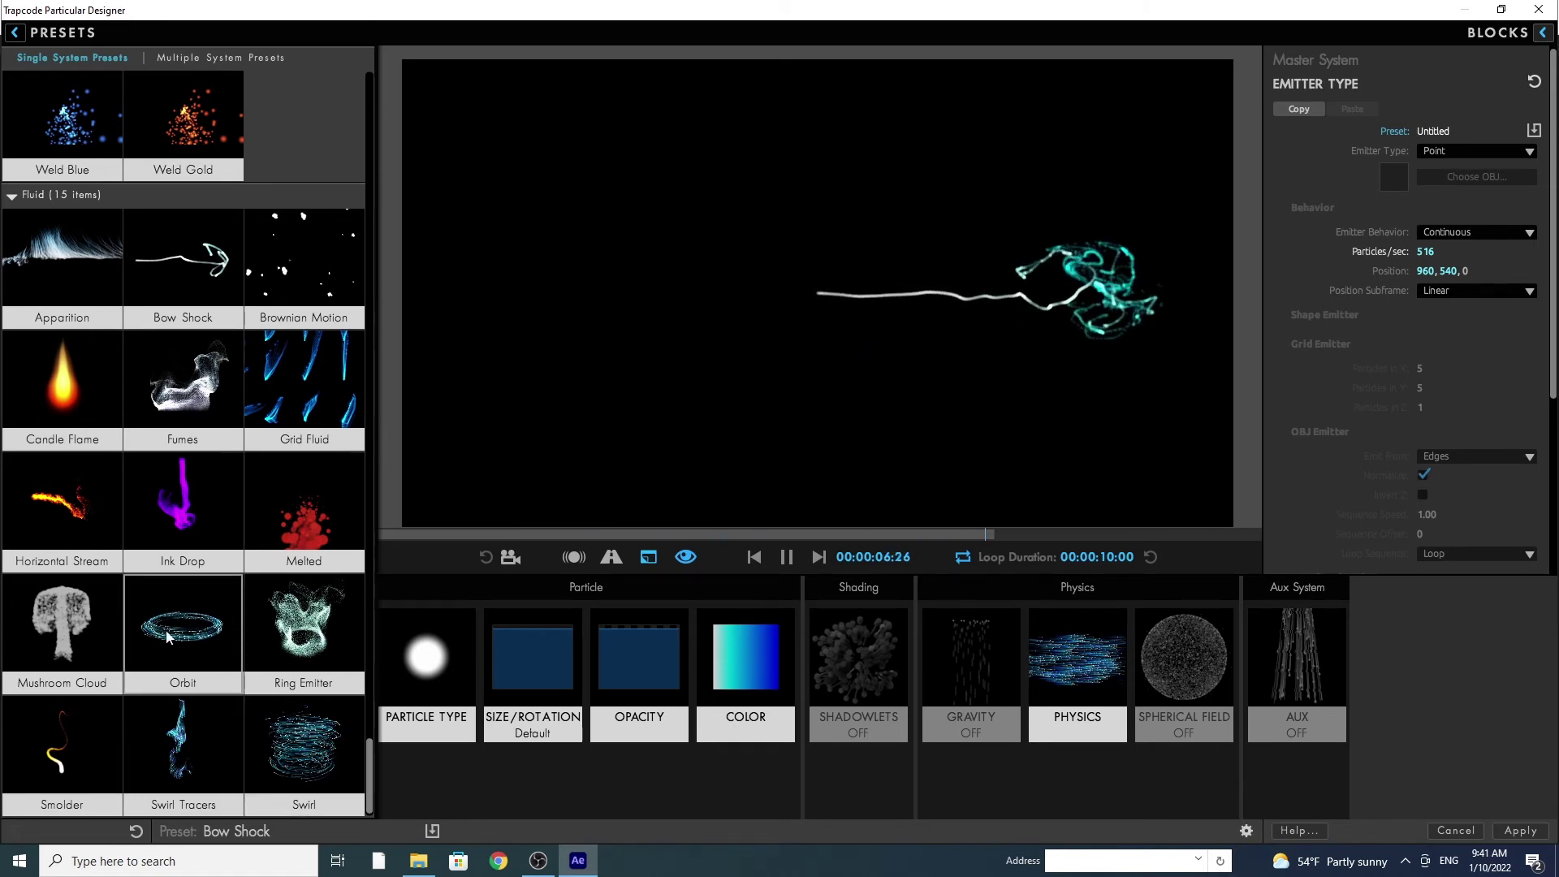
left_click(202, 599)
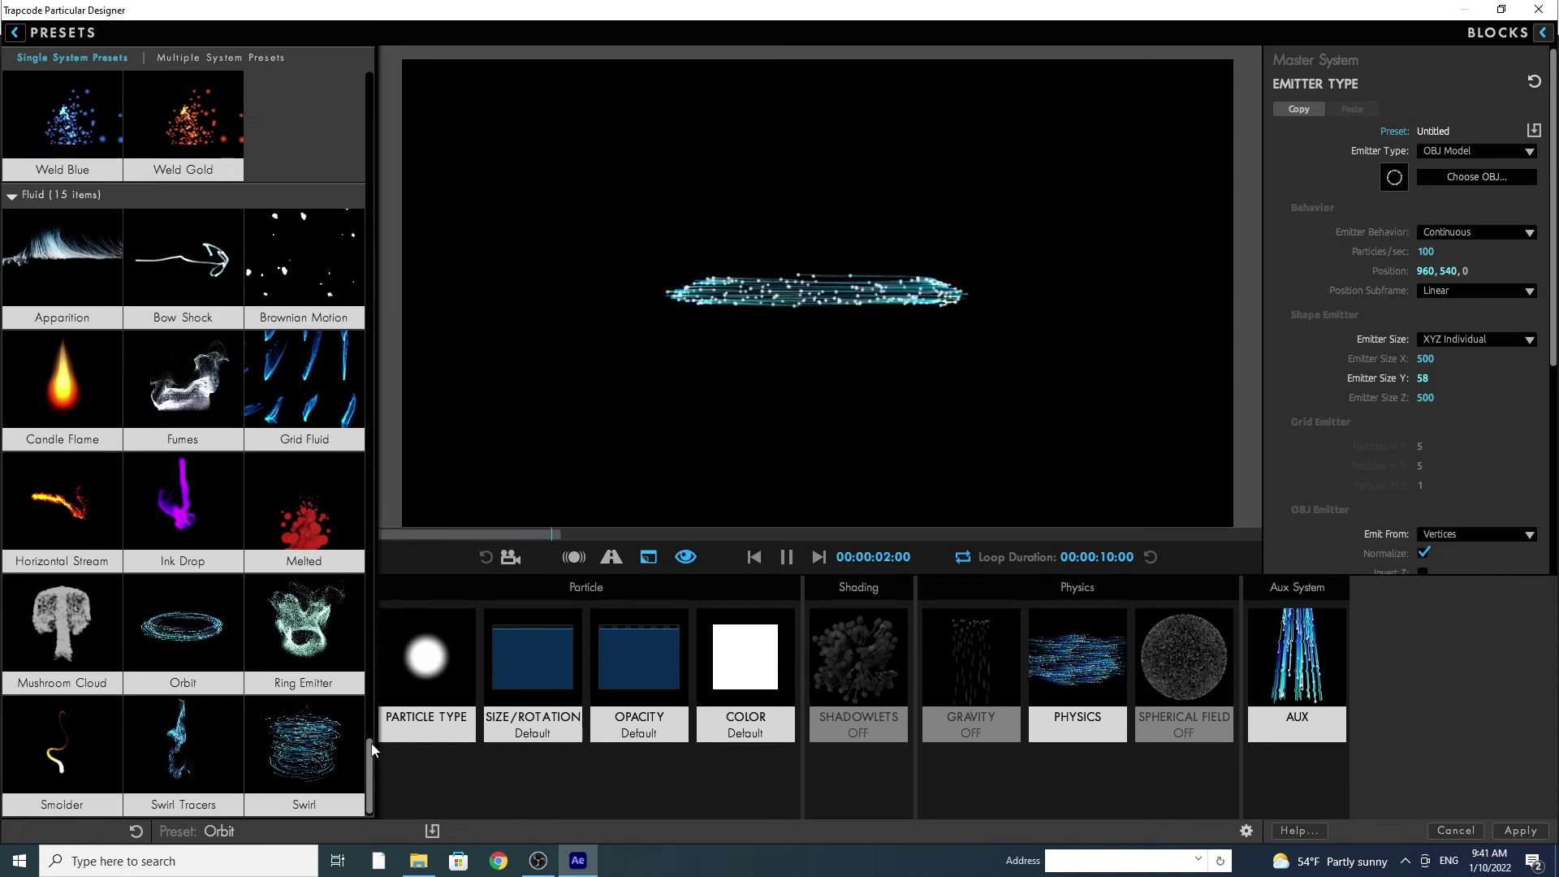
left_click(163, 758)
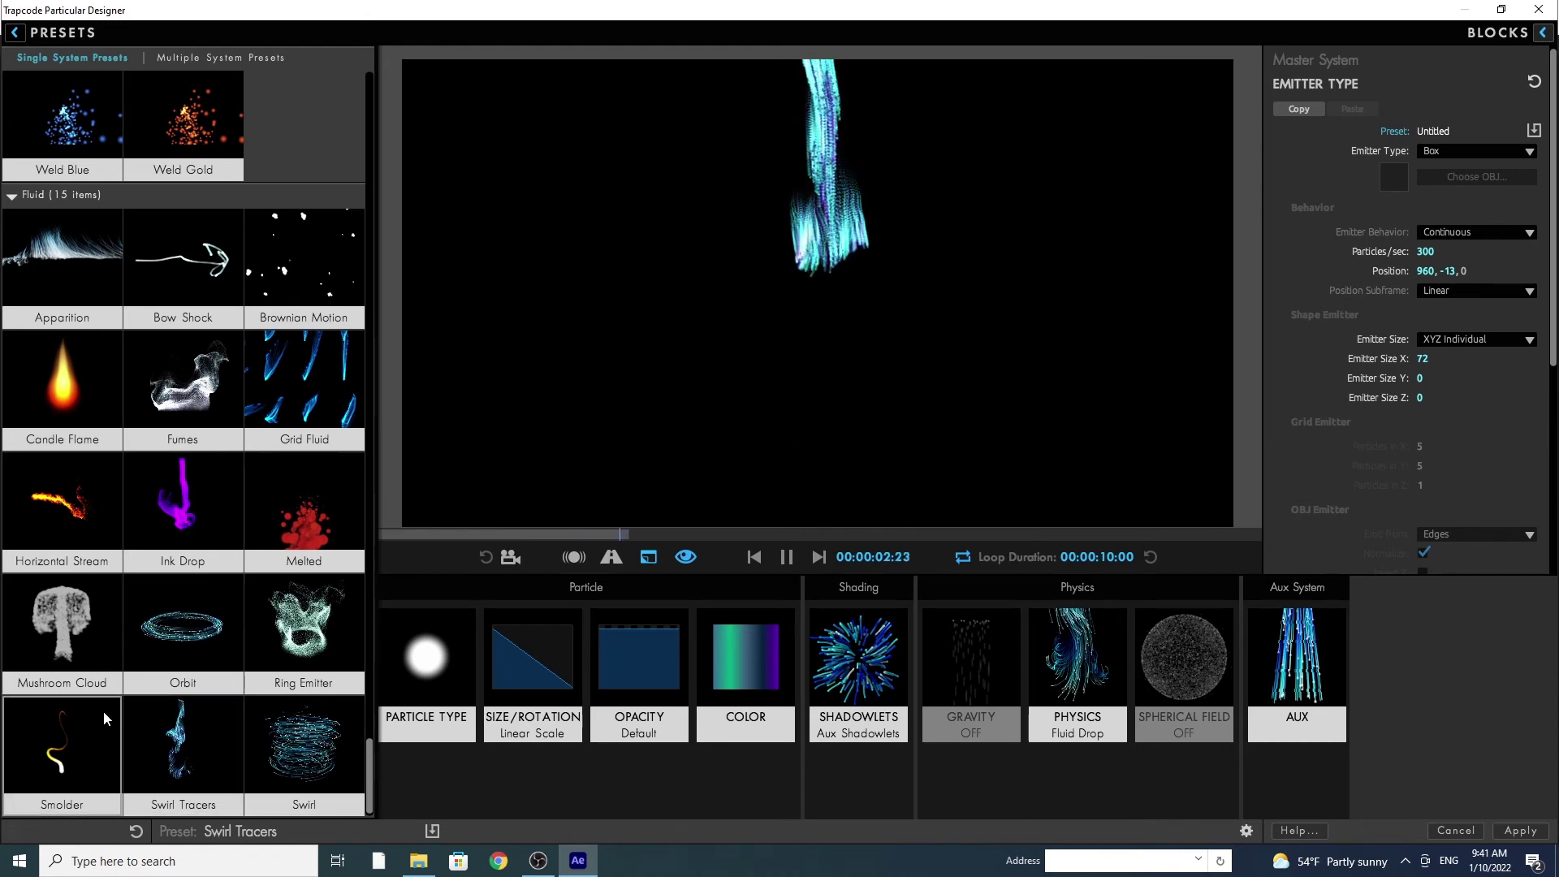
left_click(80, 728)
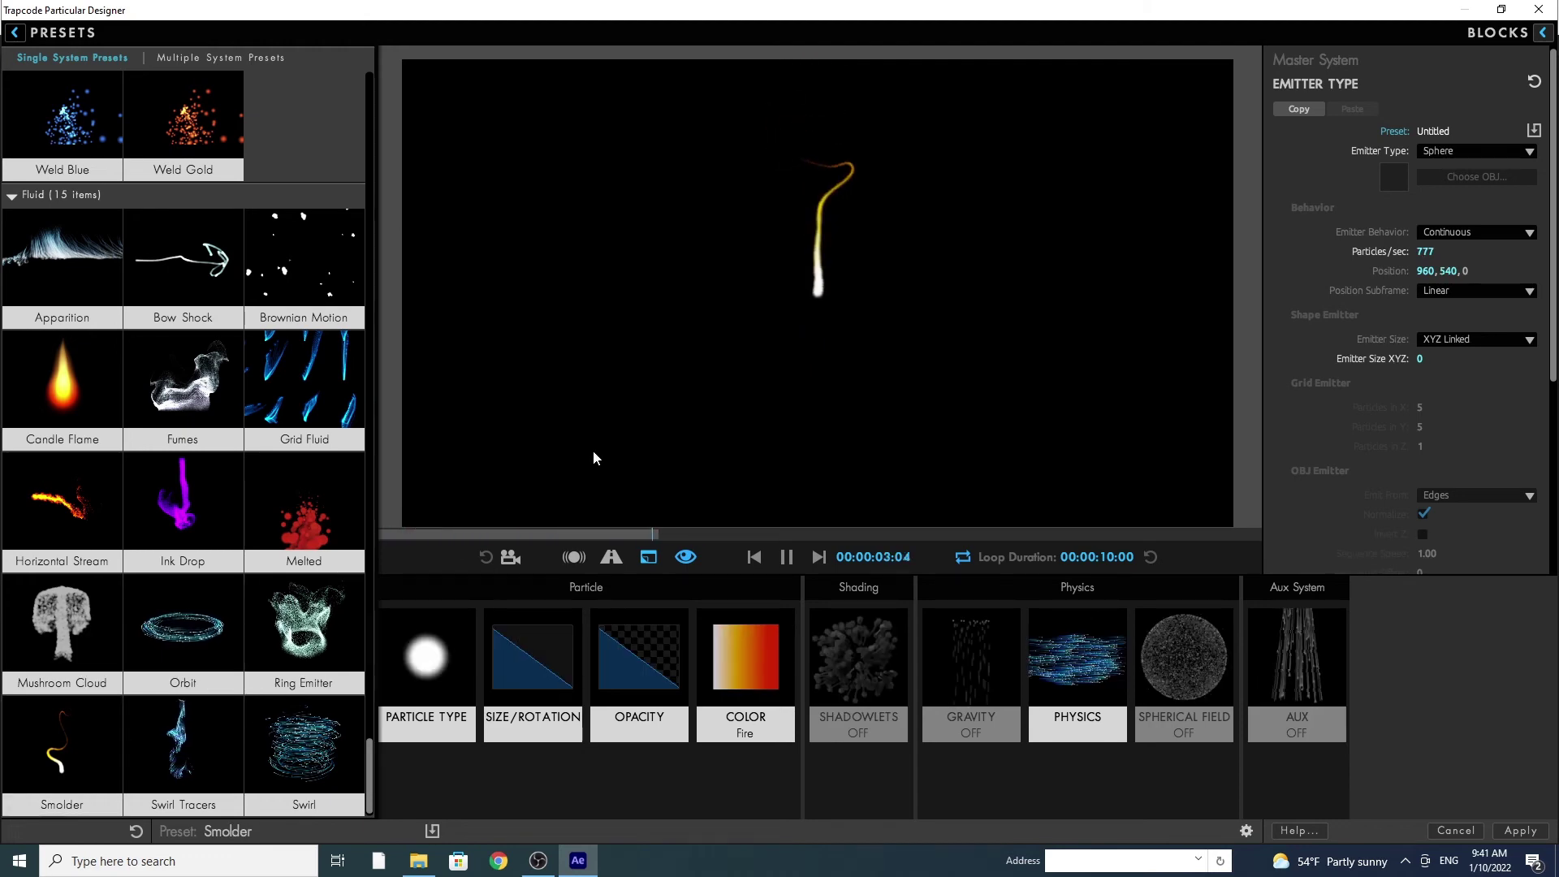
Choose the Ring Explosion preset from the Explosive category and apply it to the solid layer.
left_click_drag(367, 747, 366, 243)
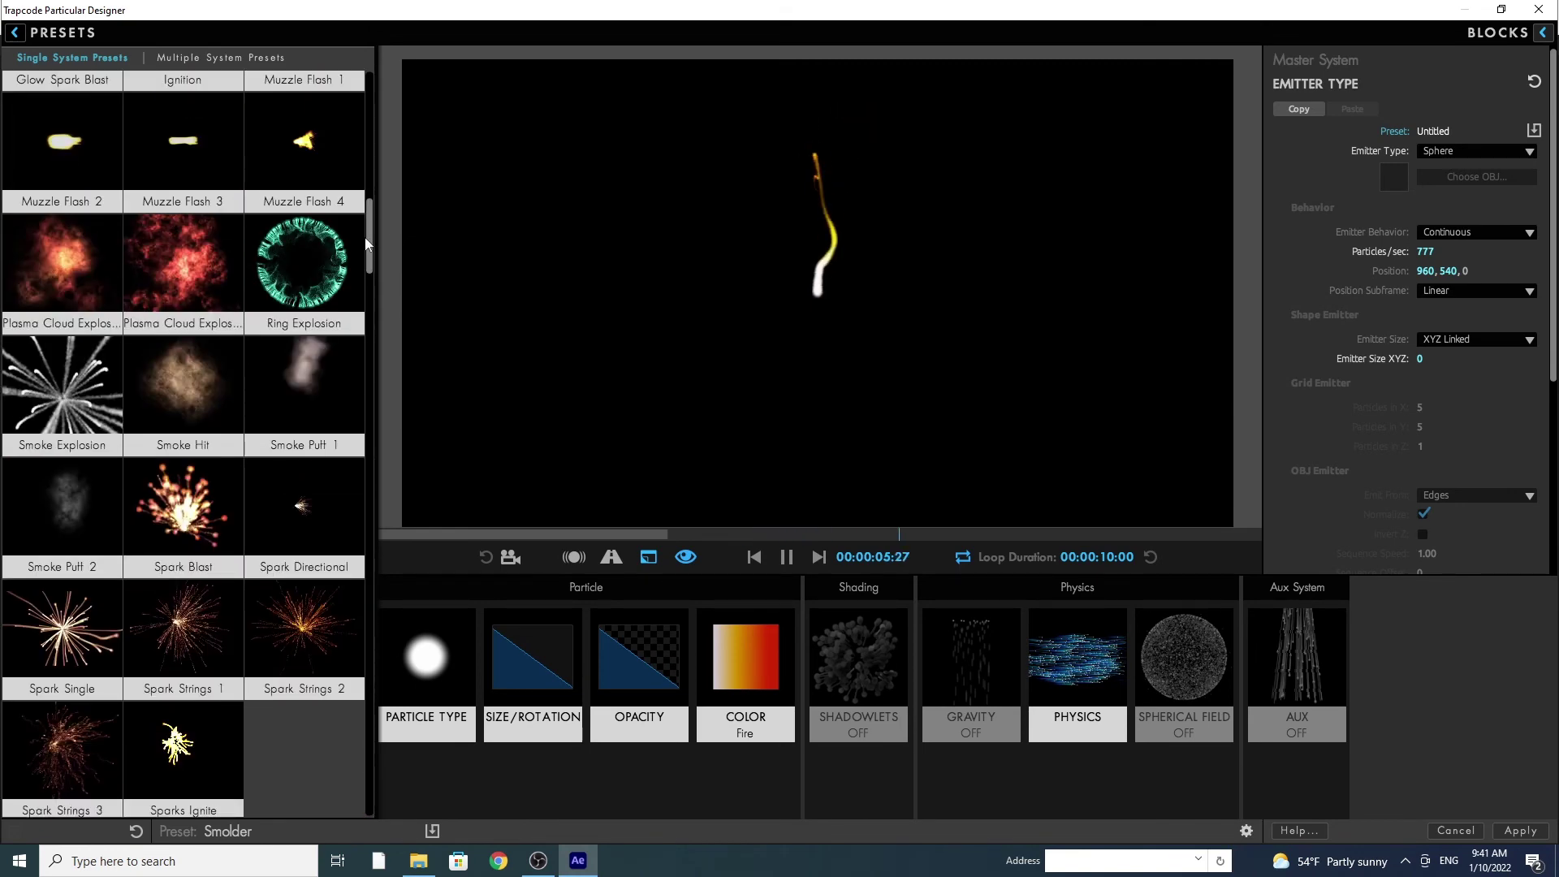
left_click(323, 246)
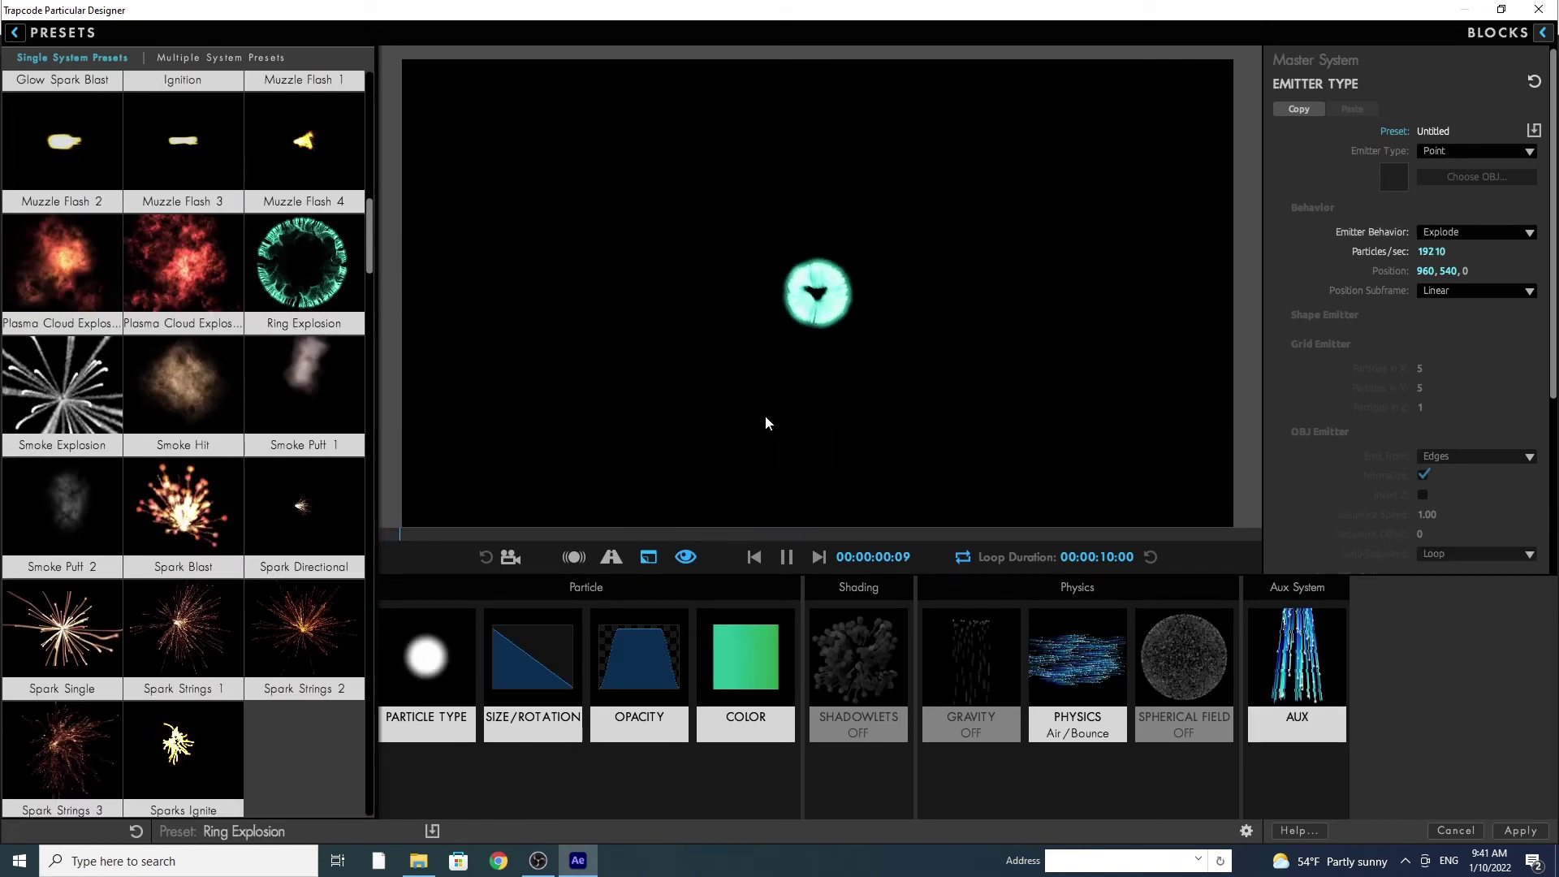
left_click(1517, 832)
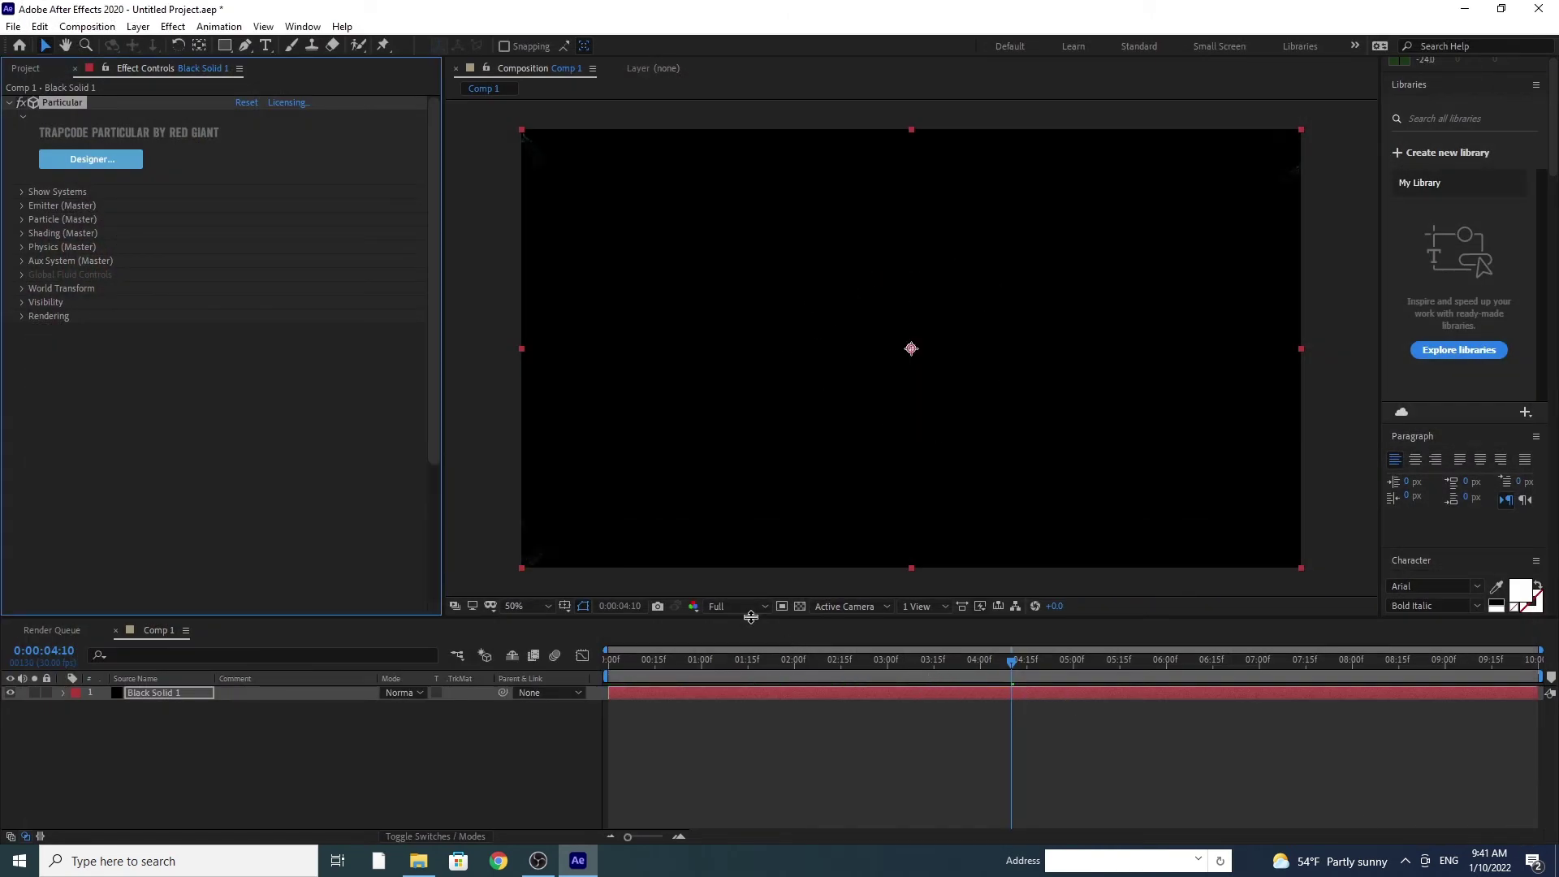
Return to the start of the composition and play back the ring explosion animation.
left_click(611, 661)
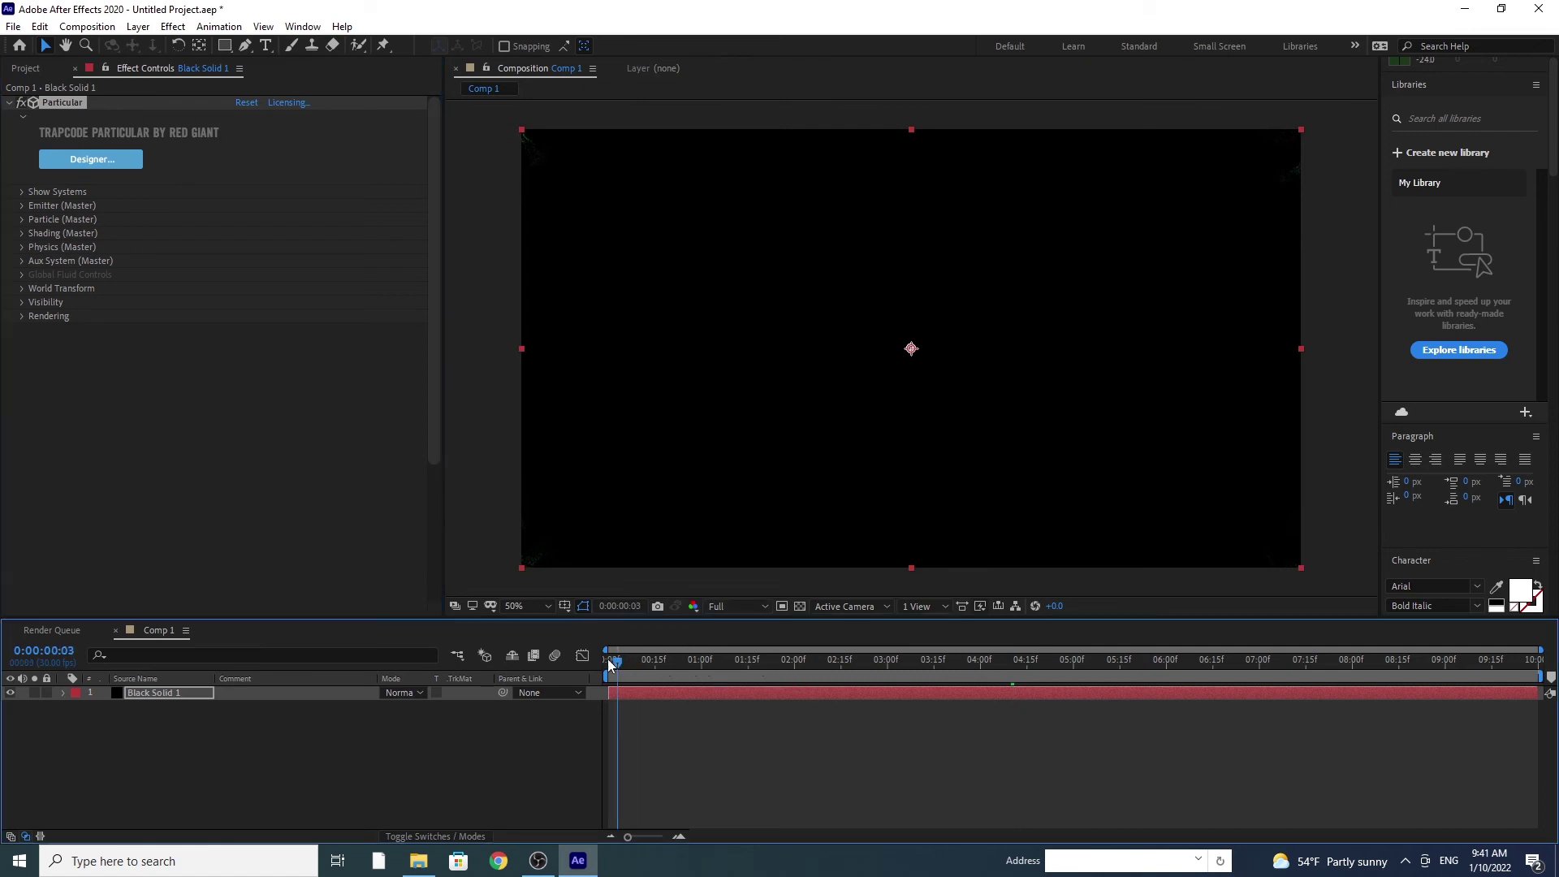
left_click(609, 661)
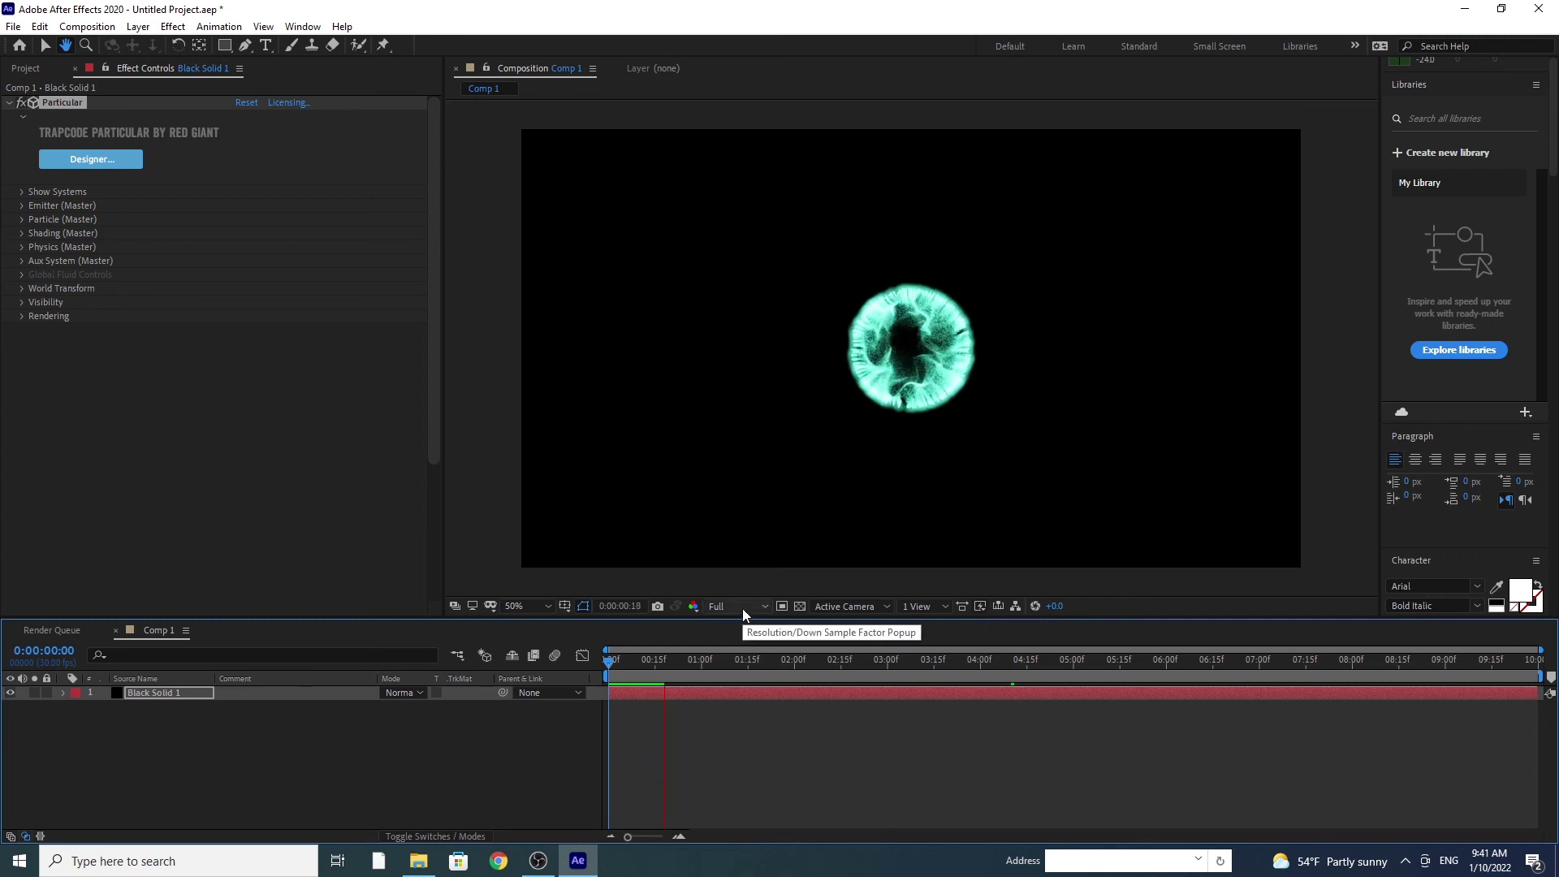
key("space")
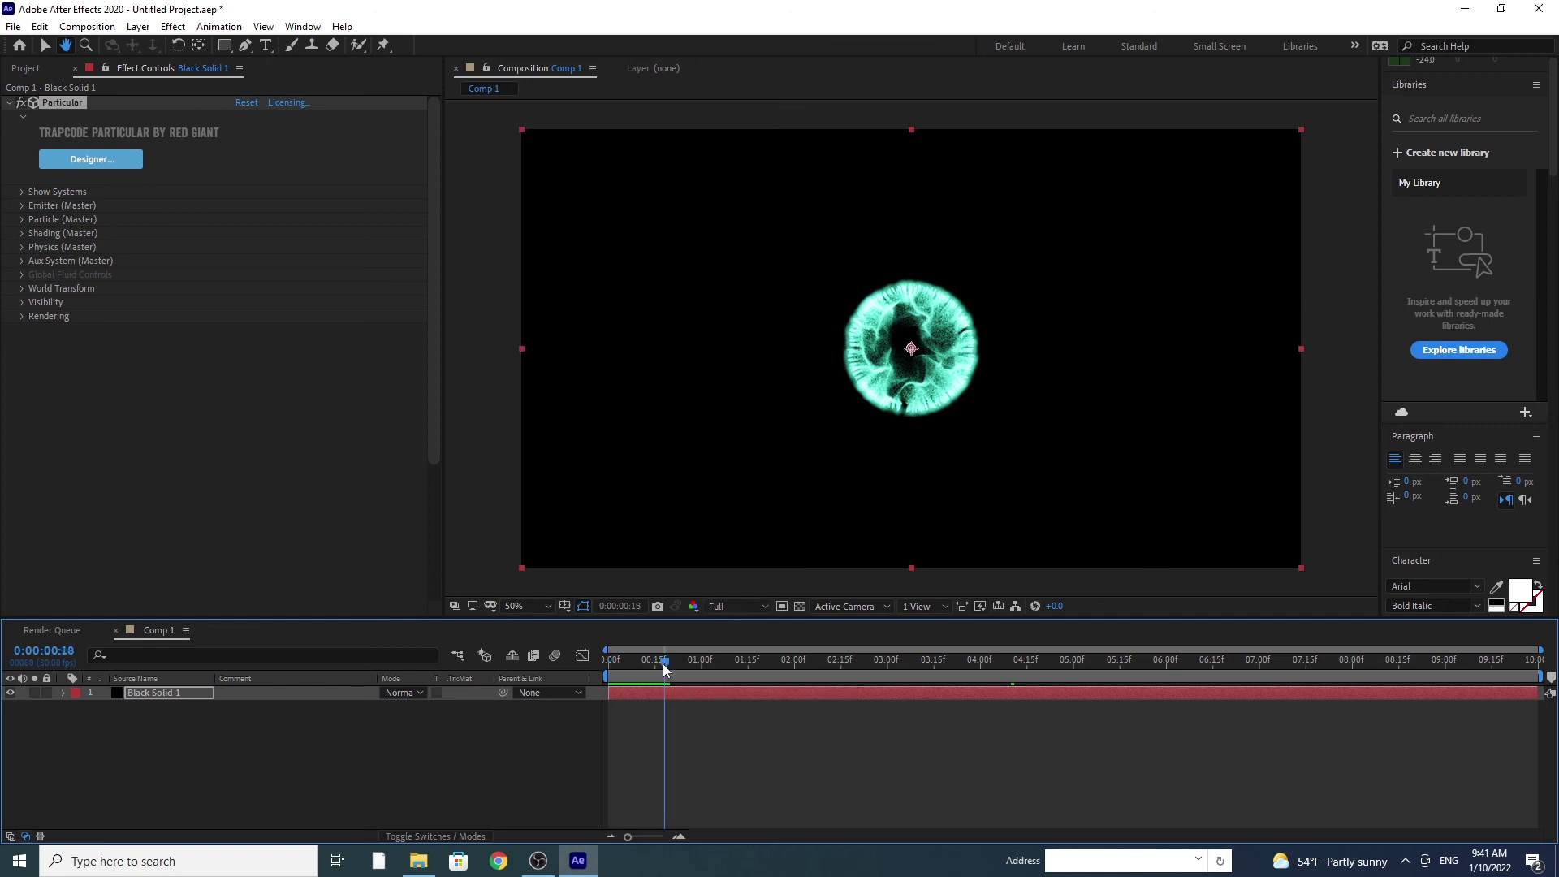
key("space")
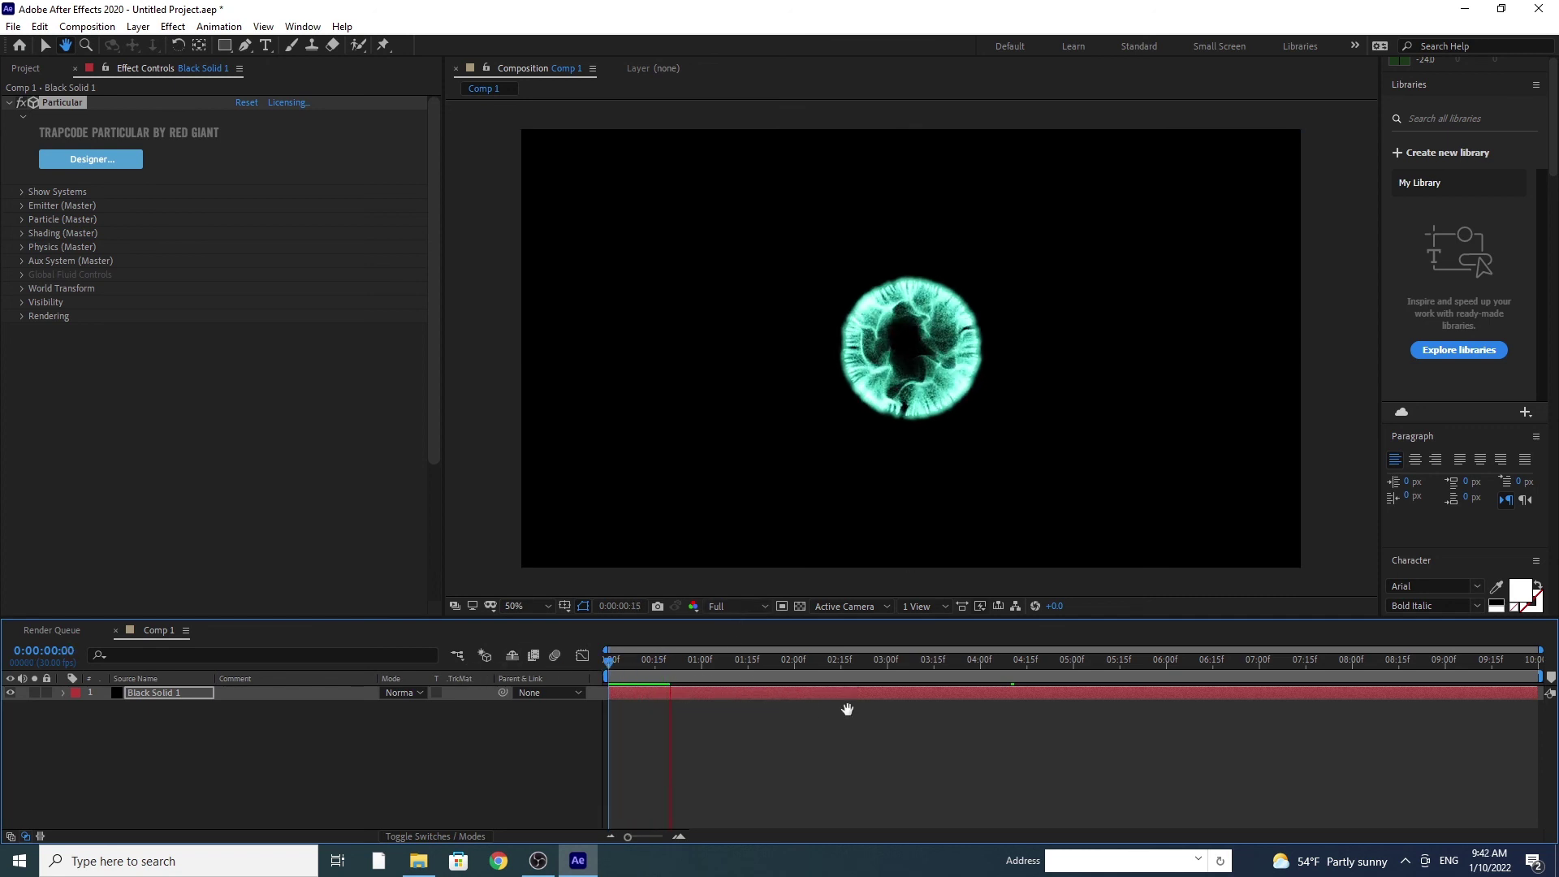